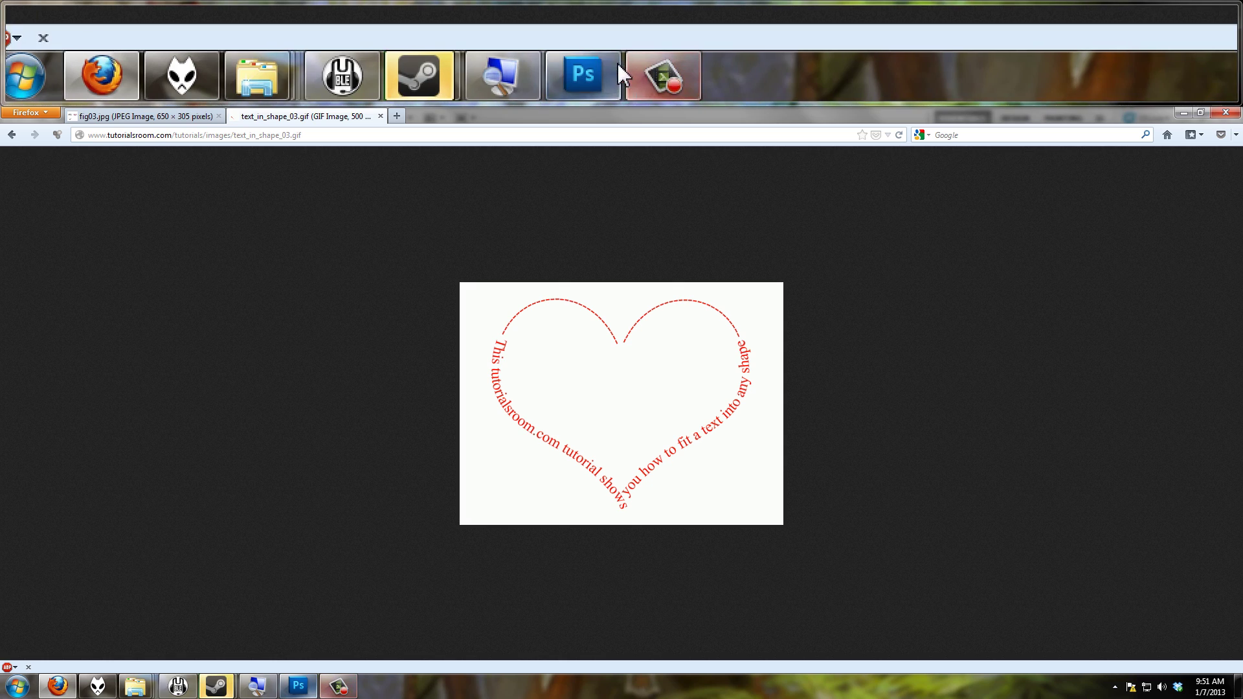
- Bring Photoshop forward, browse the open images, and create a new 800×800 document
{"action": "left_click", "coordinate": [305, 683]}
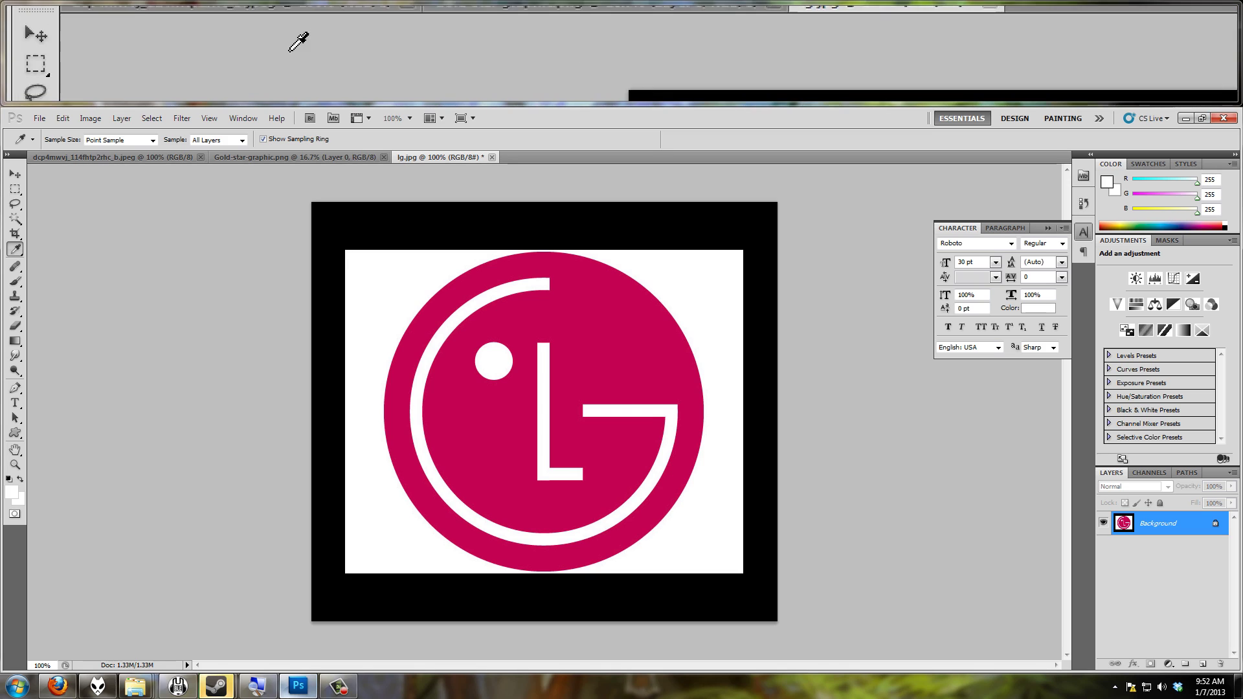
{"action": "left_click", "coordinate": [132, 157]}
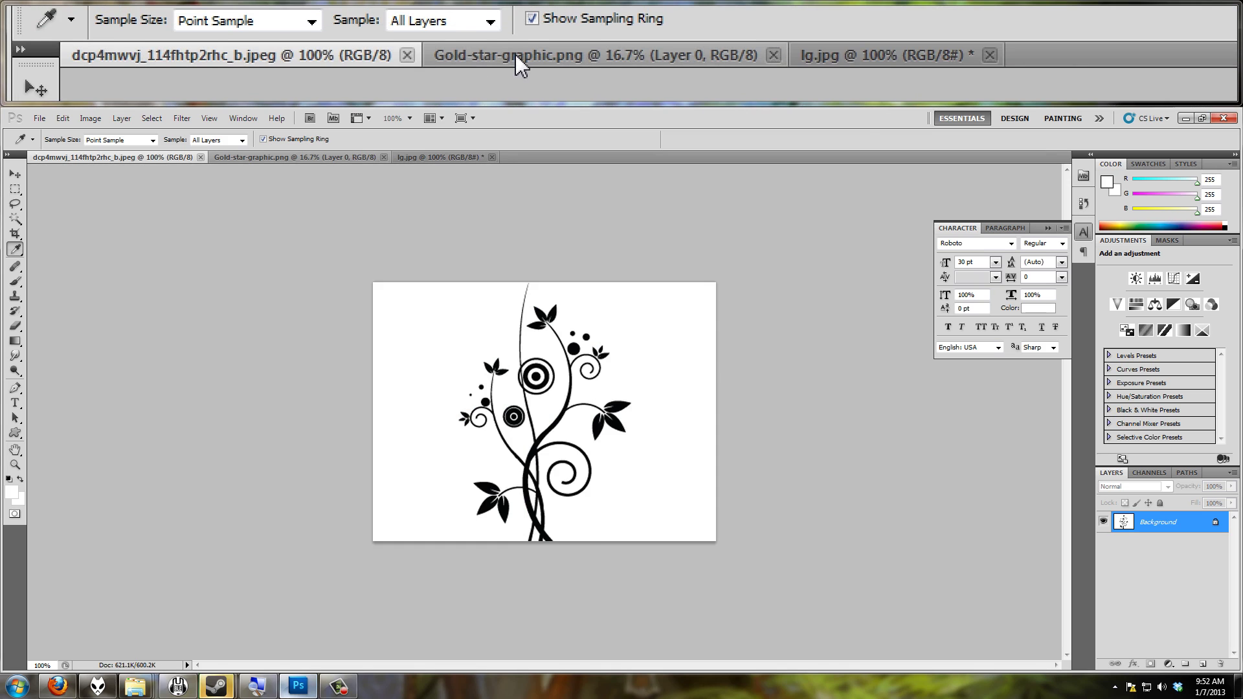
{"action": "left_click", "coordinate": [254, 157]}
{"action": "left_click", "coordinate": [417, 157]}
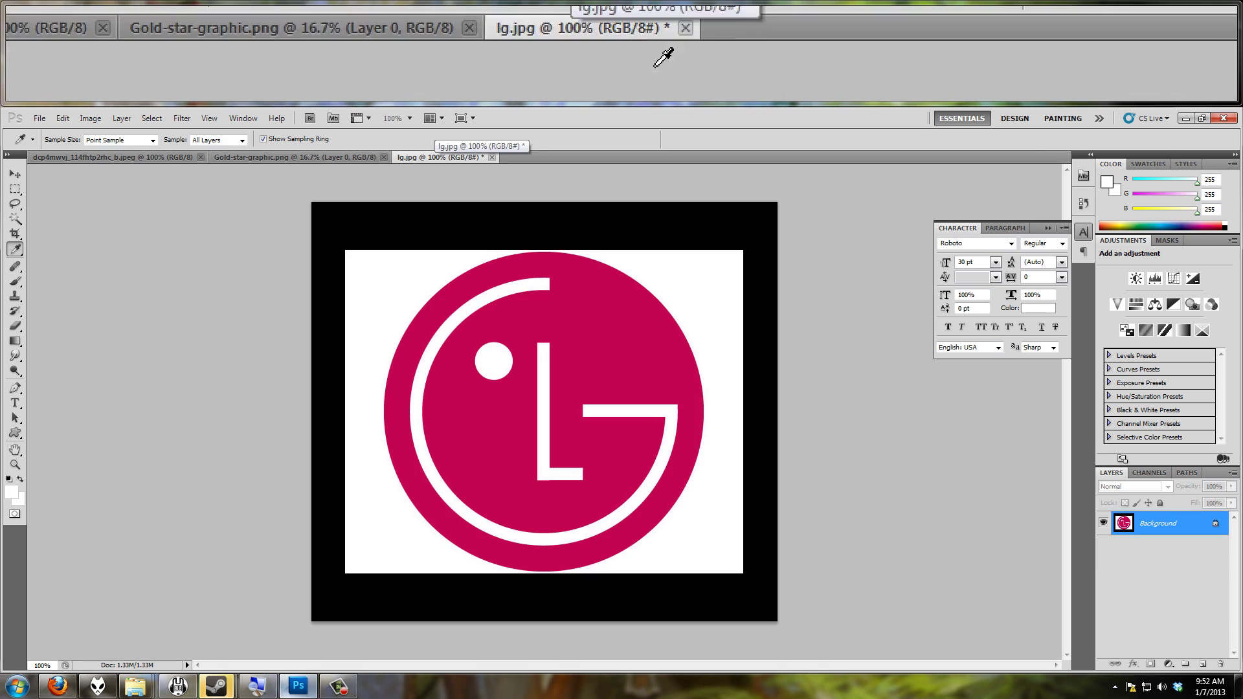
{"action": "left_click", "coordinate": [39, 118]}
{"action": "left_click", "coordinate": [47, 132]}
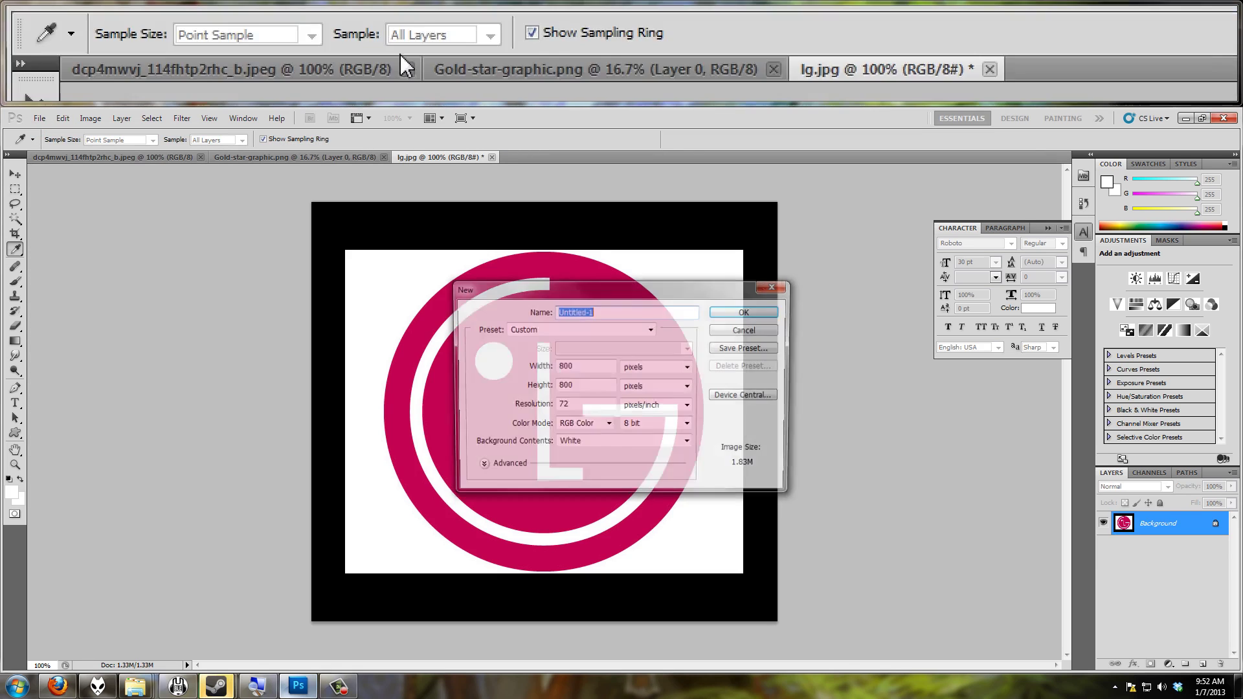
{"action": "left_click", "coordinate": [743, 312]}
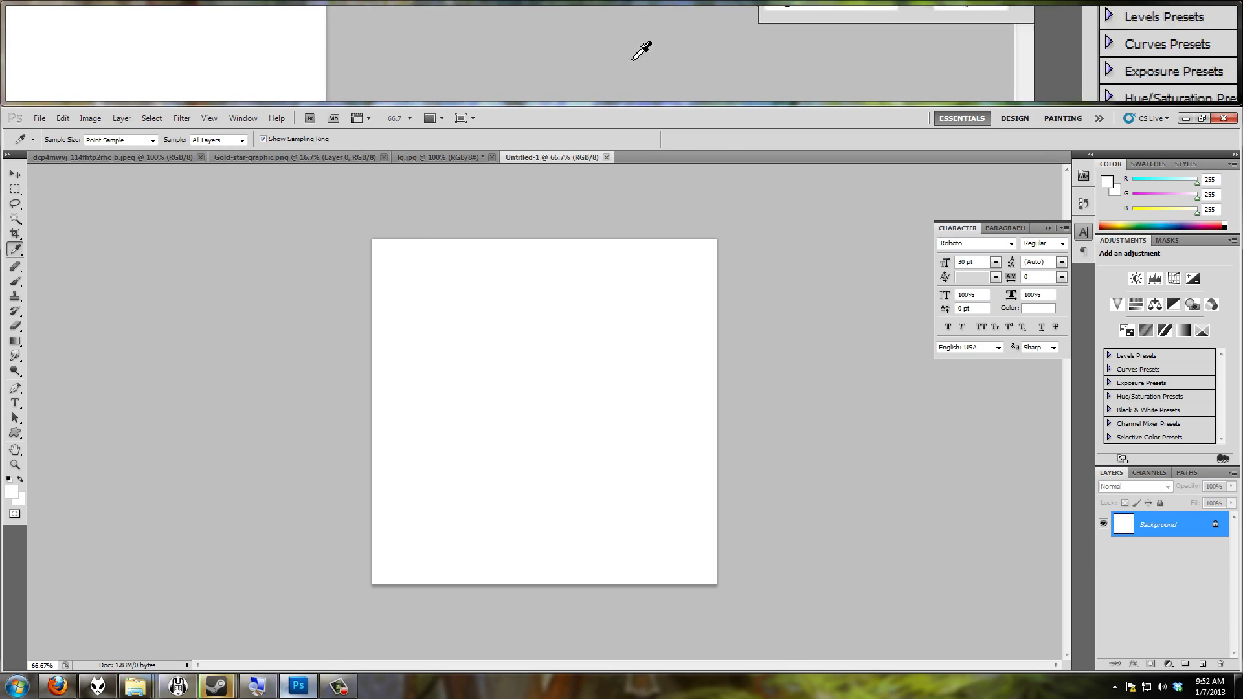
- Add a black text layer reading 'type out some text' on the canvas
{"action": "left_click", "coordinate": [14, 403]}
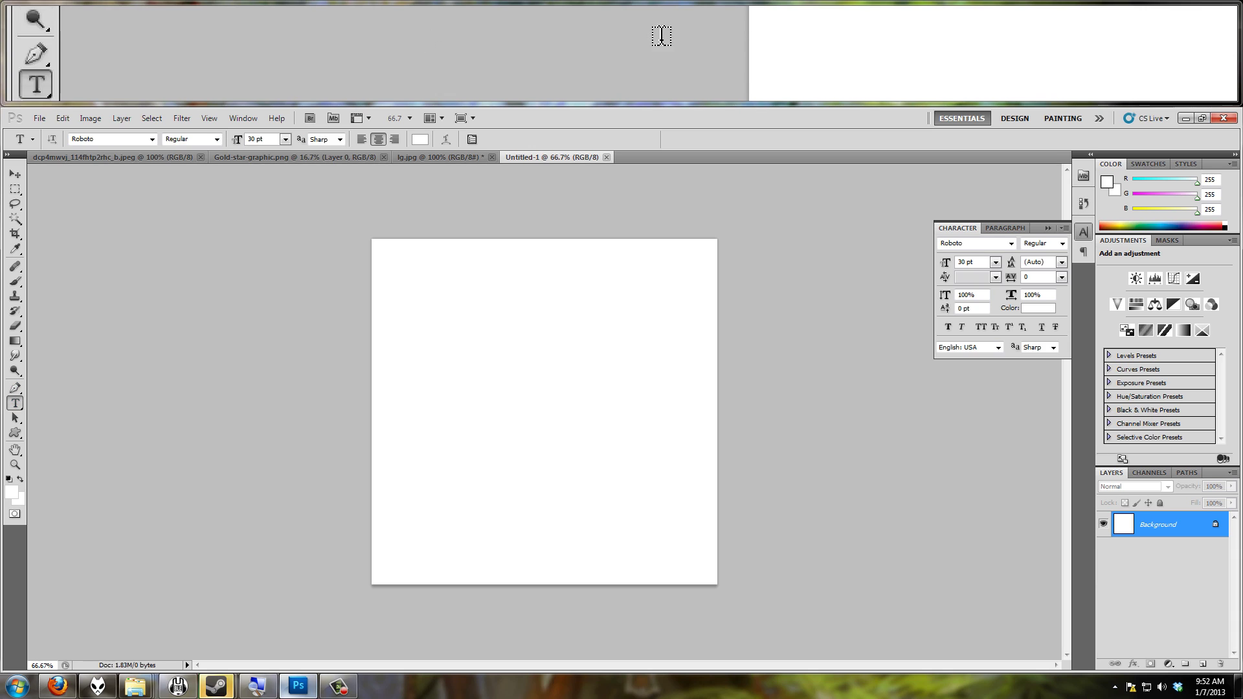
{"action": "key", "text": "d"}
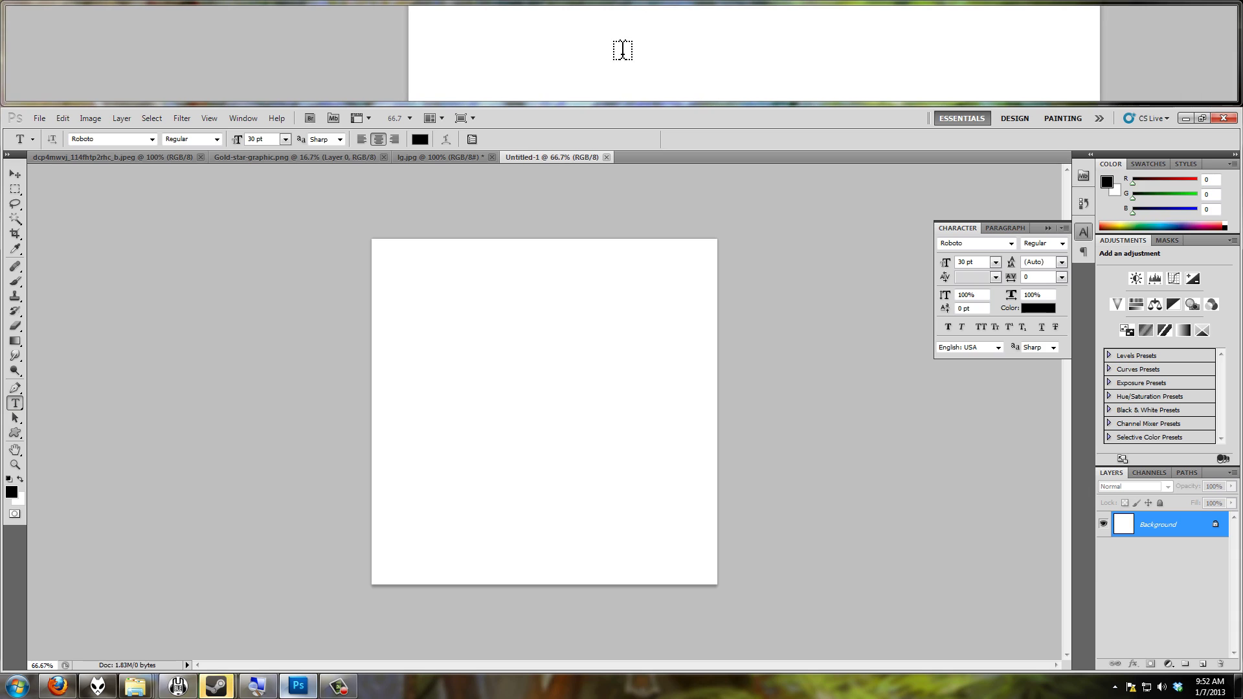
{"action": "left_click", "coordinate": [448, 343]}
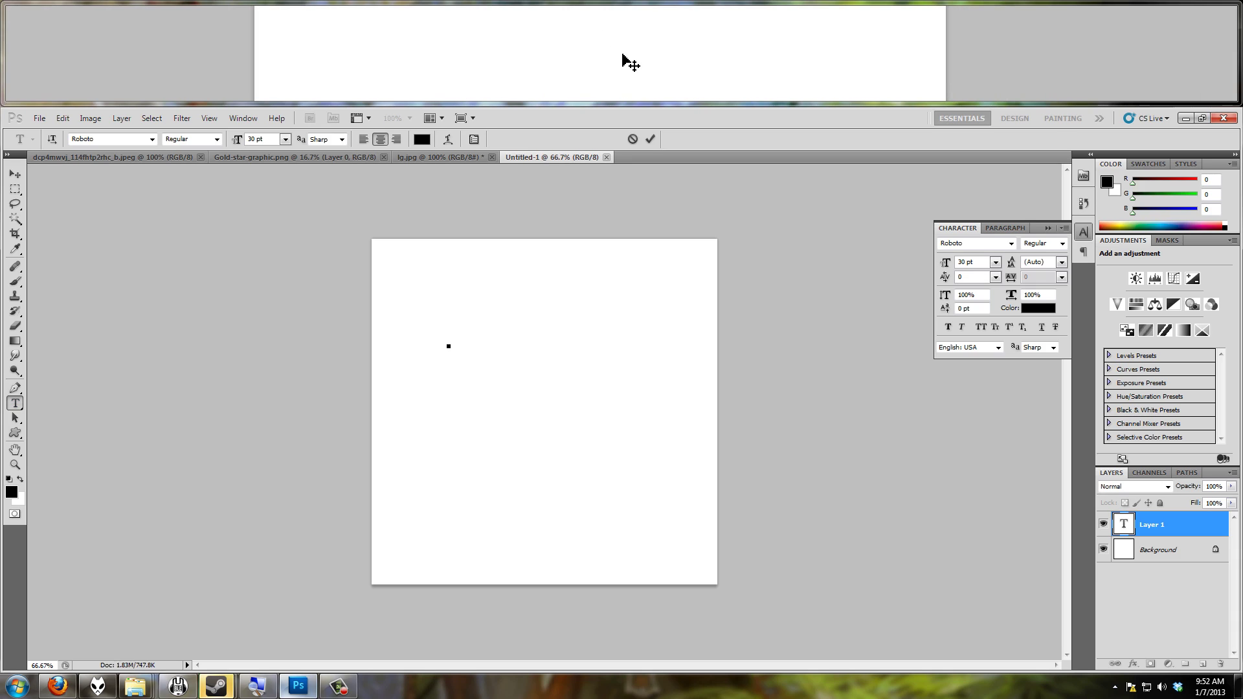
{"action": "type", "text": "type out some "}
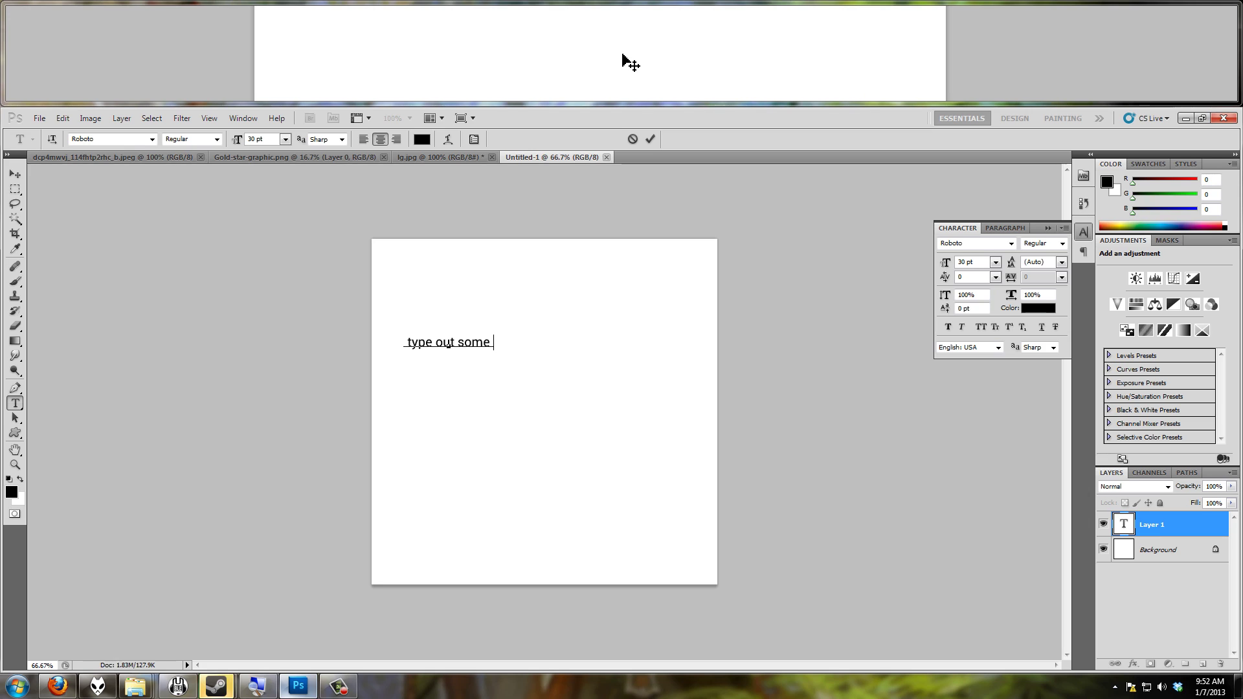
{"action": "type", "text": "text"}
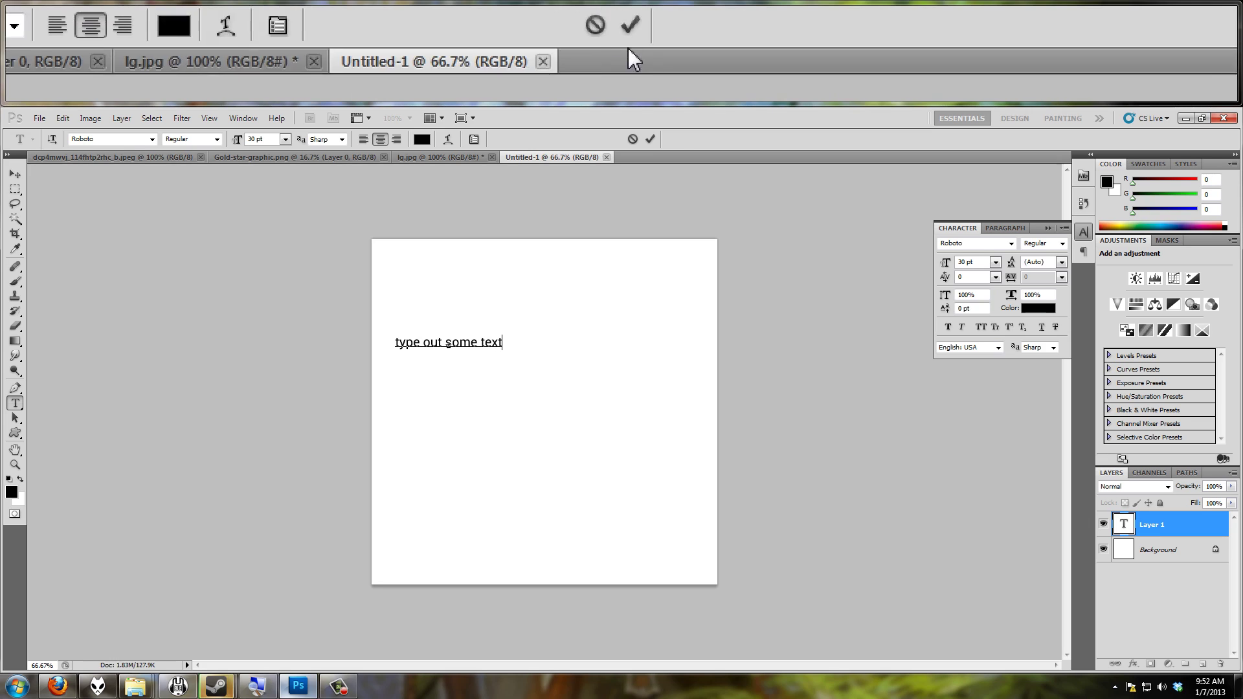
{"action": "left_click", "coordinate": [650, 138]}
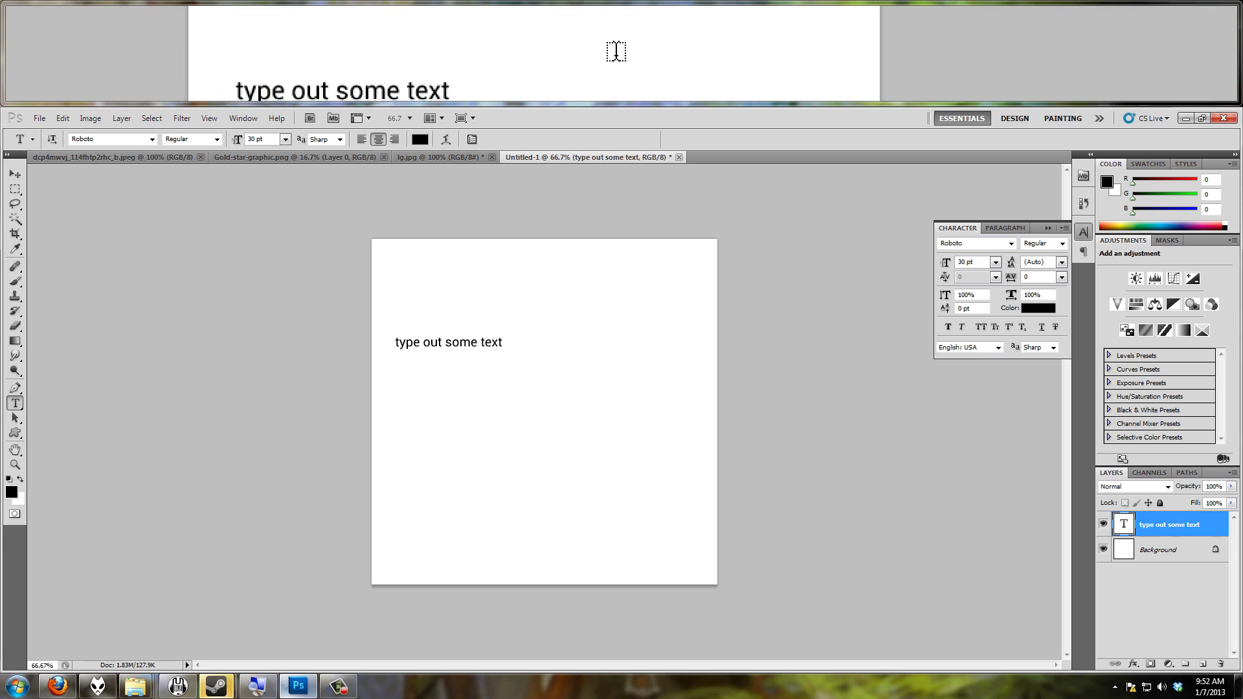
- Move the text toward the canvas centre and rasterize the type layer
{"action": "left_click", "coordinate": [15, 174]}
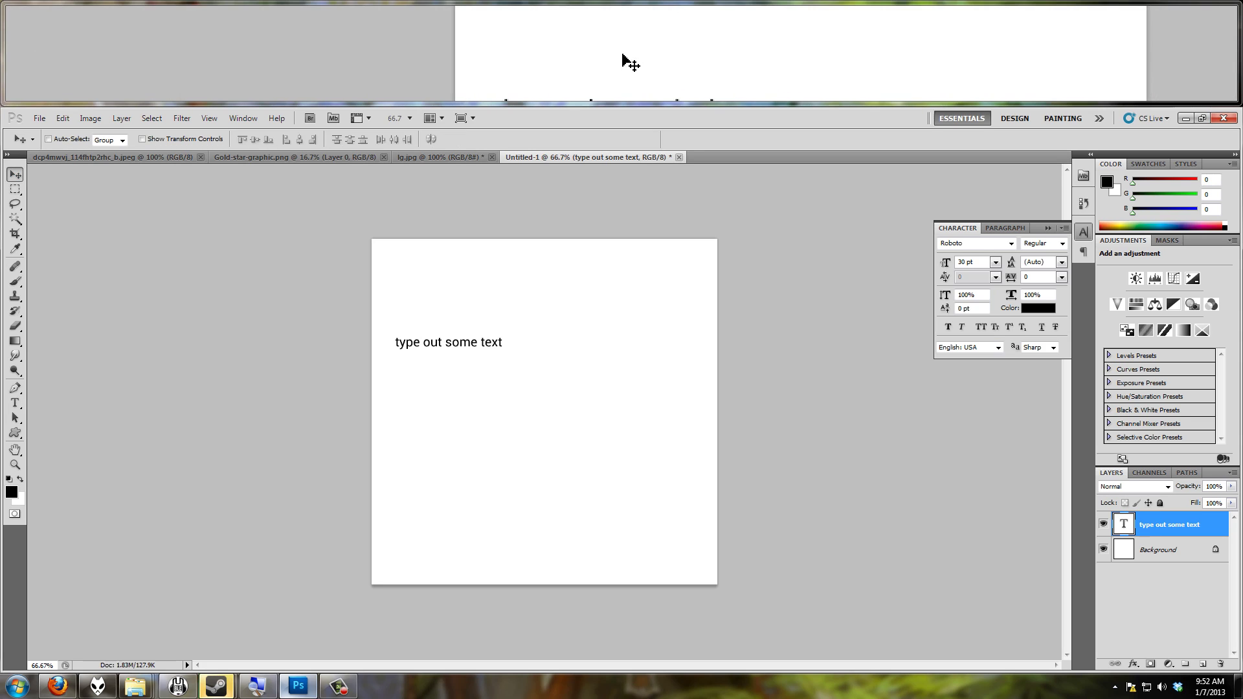
{"action": "left_click_drag", "start_coordinate": [454, 312], "coordinate": [523, 347]}
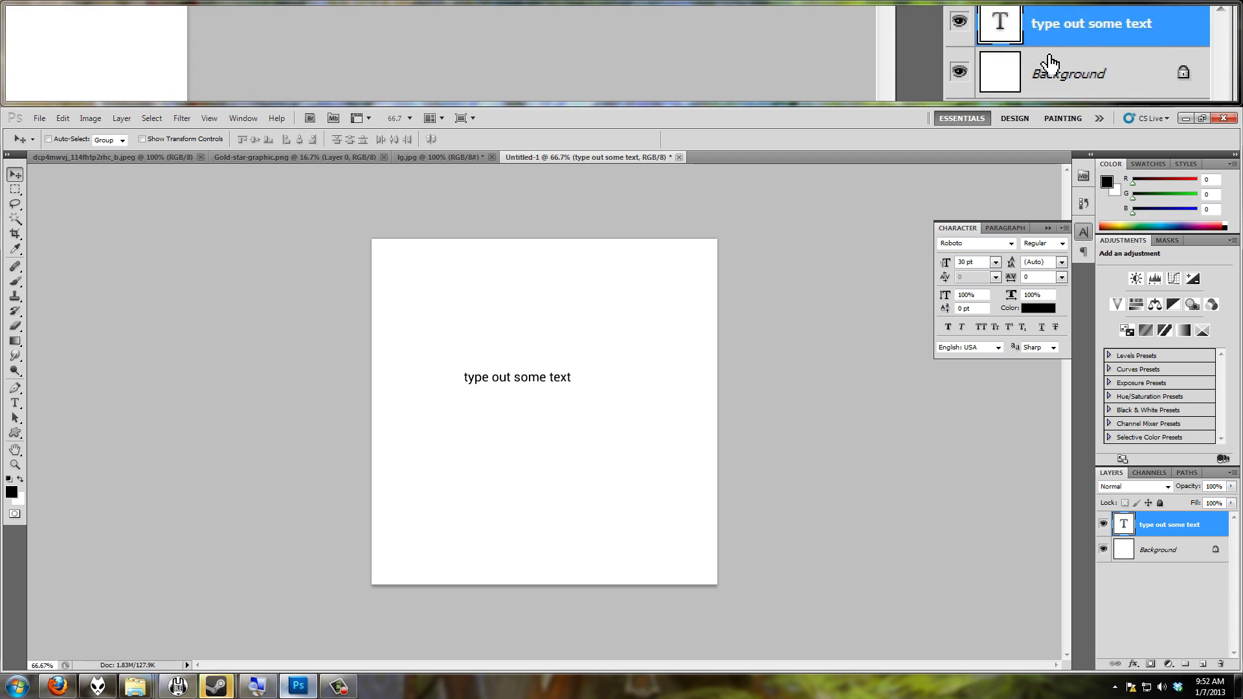
{"action": "right_click", "coordinate": [1210, 525]}
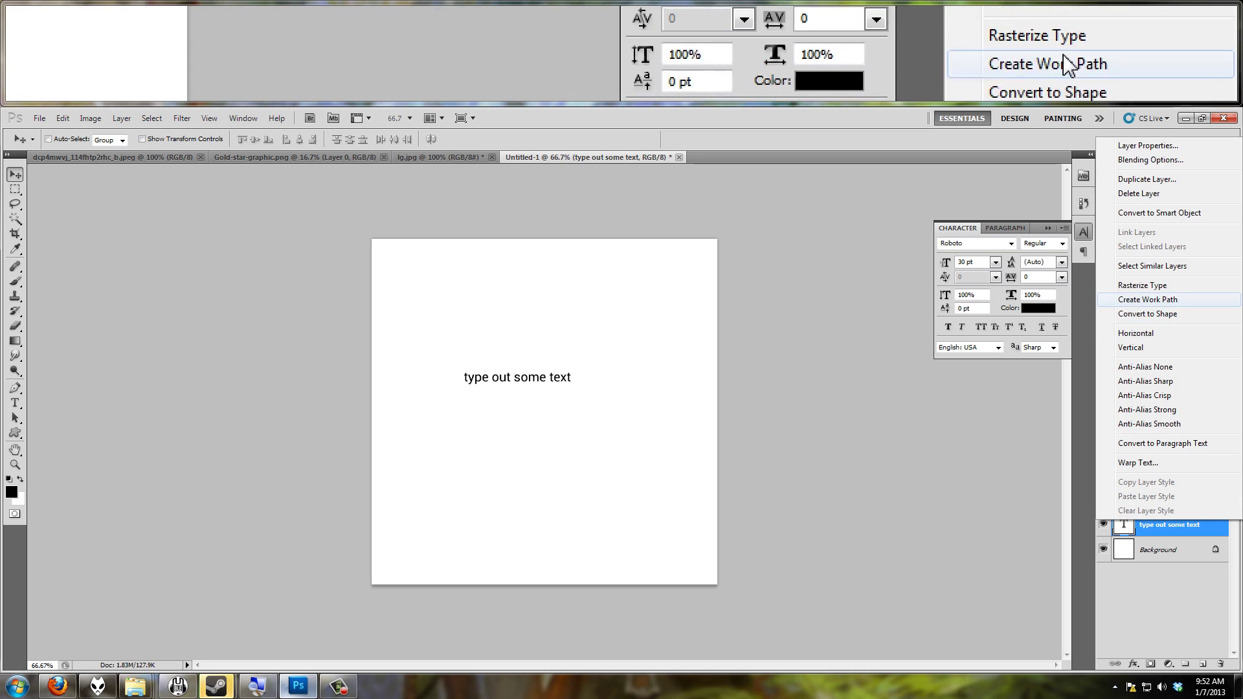
{"action": "left_click", "coordinate": [1163, 285]}
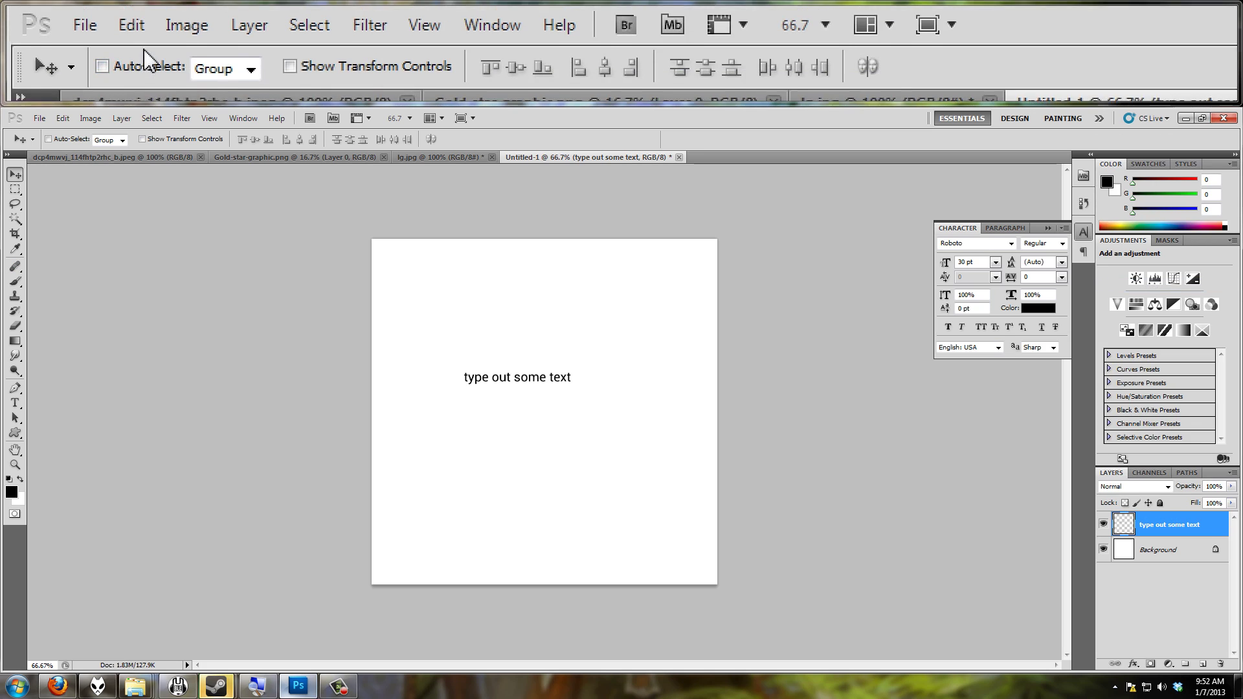
- Warp the text by pulling its left end downward, then apply the warp
{"action": "left_click", "coordinate": [65, 121]}
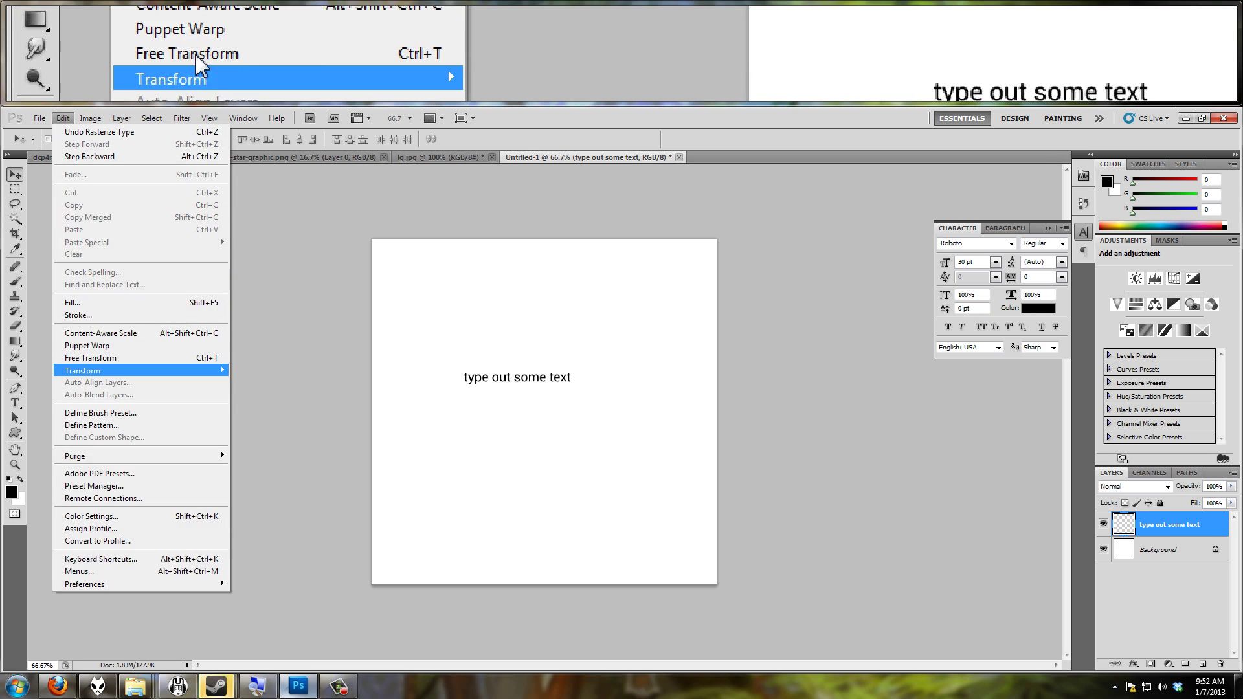
{"action": "mouse_move", "coordinate": [99, 369]}
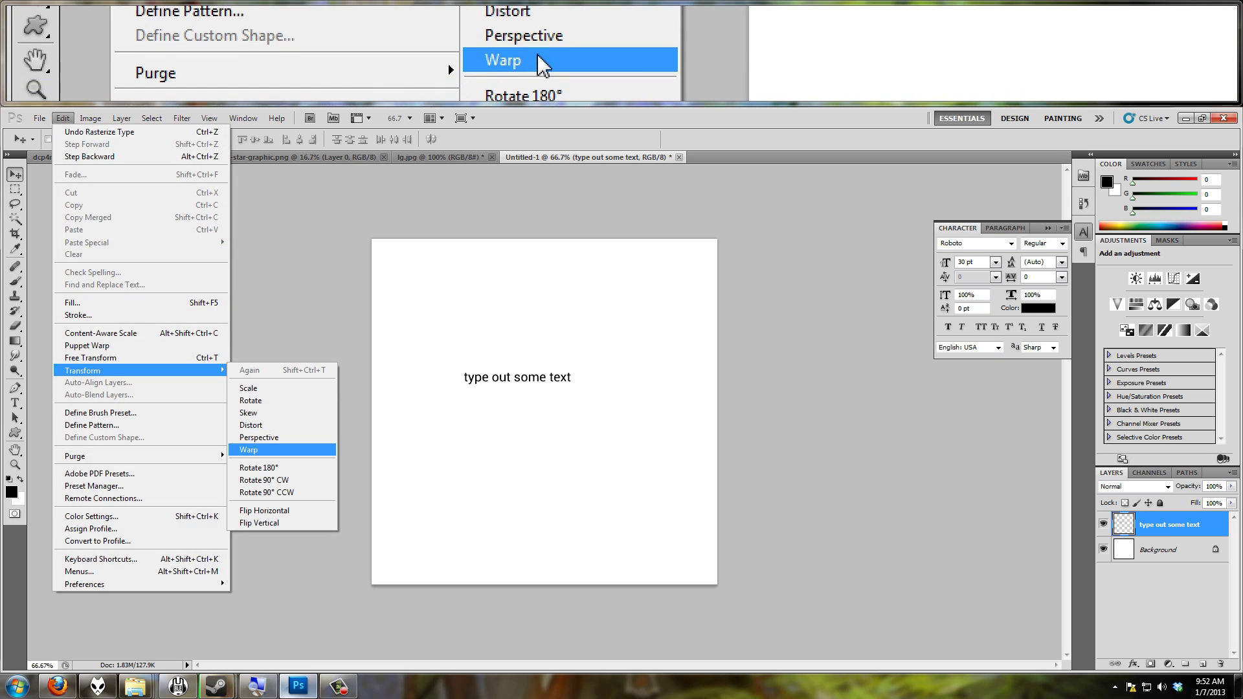
{"action": "left_click", "coordinate": [262, 449]}
{"action": "left_click_drag", "start_coordinate": [466, 384], "coordinate": [486, 437]}
{"action": "left_click", "coordinate": [650, 139]}
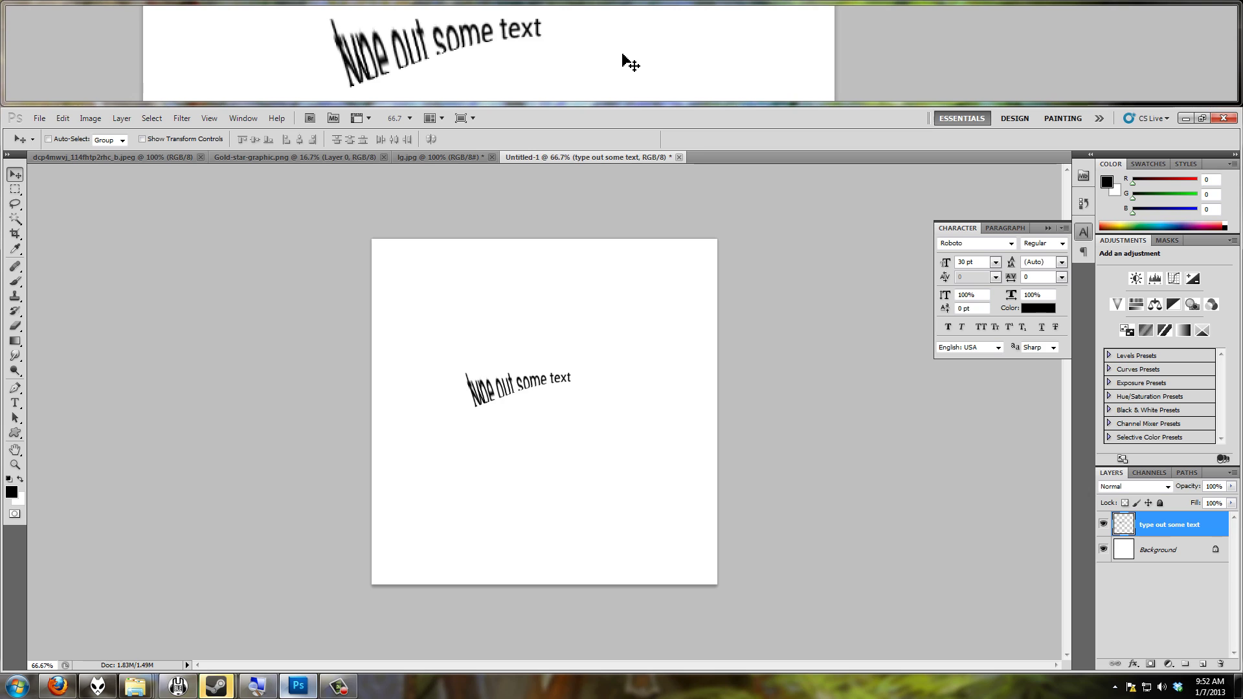
- Close Untitled-1 without saving, returning to the lg.jpg logo image
{"action": "left_click", "coordinate": [678, 157]}
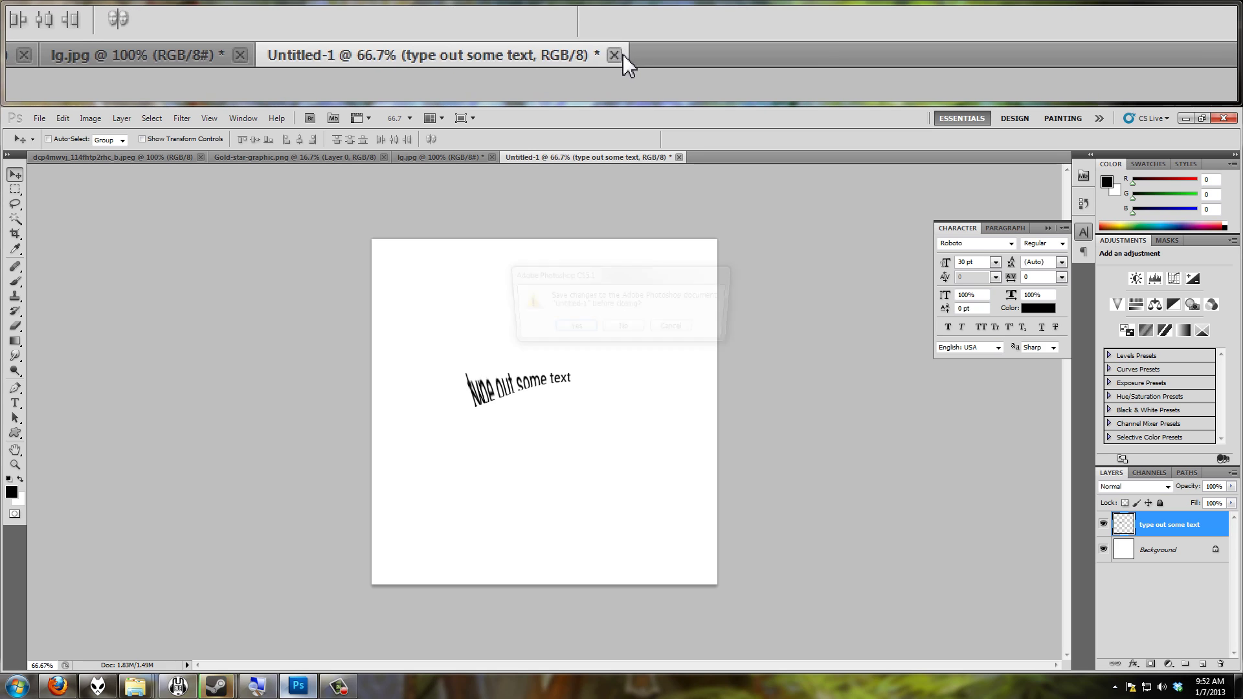
{"action": "left_click", "coordinate": [624, 329]}
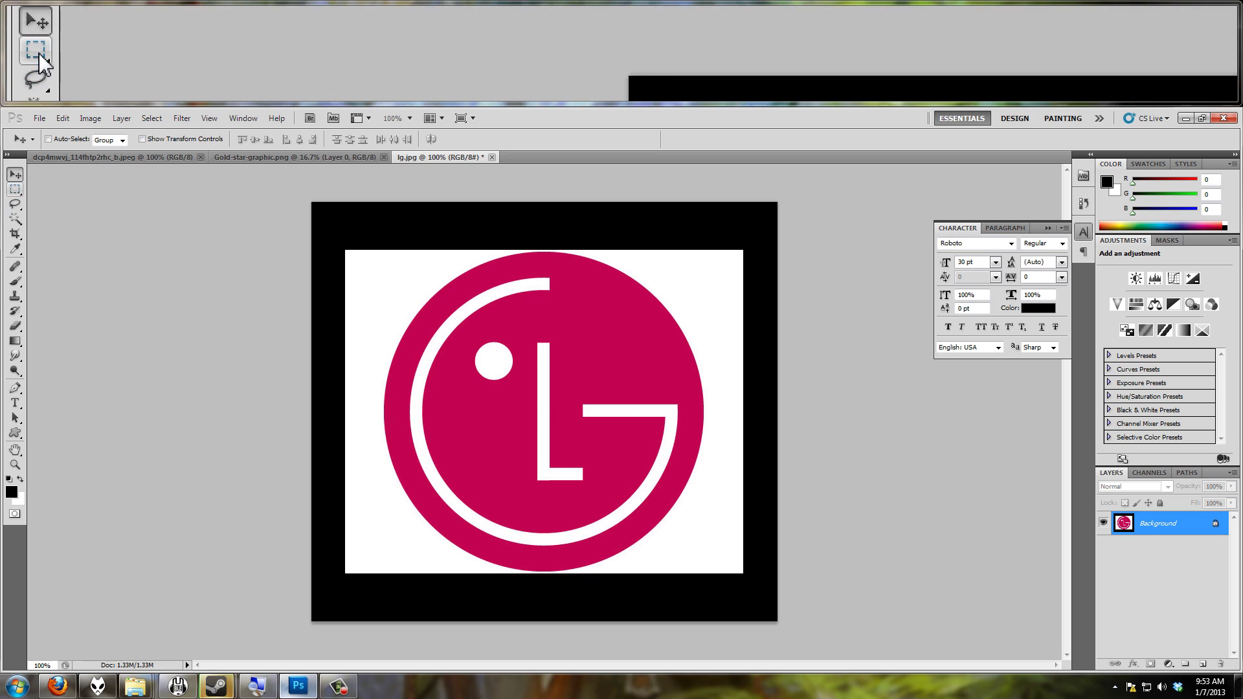
{"action": "left_click", "coordinate": [16, 189]}
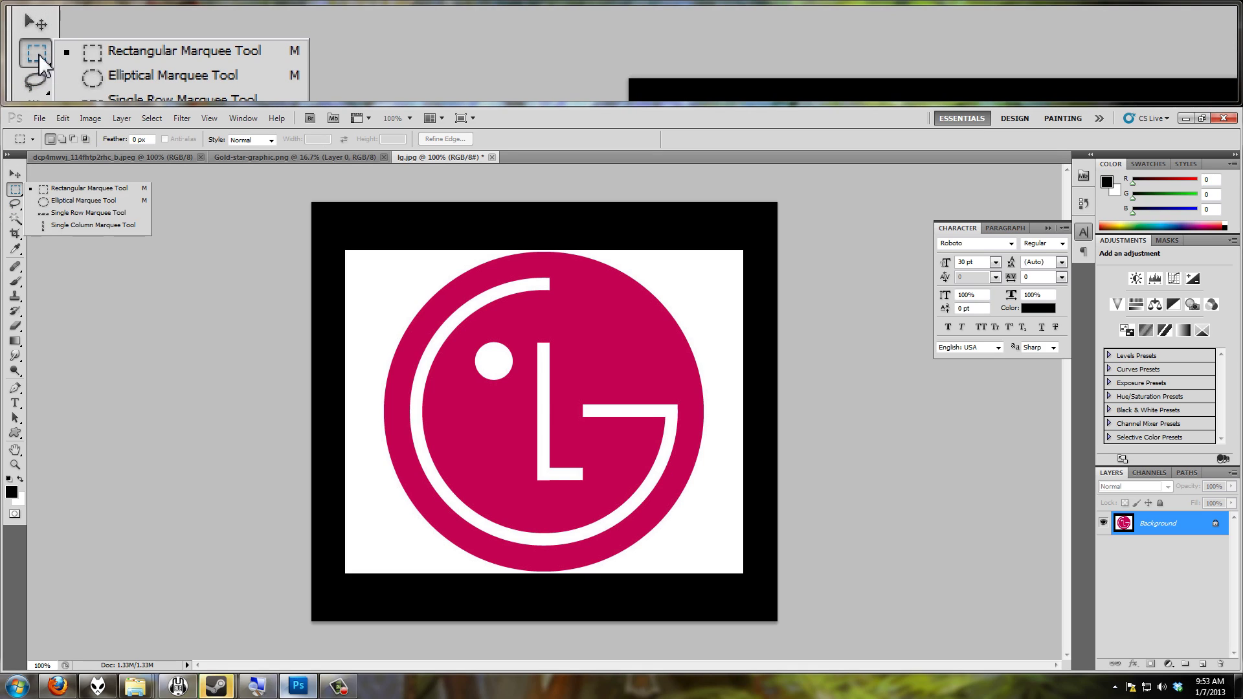
- Draw an elliptical selection around the LG logo's magenta circle and show the Paths panel
{"action": "left_click", "coordinate": [69, 203]}
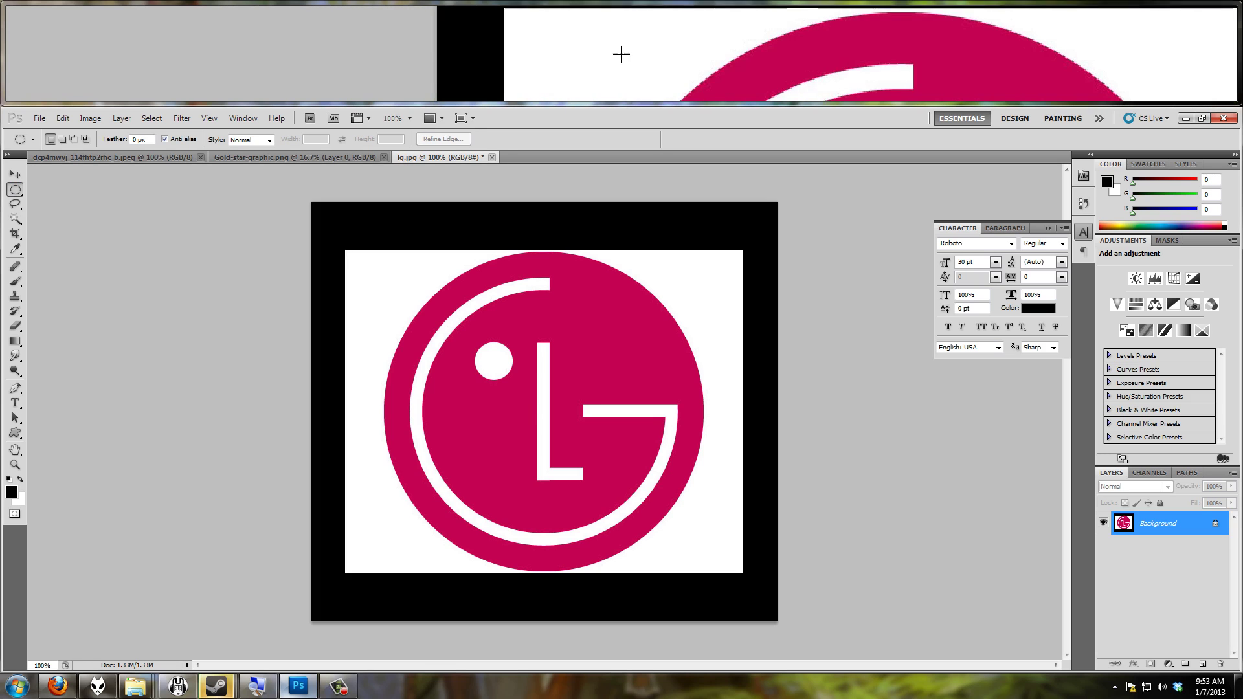
{"action": "left_click_drag", "start_coordinate": [403, 273], "coordinate": [771, 572]}
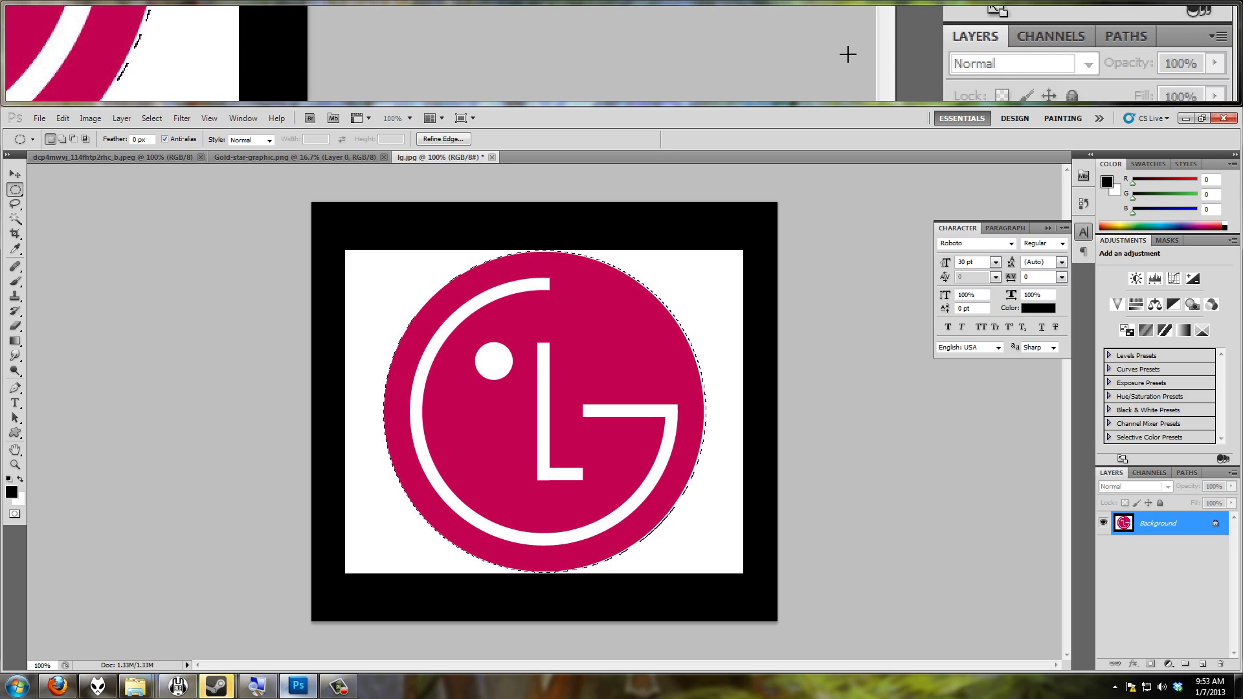
{"action": "left_click", "coordinate": [1184, 473]}
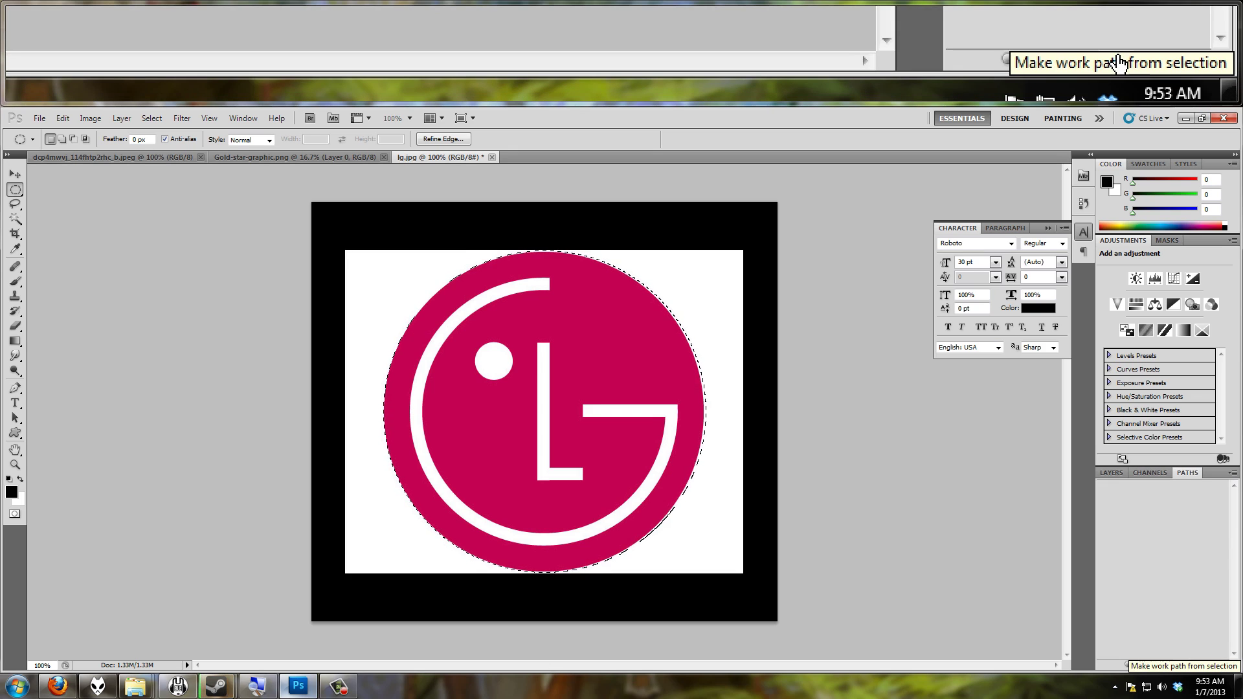
- Convert the circular selection to a work path and save it as Path 1
{"action": "left_click", "coordinate": [1182, 664]}
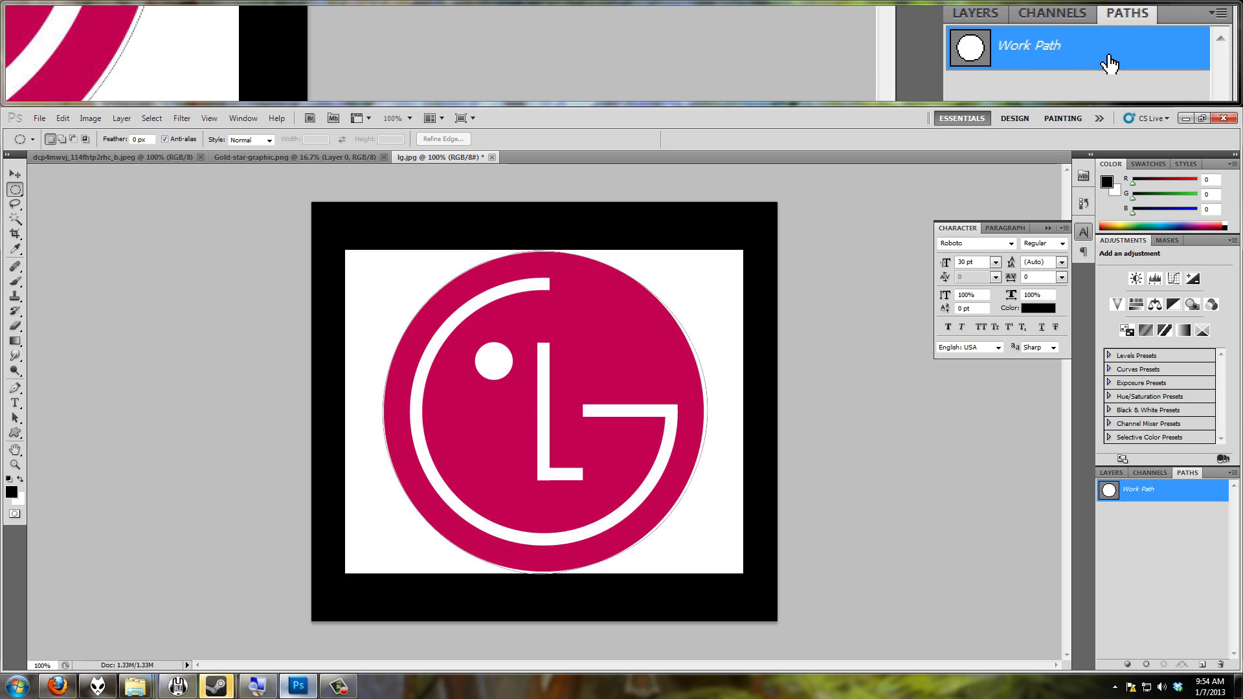
{"action": "double_click", "coordinate": [1180, 495]}
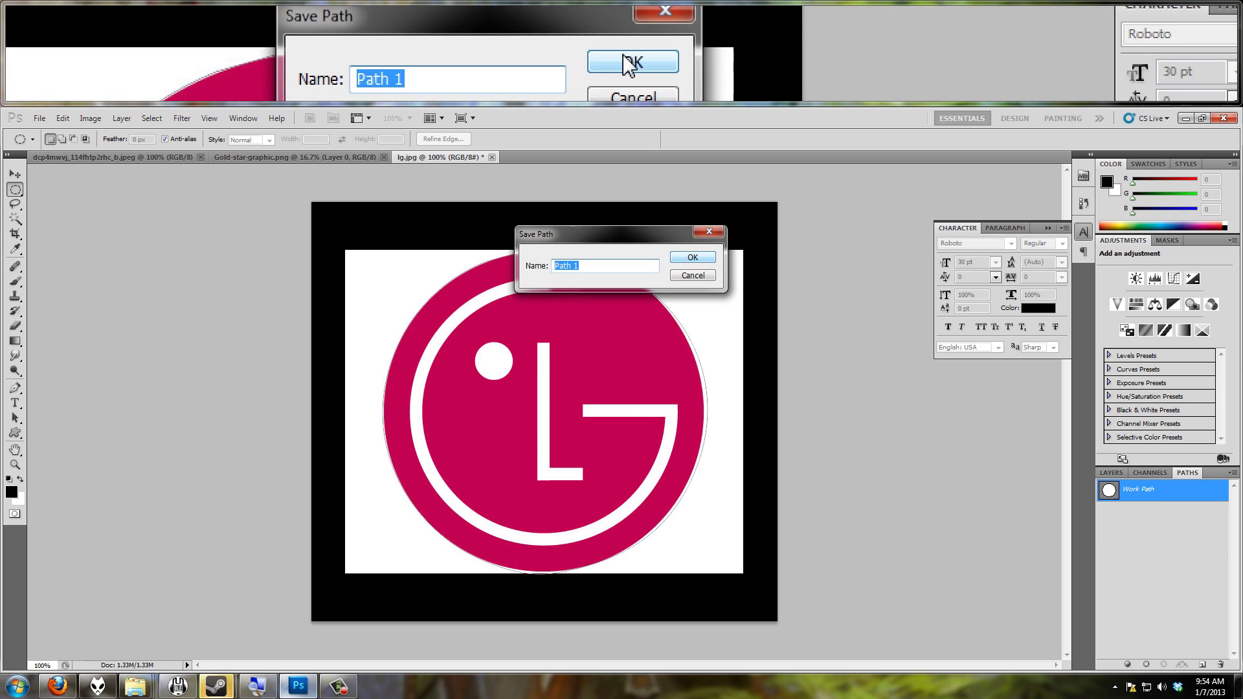
{"action": "left_click", "coordinate": [689, 257]}
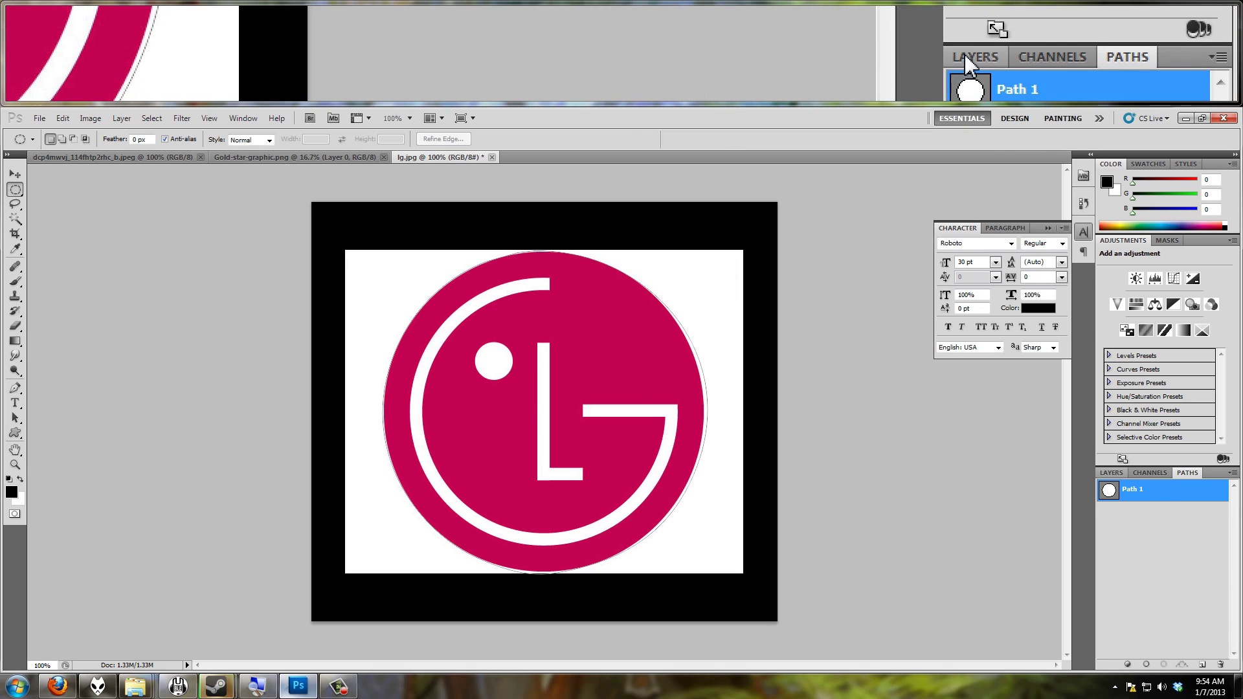
- Reactivate Path 1 in the Paths panel and return to the Layers panel
{"action": "left_click", "coordinate": [1109, 473]}
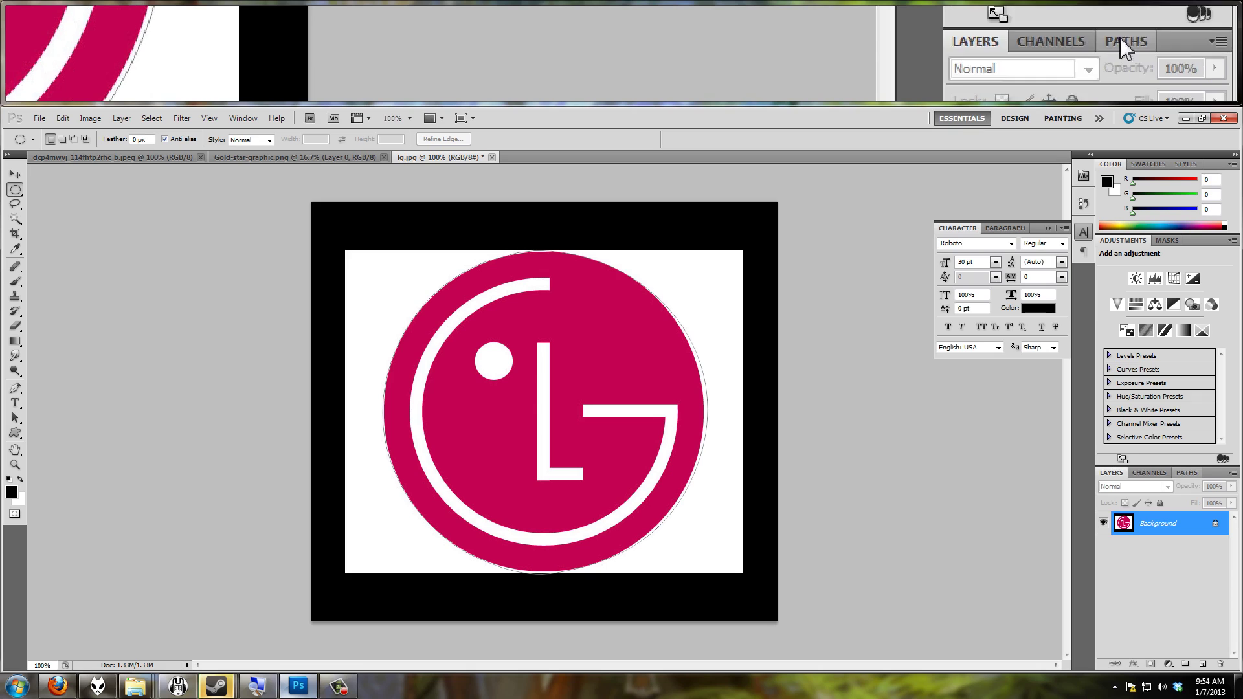
{"action": "left_click", "coordinate": [1188, 473]}
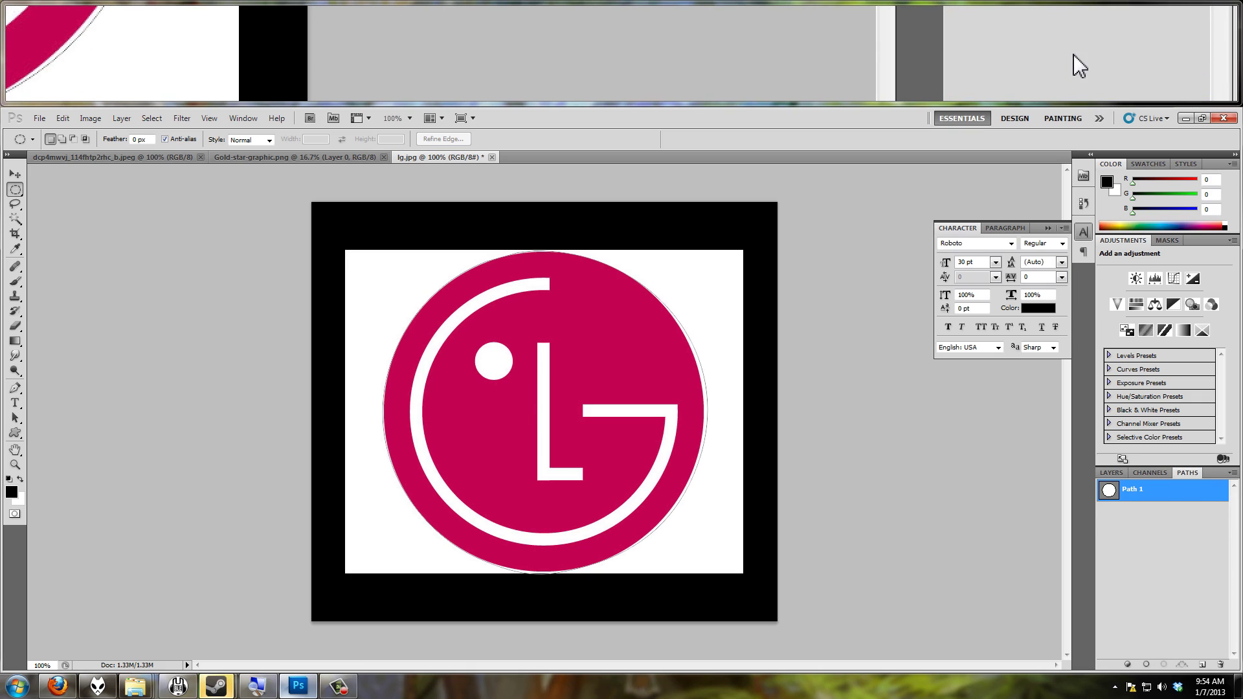
{"action": "left_click", "coordinate": [1157, 509]}
{"action": "left_click", "coordinate": [1162, 492]}
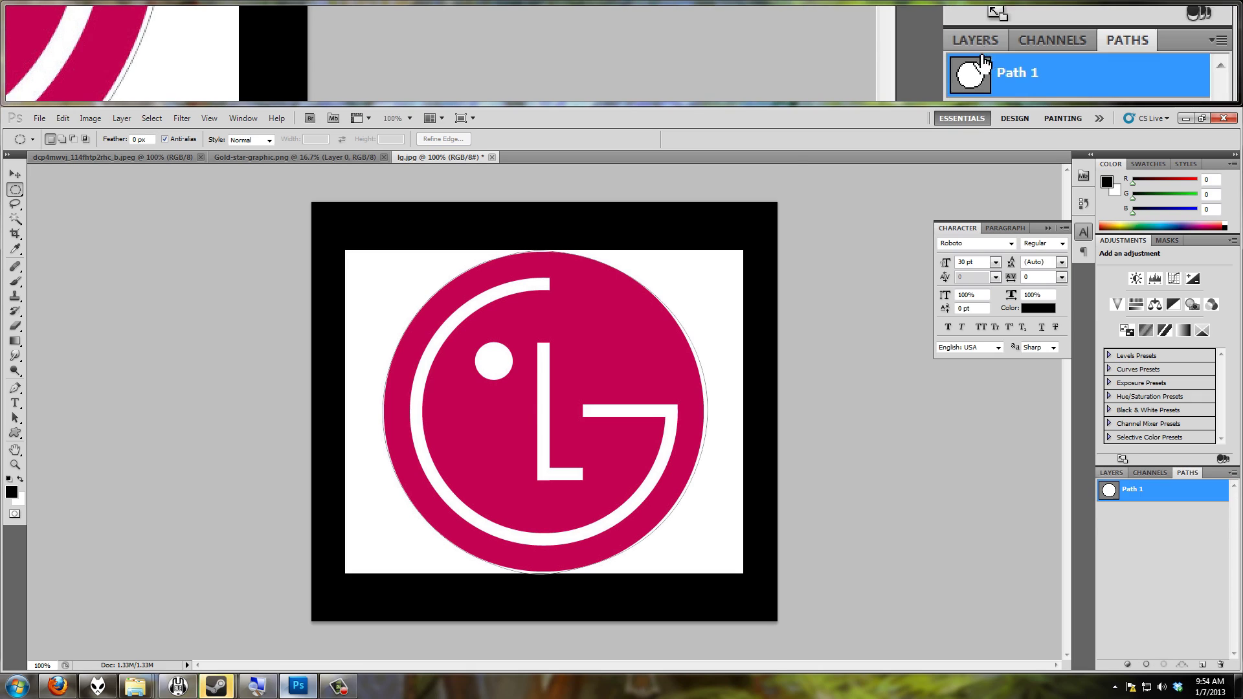
{"action": "left_click", "coordinate": [1112, 473]}
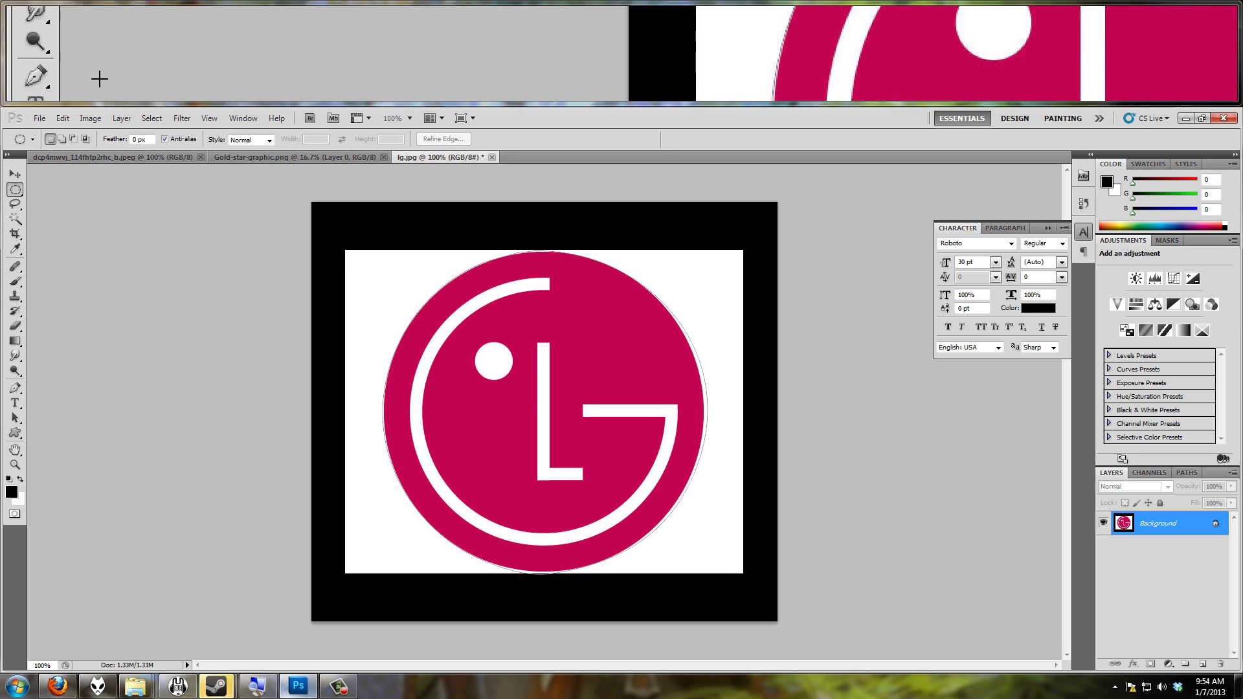
- Type the phrase 'type around' along the LG circle path and commit it
{"action": "left_click", "coordinate": [15, 403]}
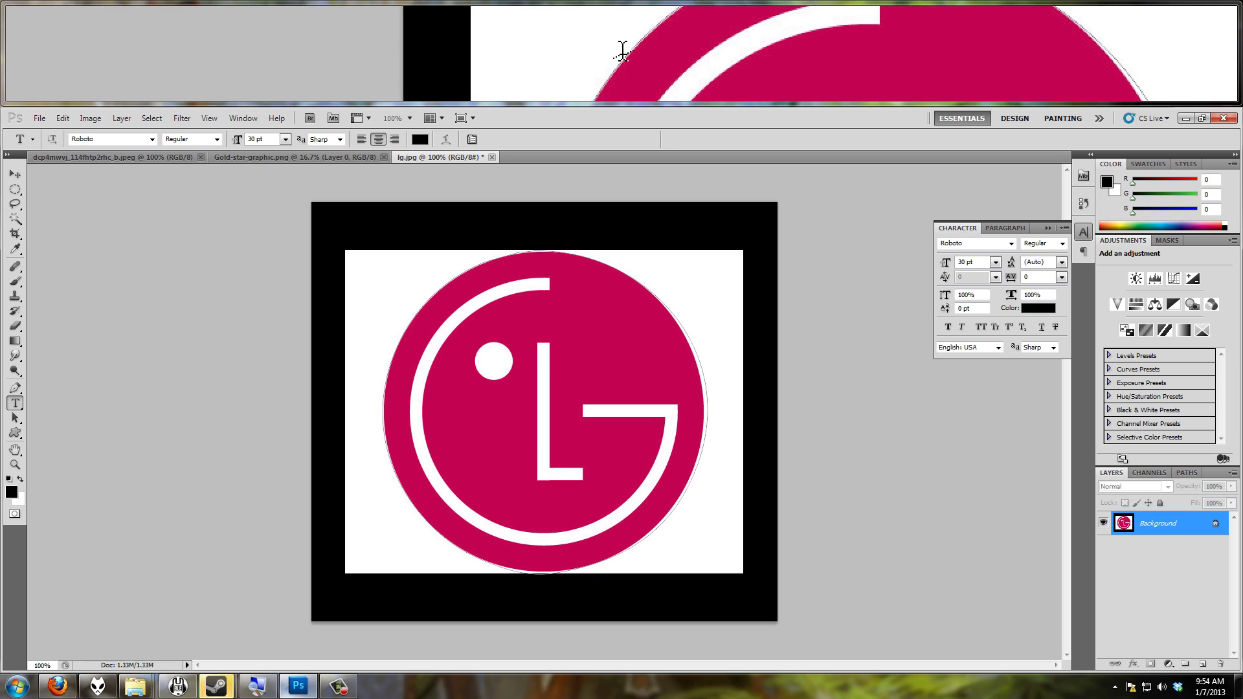
{"action": "left_click", "coordinate": [412, 298]}
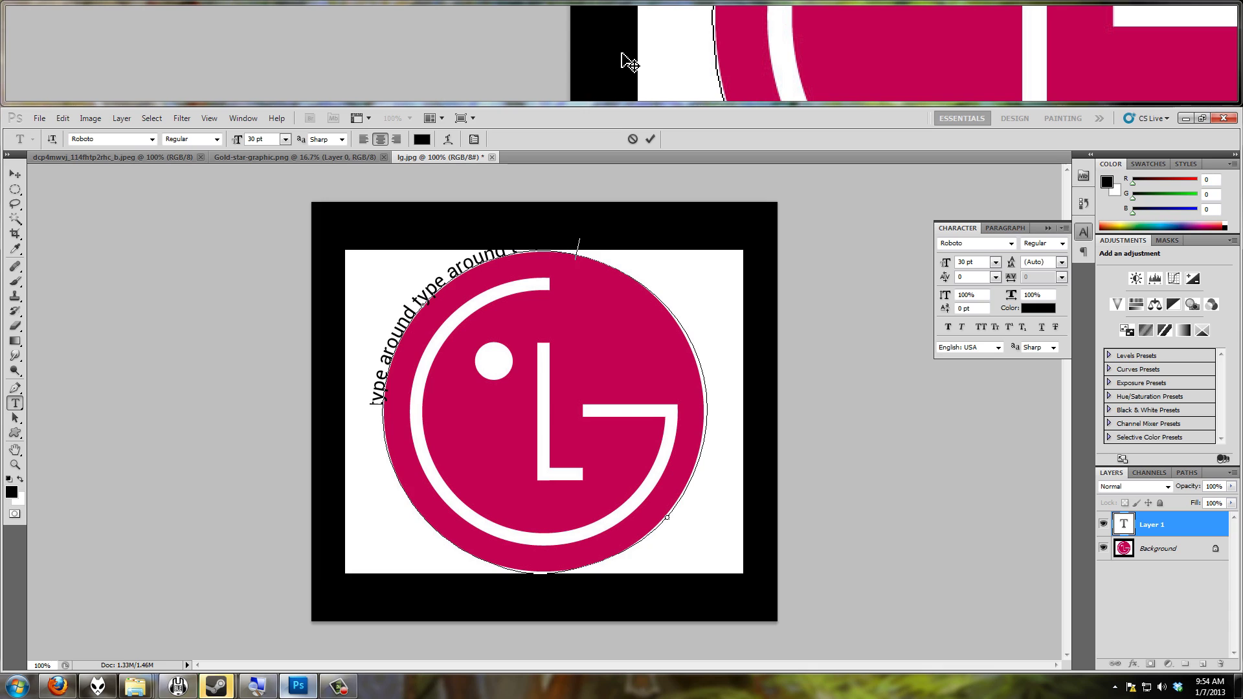
{"action": "type", "text": "nd type around type around"}
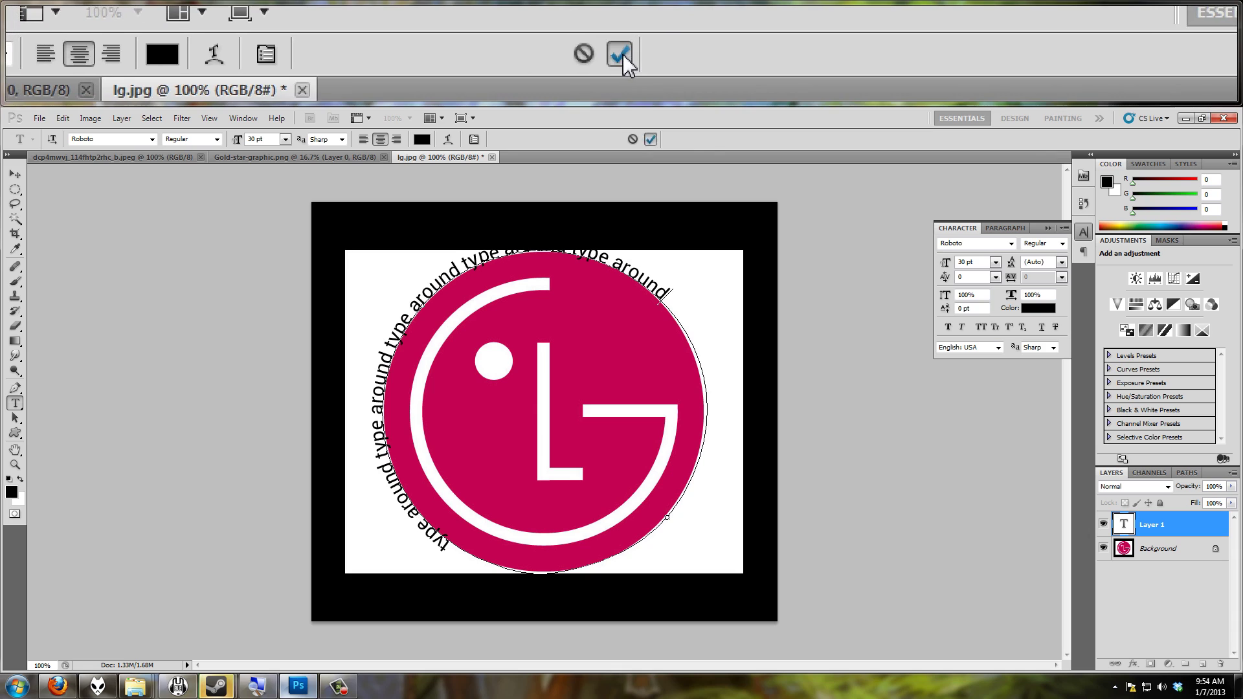
{"action": "left_click", "coordinate": [650, 140]}
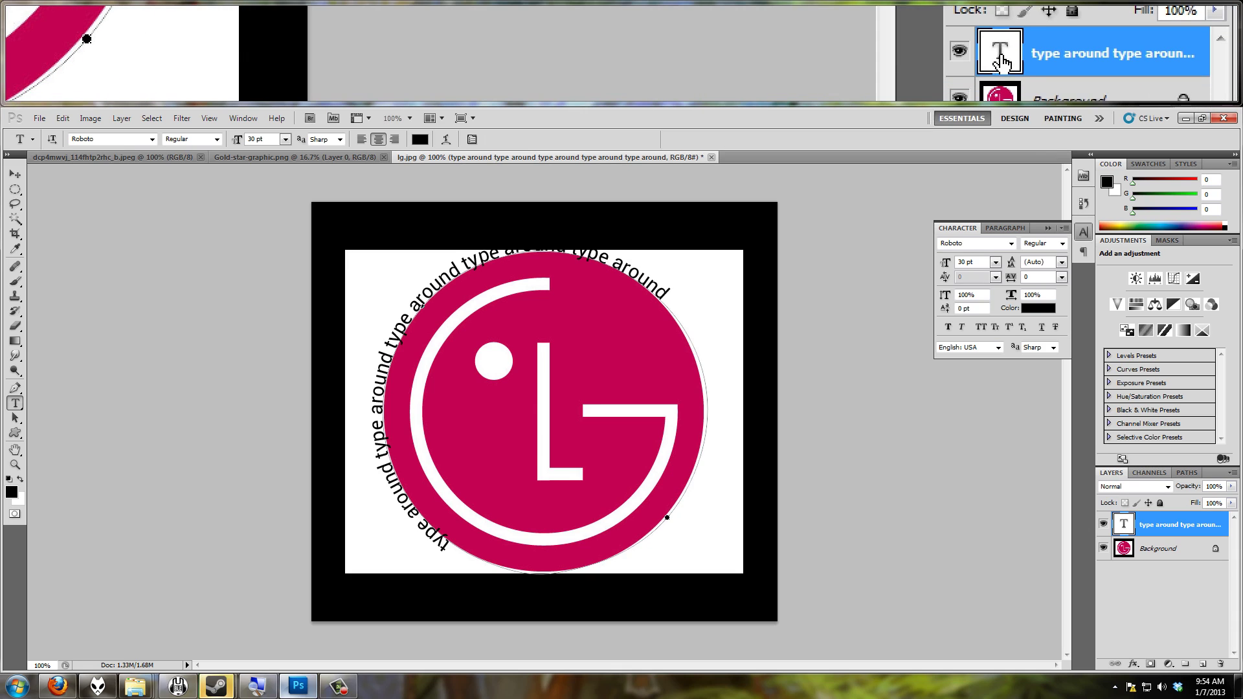
- Adjust the path text's leading, baseline shift and tracking in the Character panel
{"action": "double_click", "coordinate": [1124, 525]}
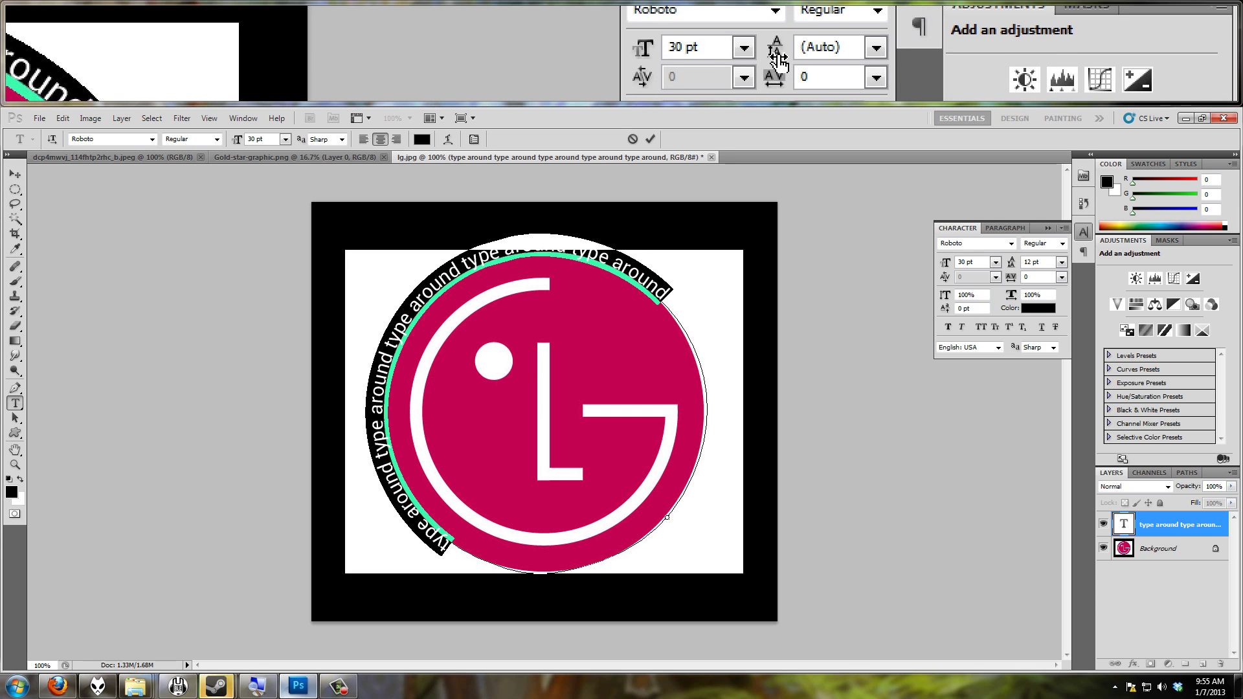
{"action": "left_click_drag", "start_coordinate": [1011, 266], "coordinate": [1036, 265]}
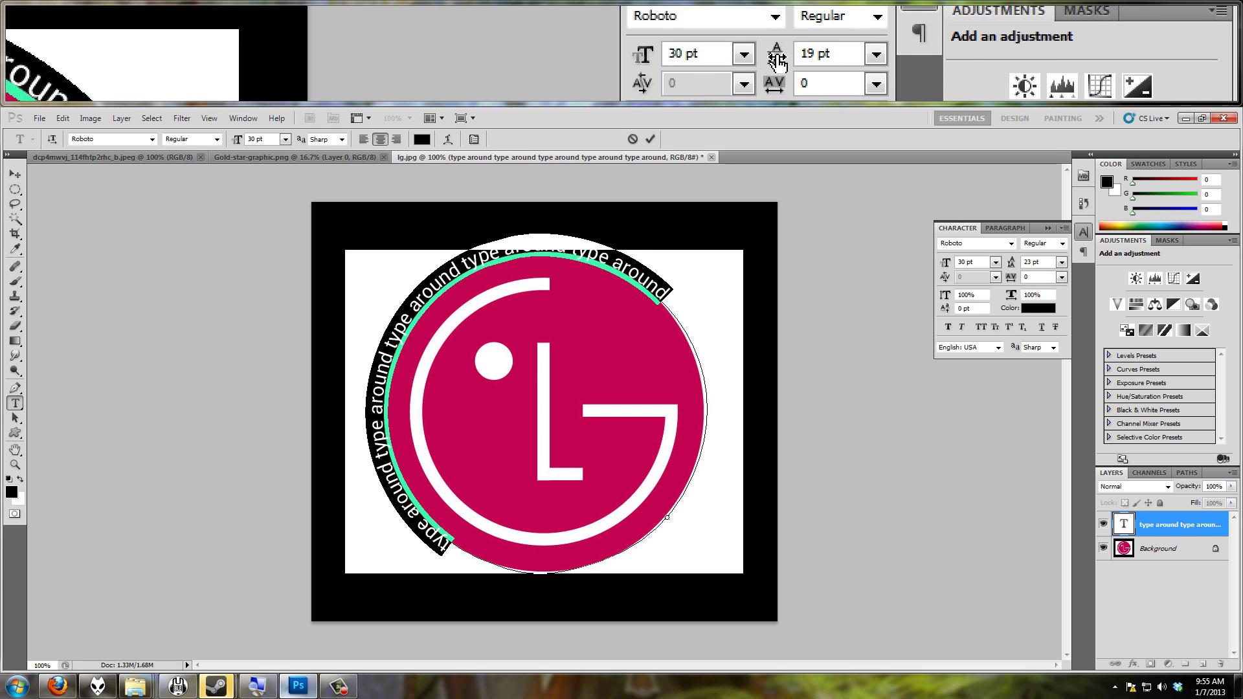
{"action": "left_click_drag", "start_coordinate": [1014, 266], "coordinate": [1011, 265]}
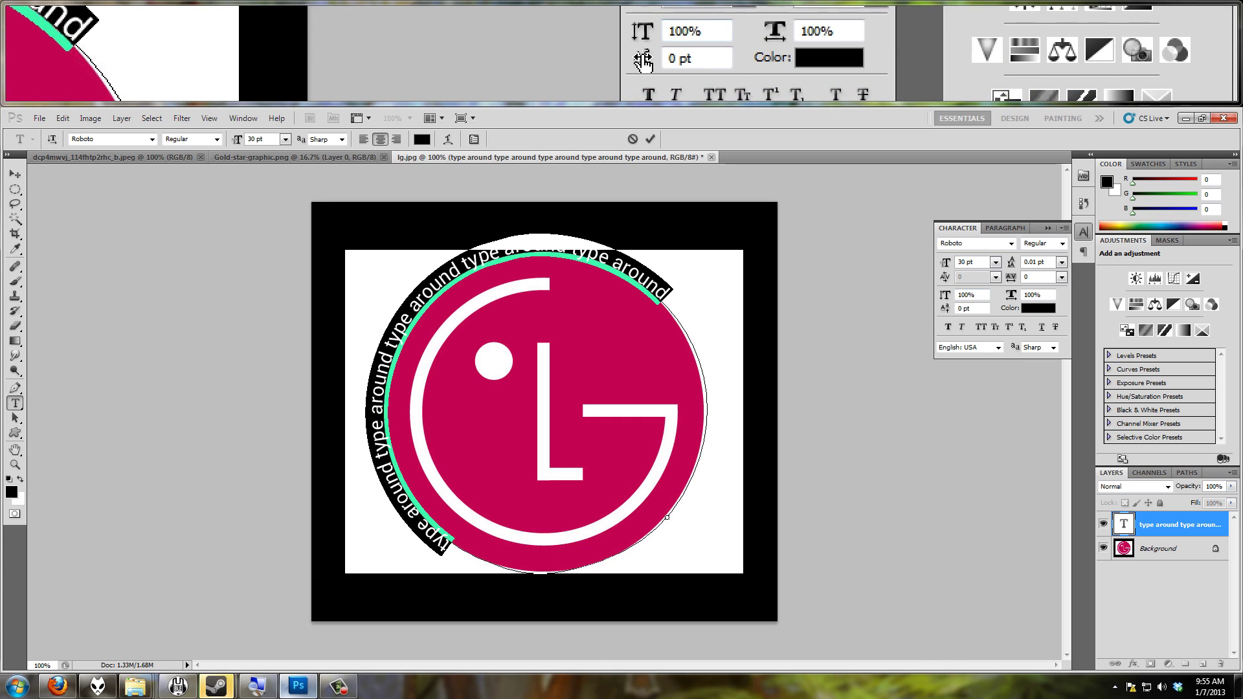
{"action": "mouse_move", "coordinate": [945, 308]}
{"action": "left_mouse_down"}
{"action": "mouse_move", "coordinate": [968, 309]}
{"action": "mouse_move", "coordinate": [934, 309]}
{"action": "mouse_move", "coordinate": [950, 309]}
{"action": "left_mouse_up"}
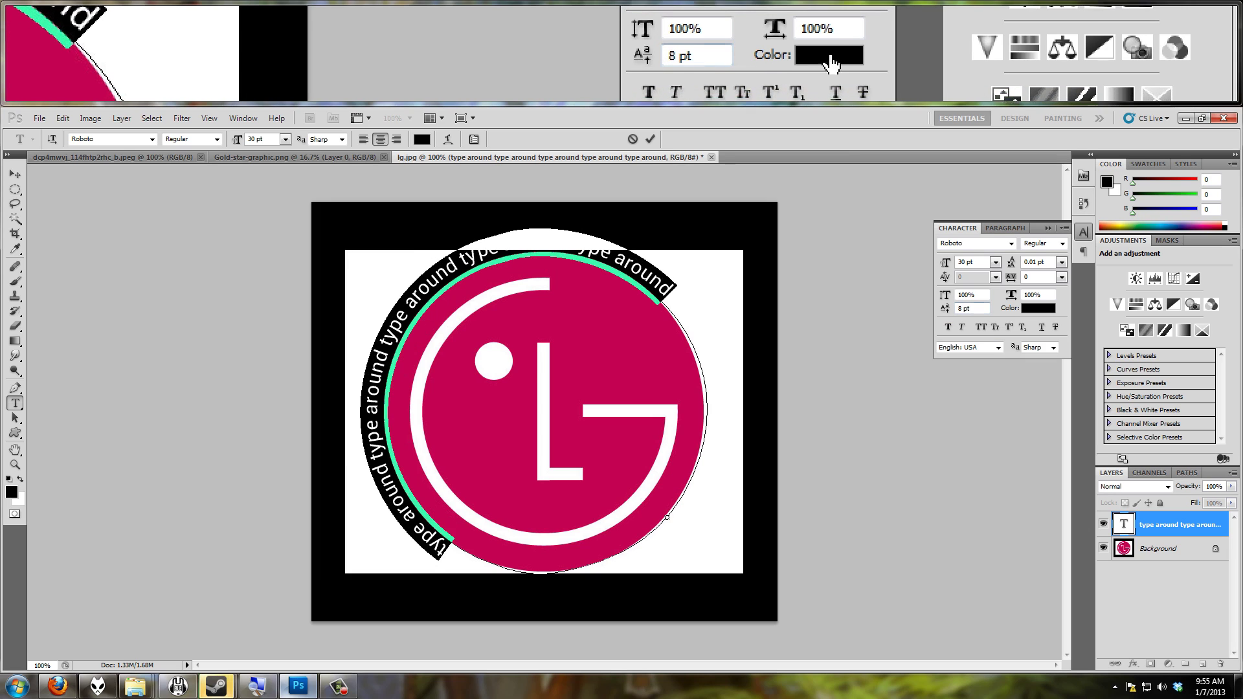
{"action": "left_click_drag", "start_coordinate": [1012, 279], "coordinate": [1013, 280]}
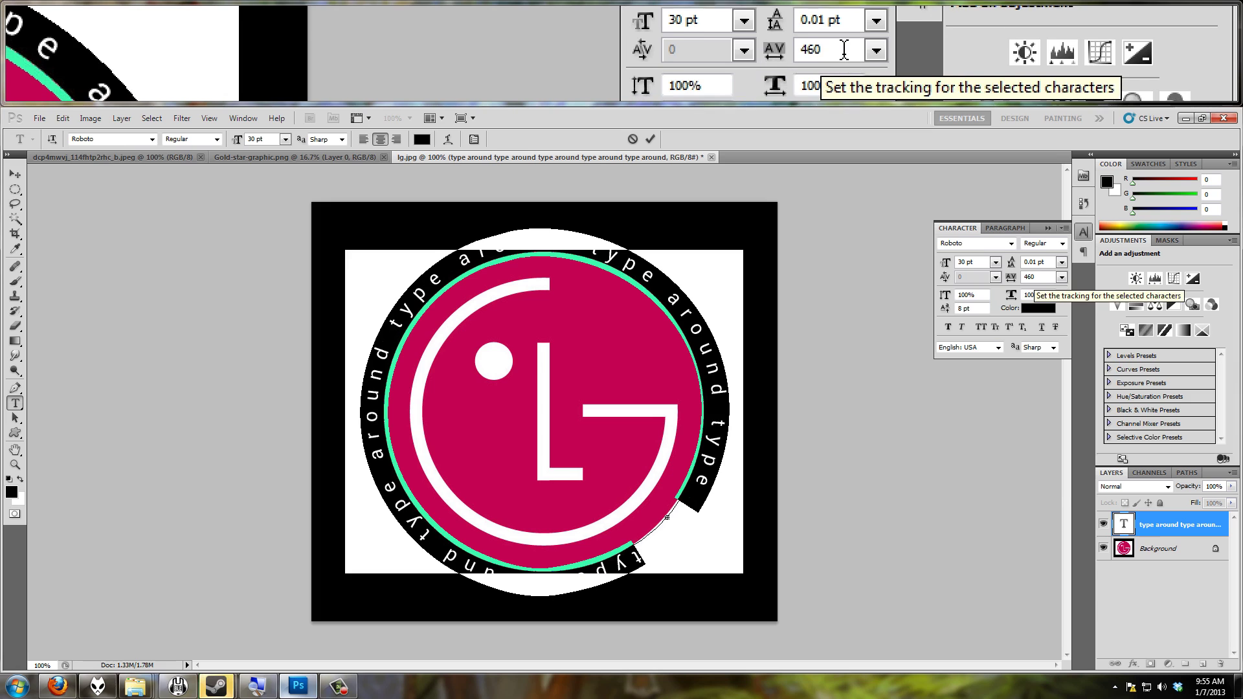
- Reset tracking to 0 and leading to Auto, then commit the text
{"action": "left_click", "coordinate": [1061, 276]}
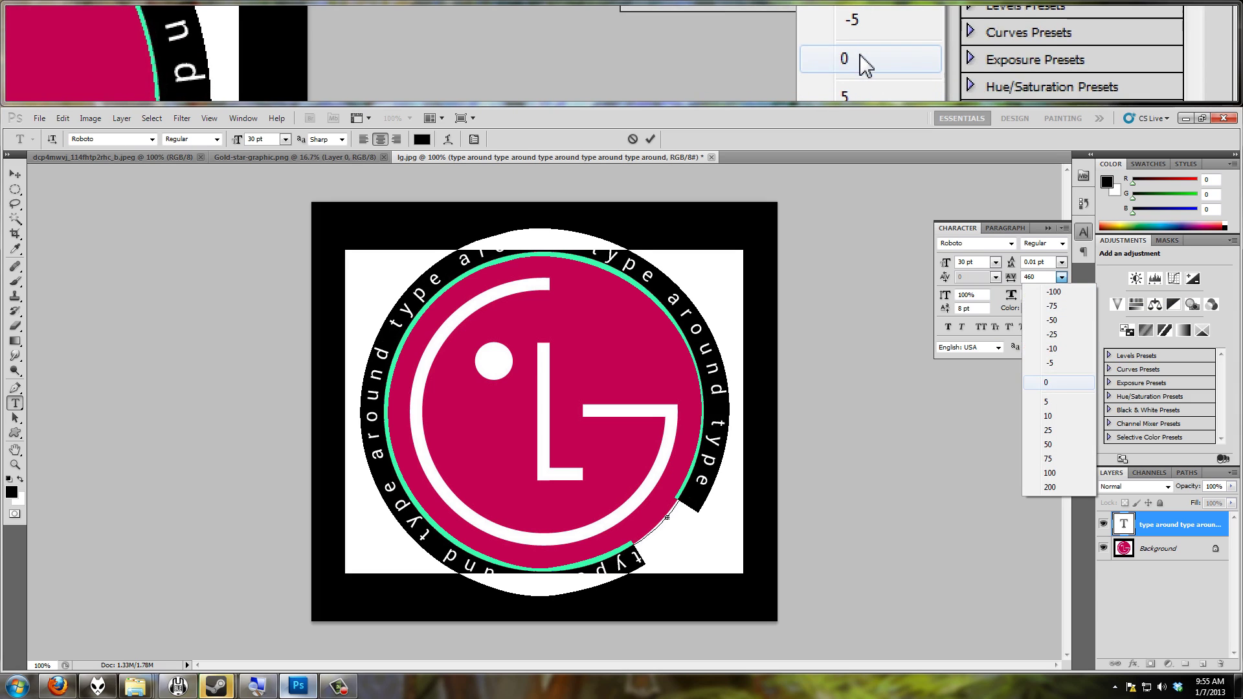
{"action": "left_click", "coordinate": [1046, 382]}
{"action": "left_click", "coordinate": [1061, 262]}
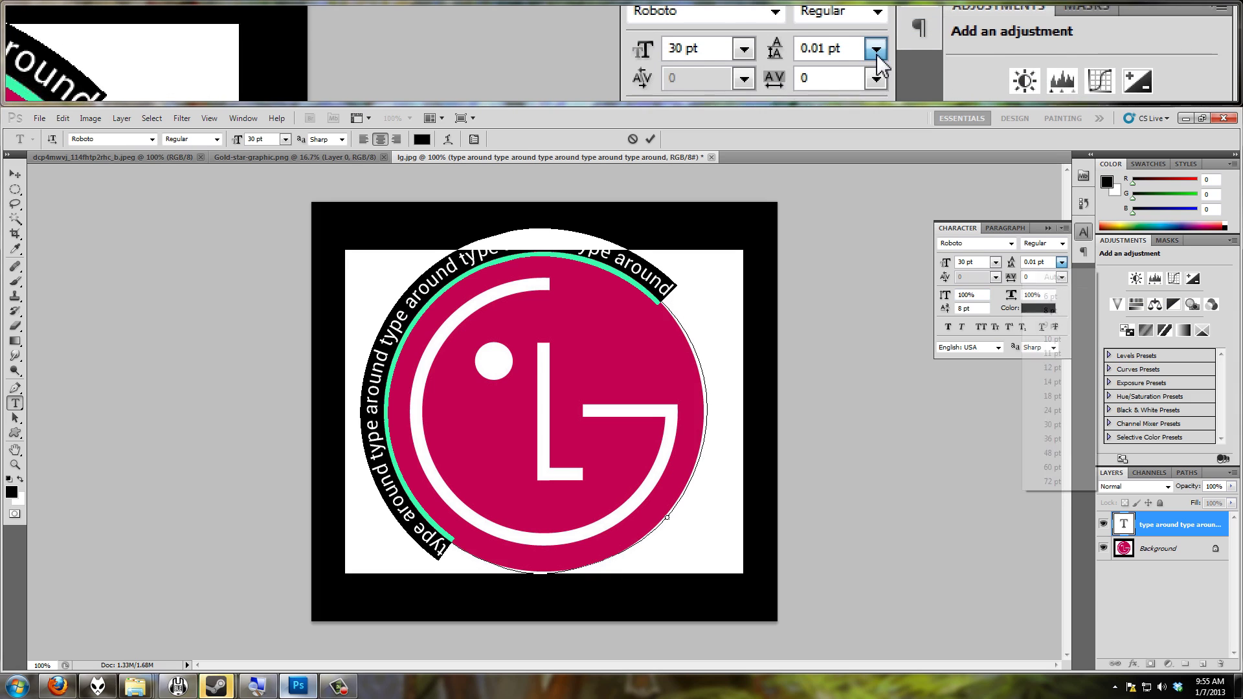
{"action": "left_click", "coordinate": [1054, 276]}
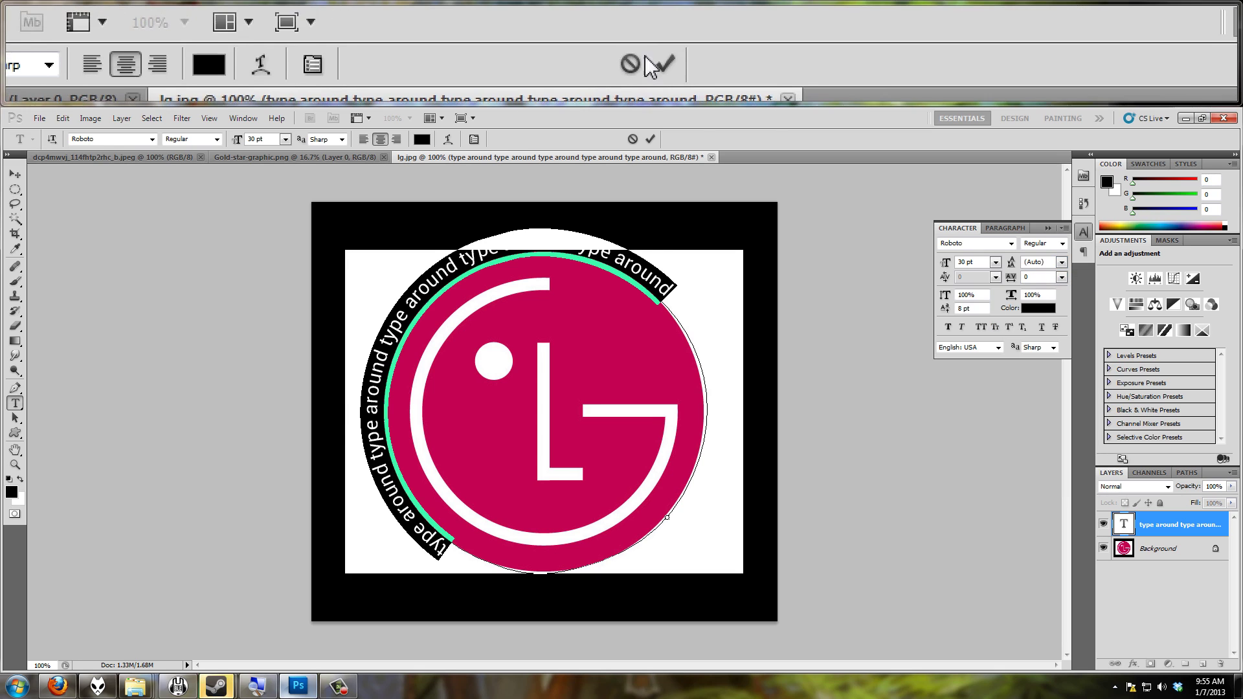
{"action": "left_click", "coordinate": [650, 139]}
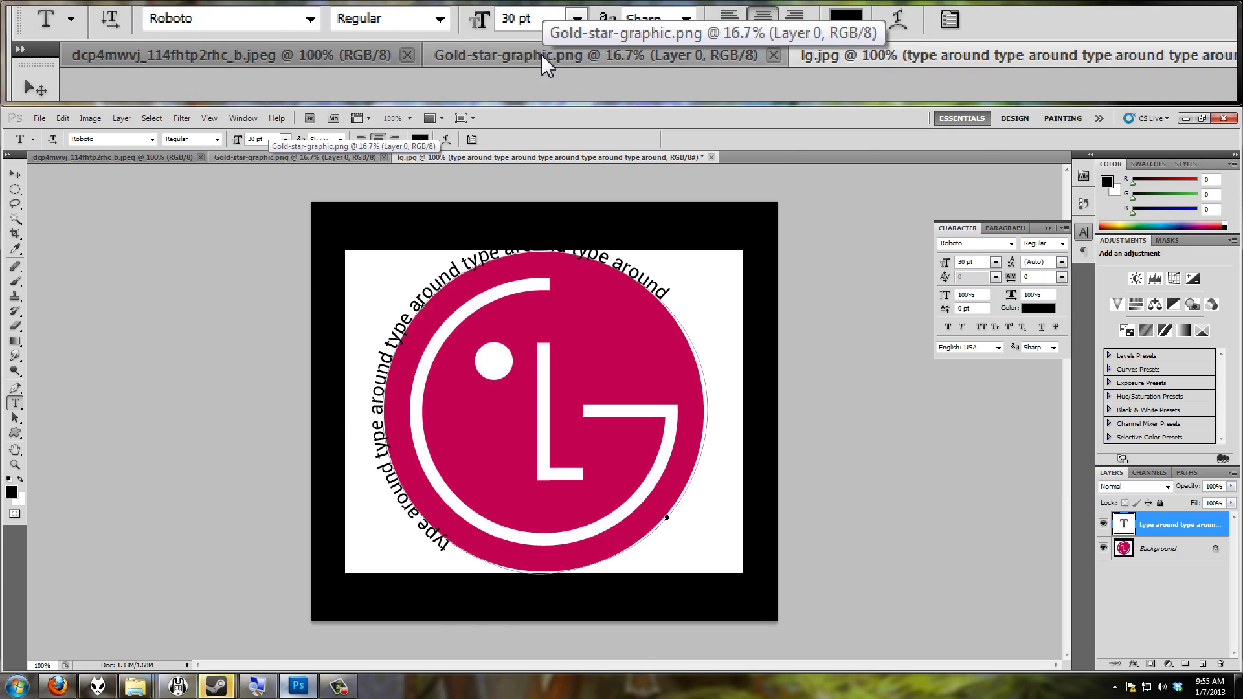
- Switch to Gold-star-graphic.png and Magic Wand-select its transparent background
{"action": "left_click", "coordinate": [270, 157]}
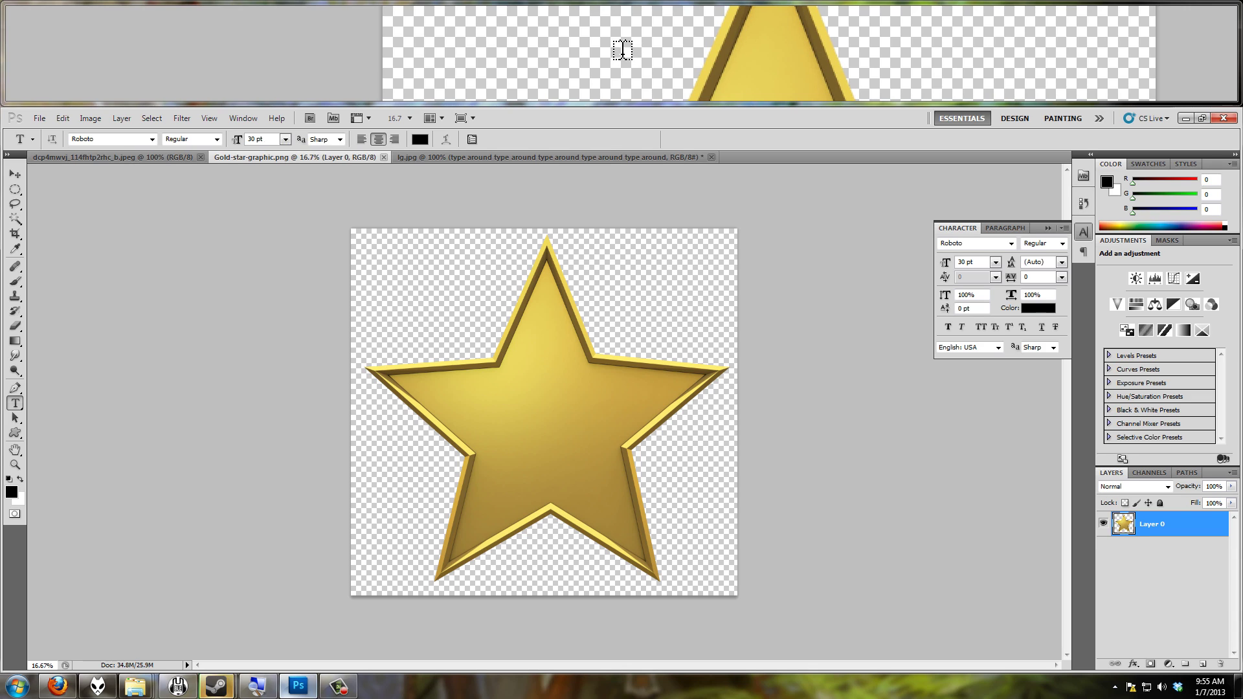
{"action": "left_click", "coordinate": [14, 190]}
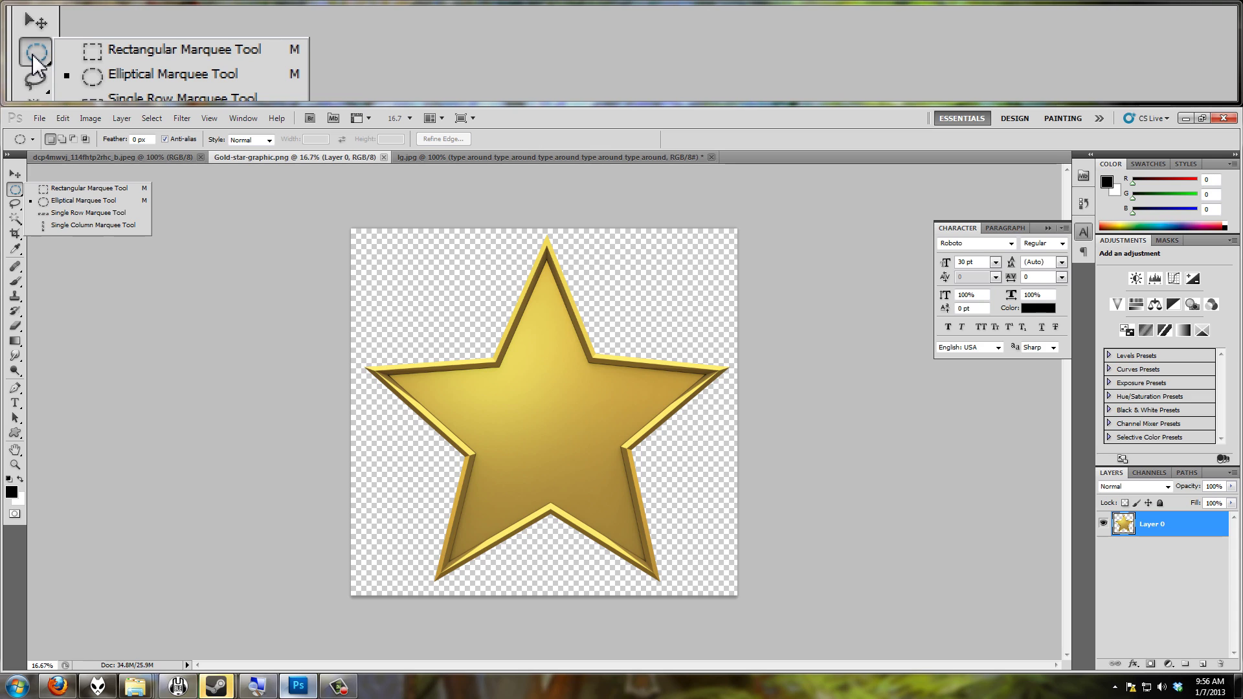
{"action": "left_click", "coordinate": [15, 191]}
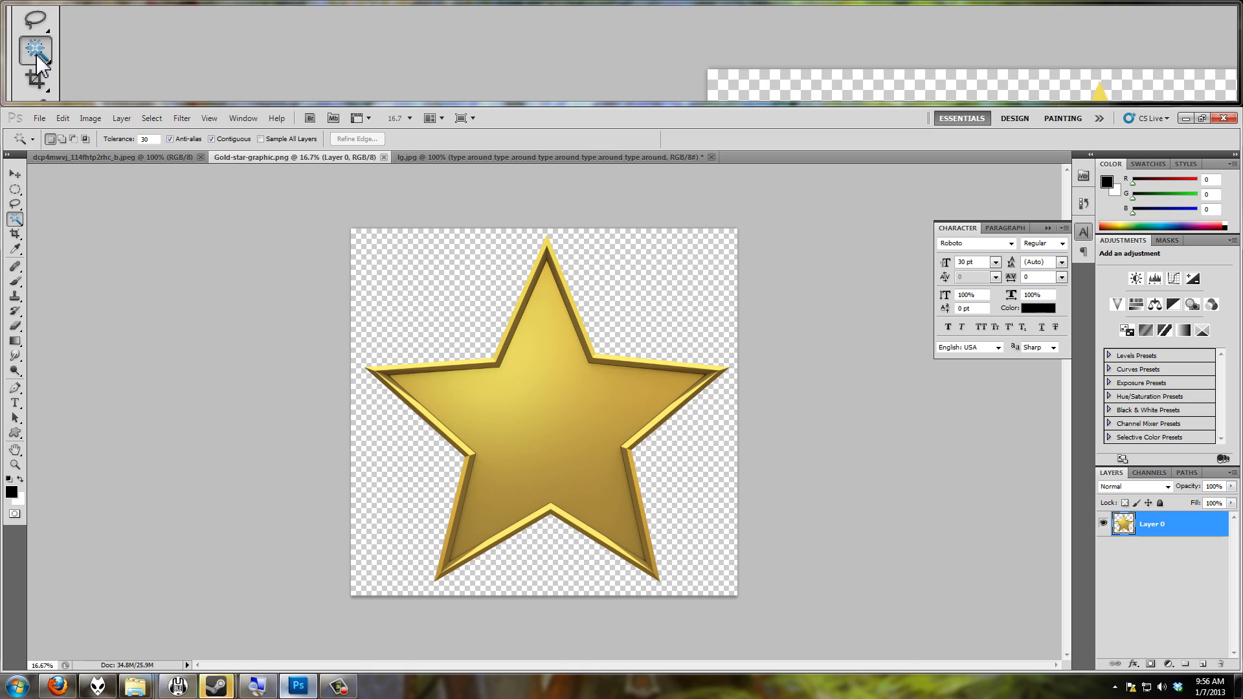
{"action": "left_click", "coordinate": [407, 314]}
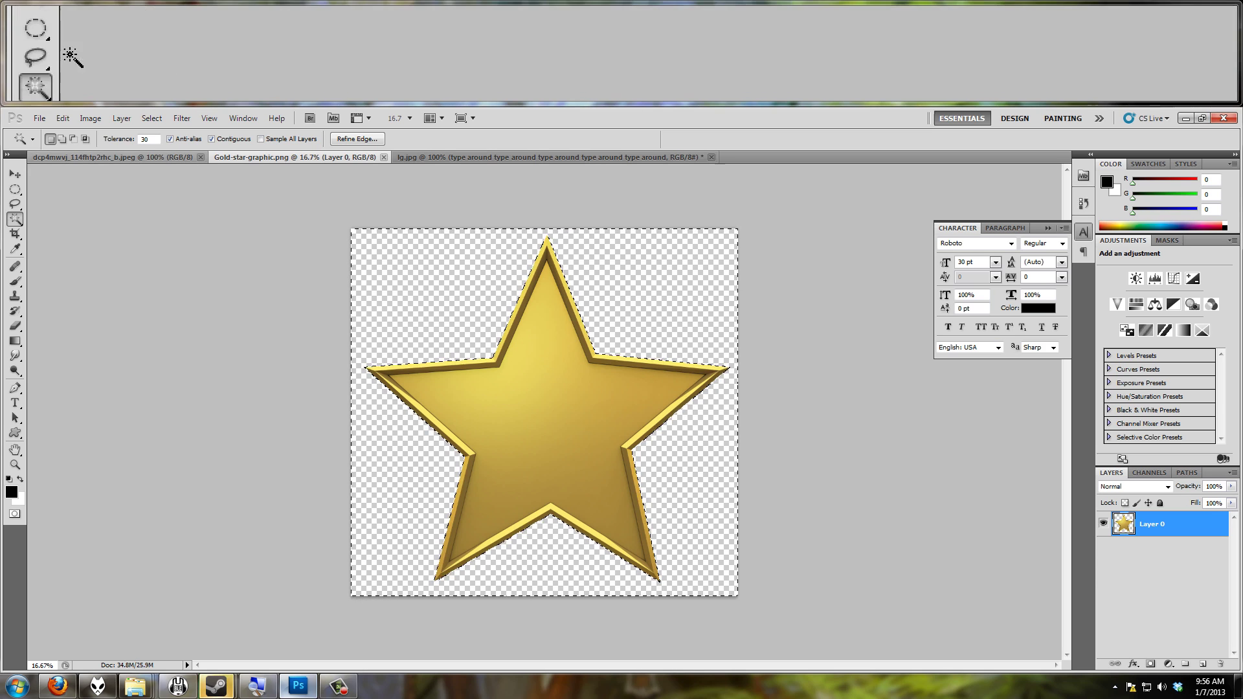
{"action": "left_click", "coordinate": [162, 120]}
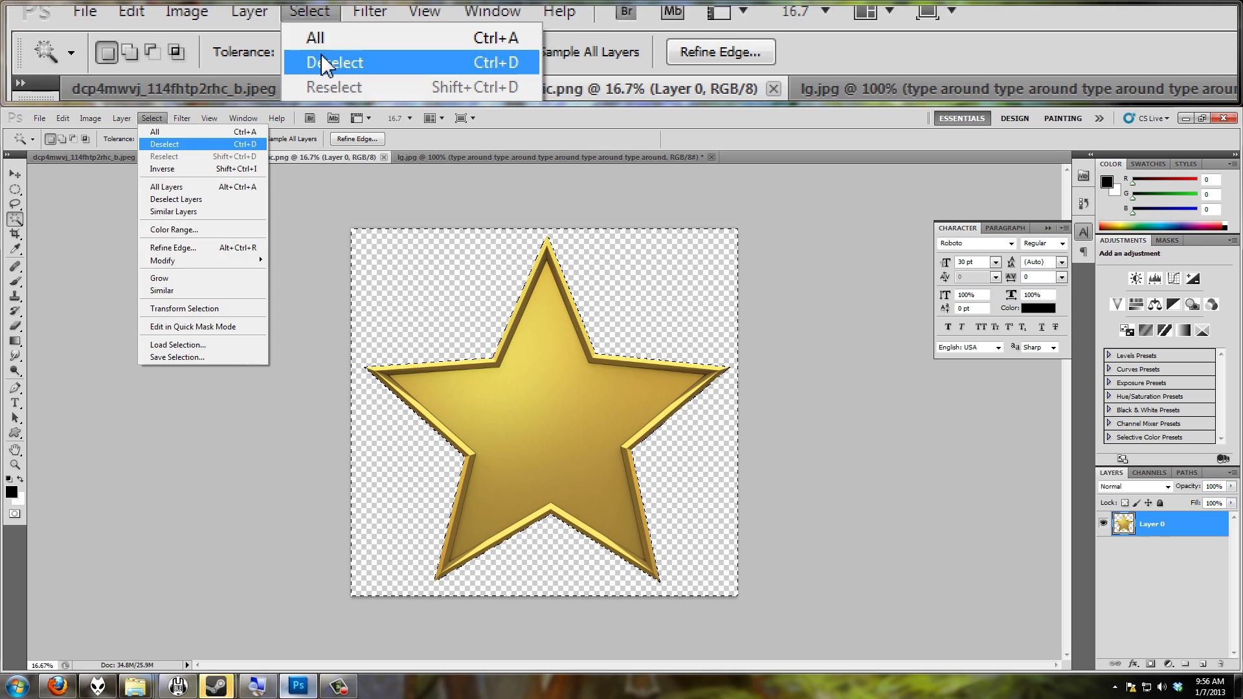
- Deselect, then trace the star's ten points and inner corners as a closed Pen path
{"action": "left_click", "coordinate": [163, 156]}
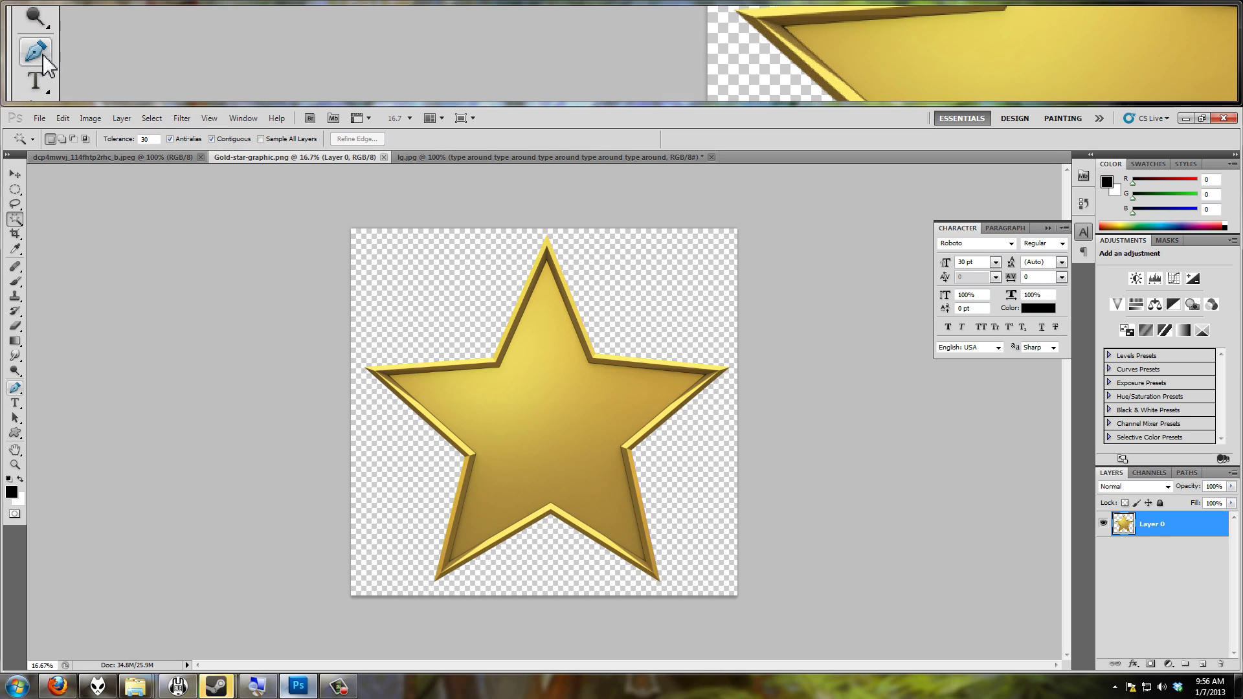
{"action": "left_click", "coordinate": [15, 387]}
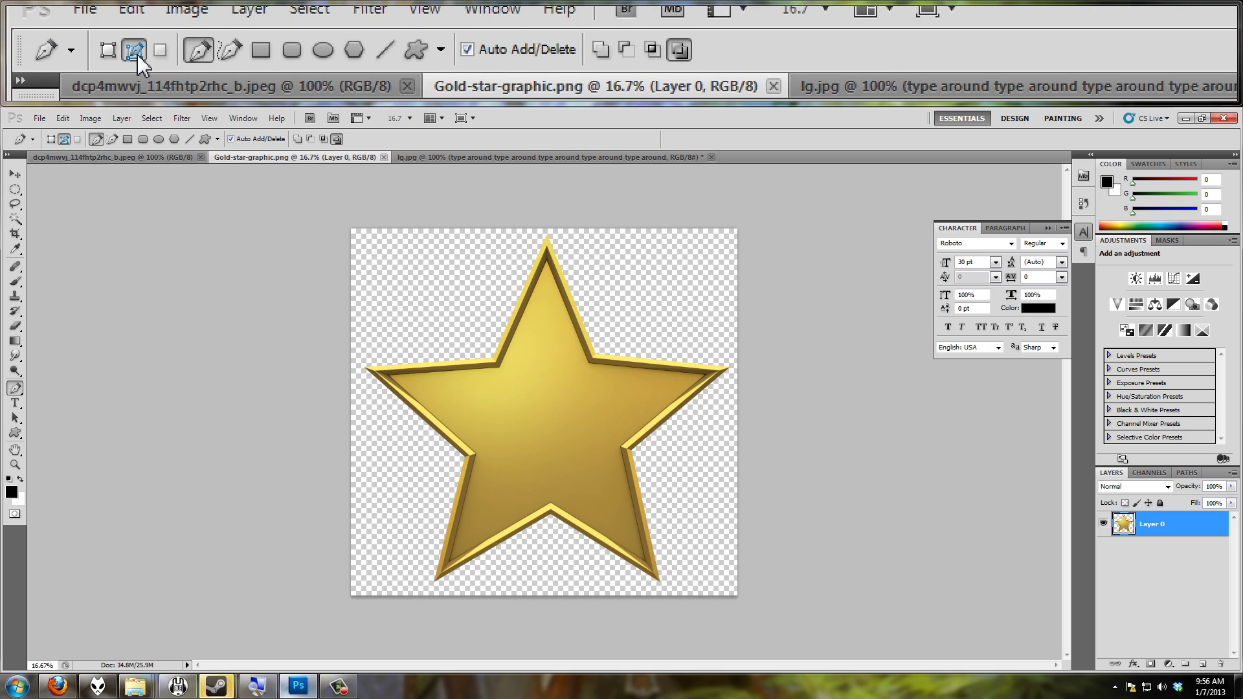
{"action": "scroll", "coordinate": [367, 369], "scroll_direction": "up", "scroll_amount": 1}
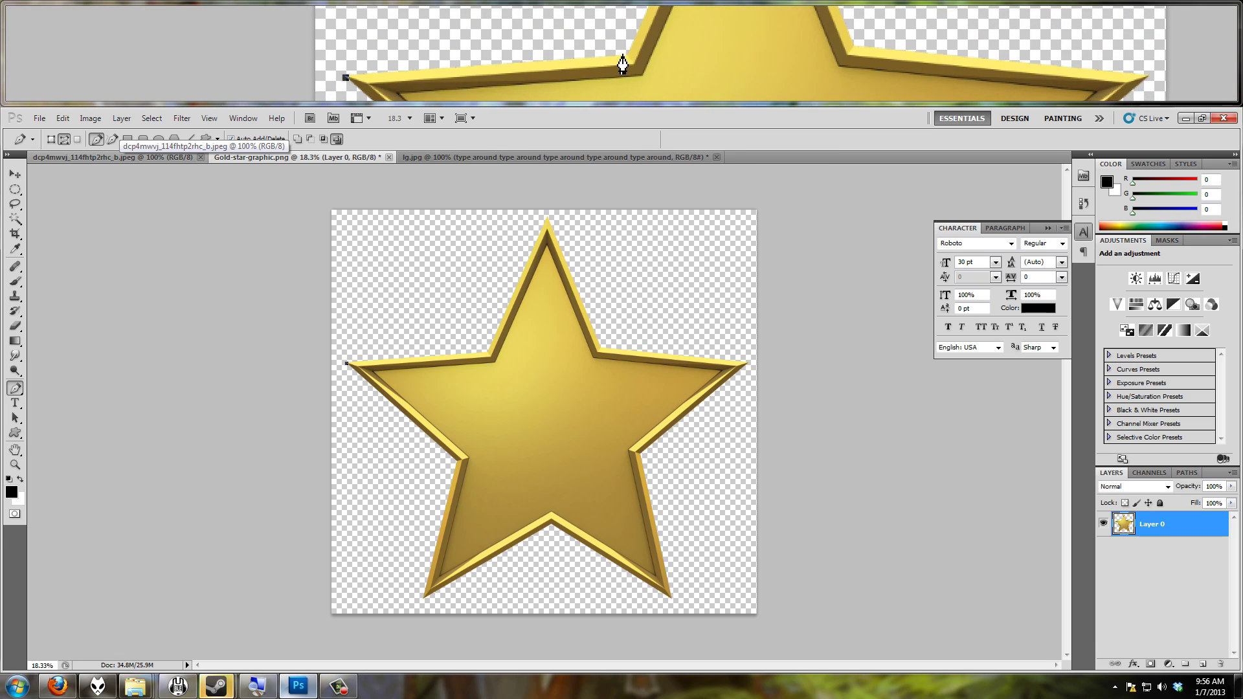
{"action": "left_click", "coordinate": [485, 352]}
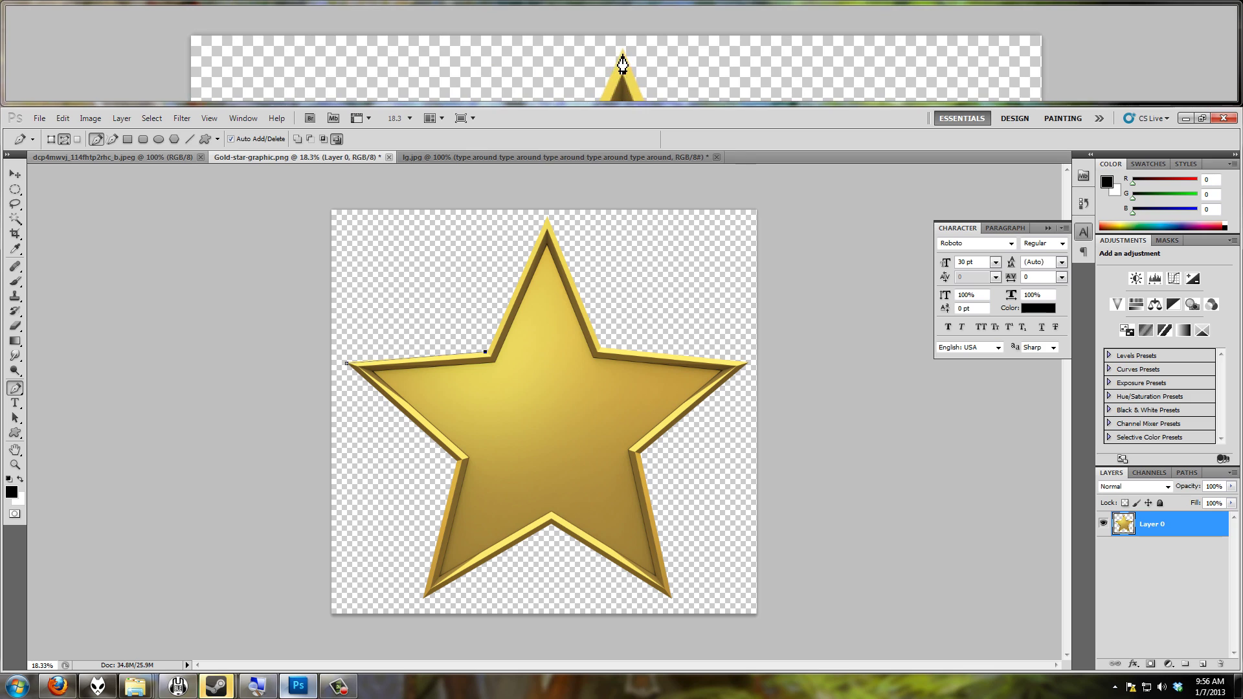
{"action": "left_click", "coordinate": [547, 219]}
{"action": "left_click", "coordinate": [600, 348]}
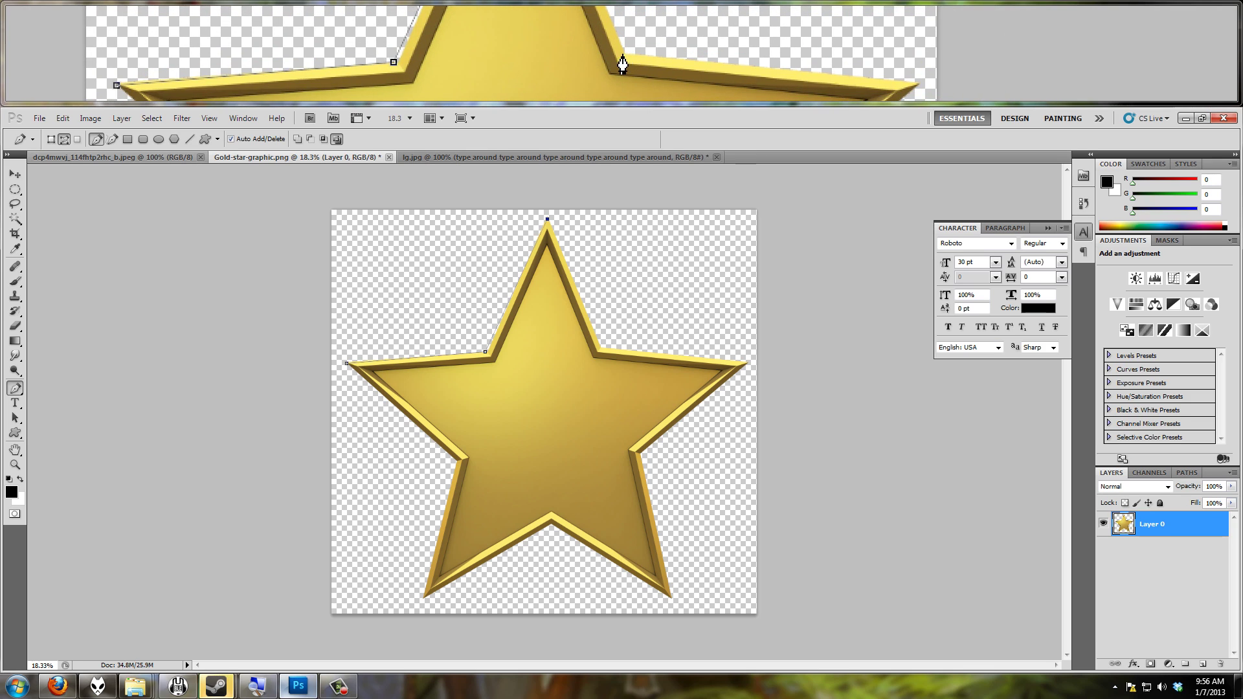
{"action": "left_click", "coordinate": [745, 364]}
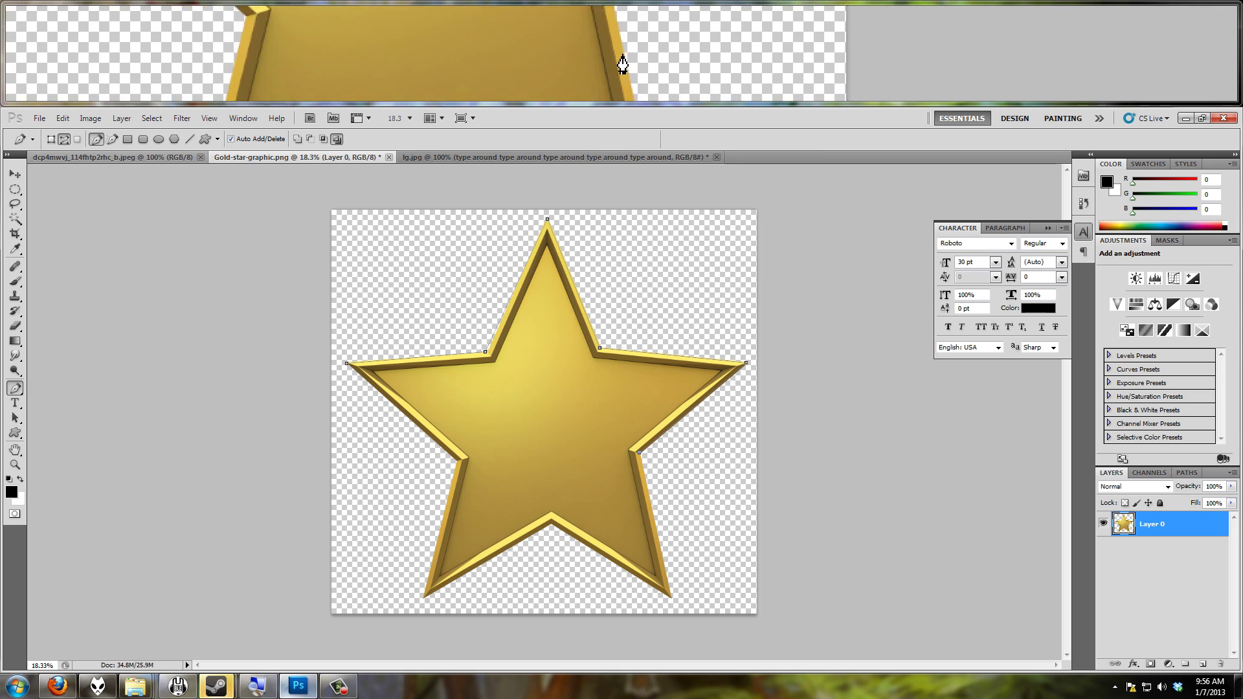
{"action": "left_click", "coordinate": [638, 452]}
{"action": "left_click", "coordinate": [671, 599]}
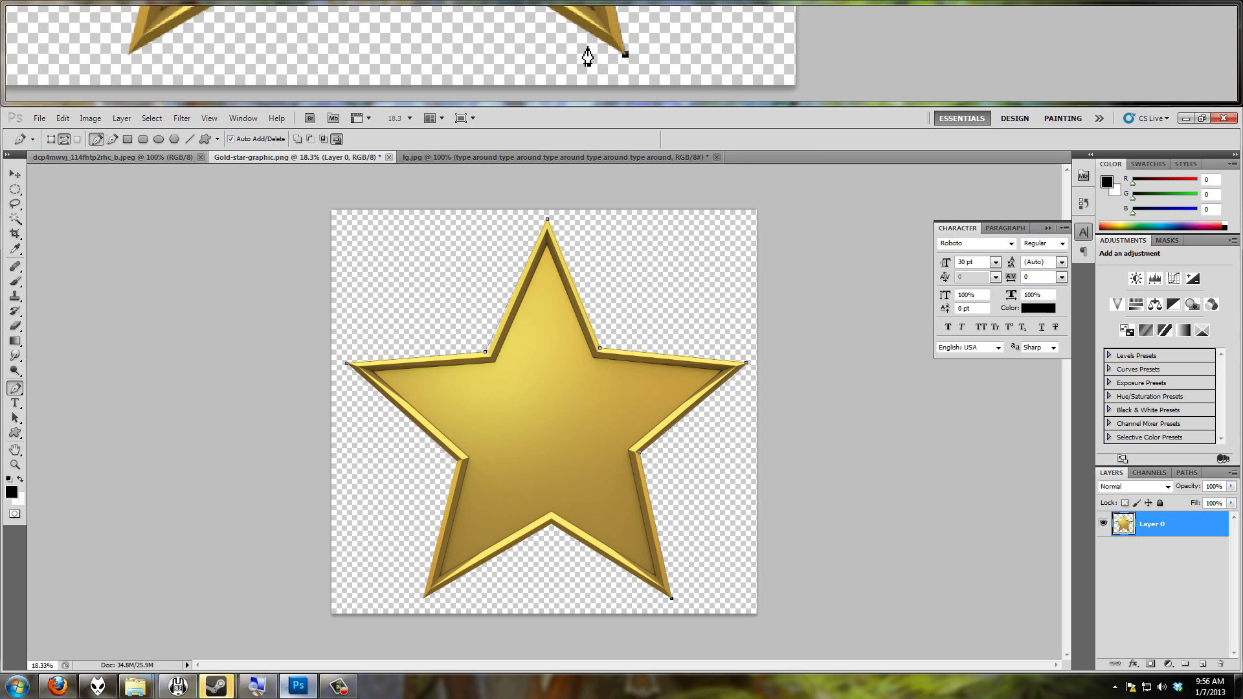
{"action": "left_click", "coordinate": [551, 522]}
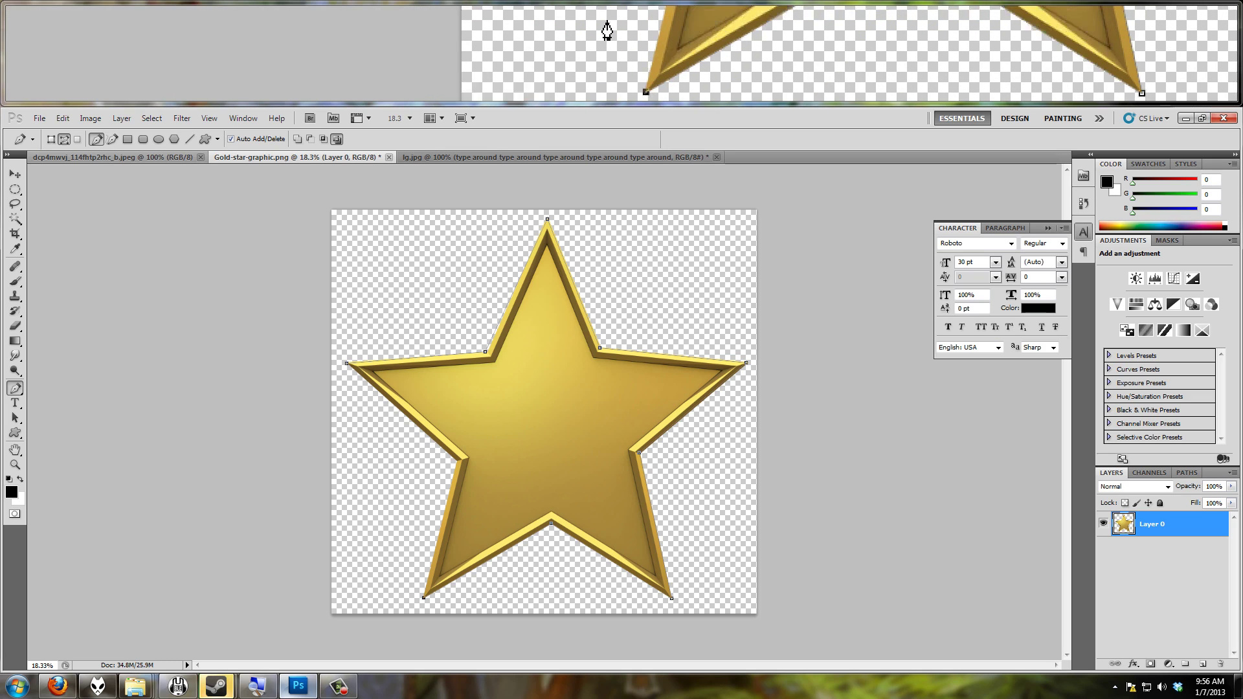
{"action": "left_click", "coordinate": [425, 597]}
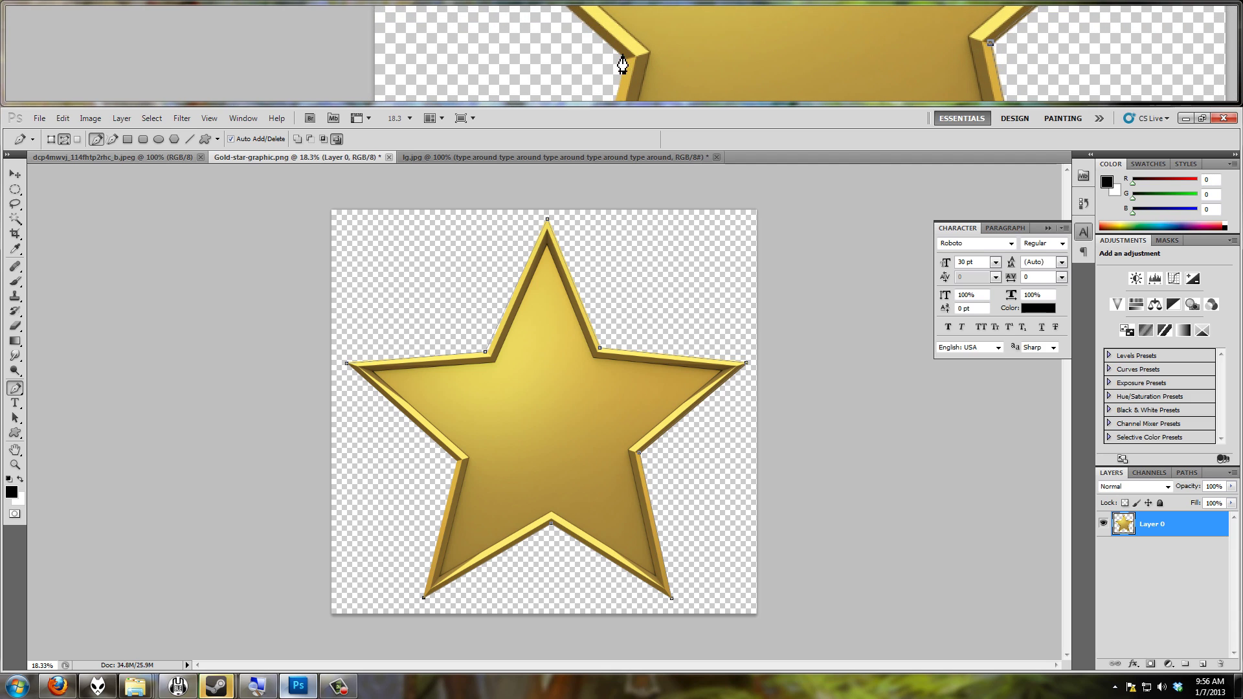
{"action": "left_click", "coordinate": [459, 459]}
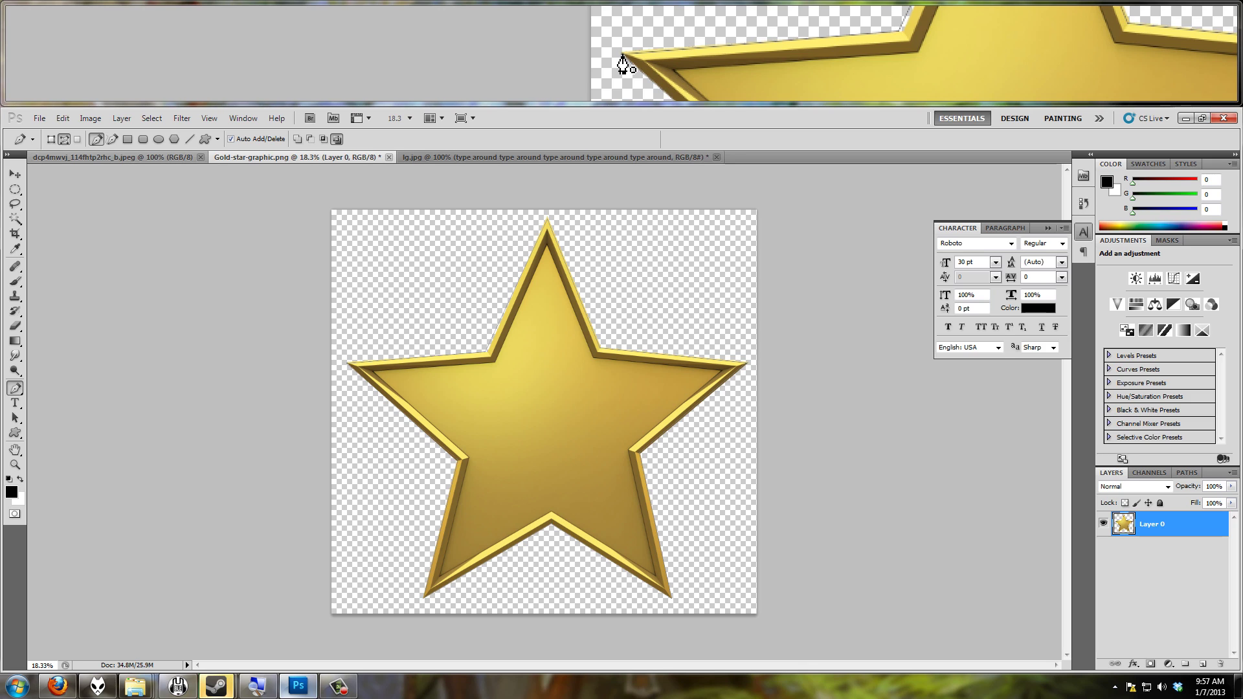
{"action": "left_click", "coordinate": [349, 364]}
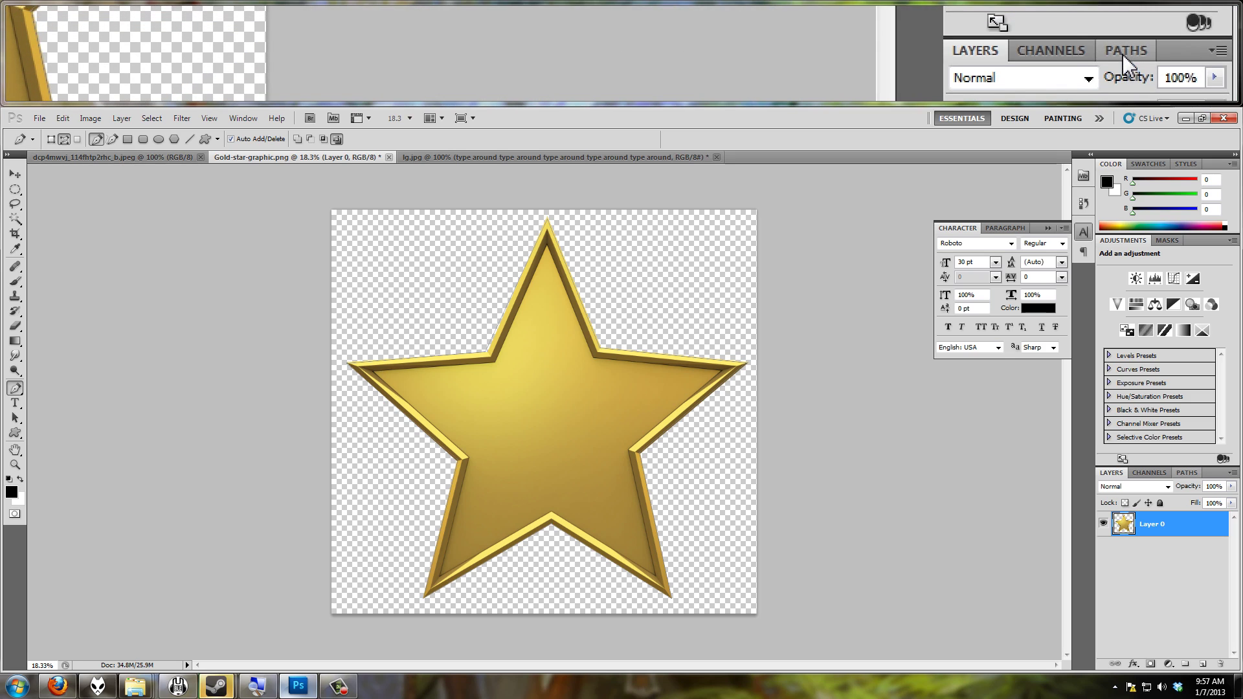
- Save the star work path as Path 1 and return to the Layers panel
{"action": "left_click", "coordinate": [1186, 474]}
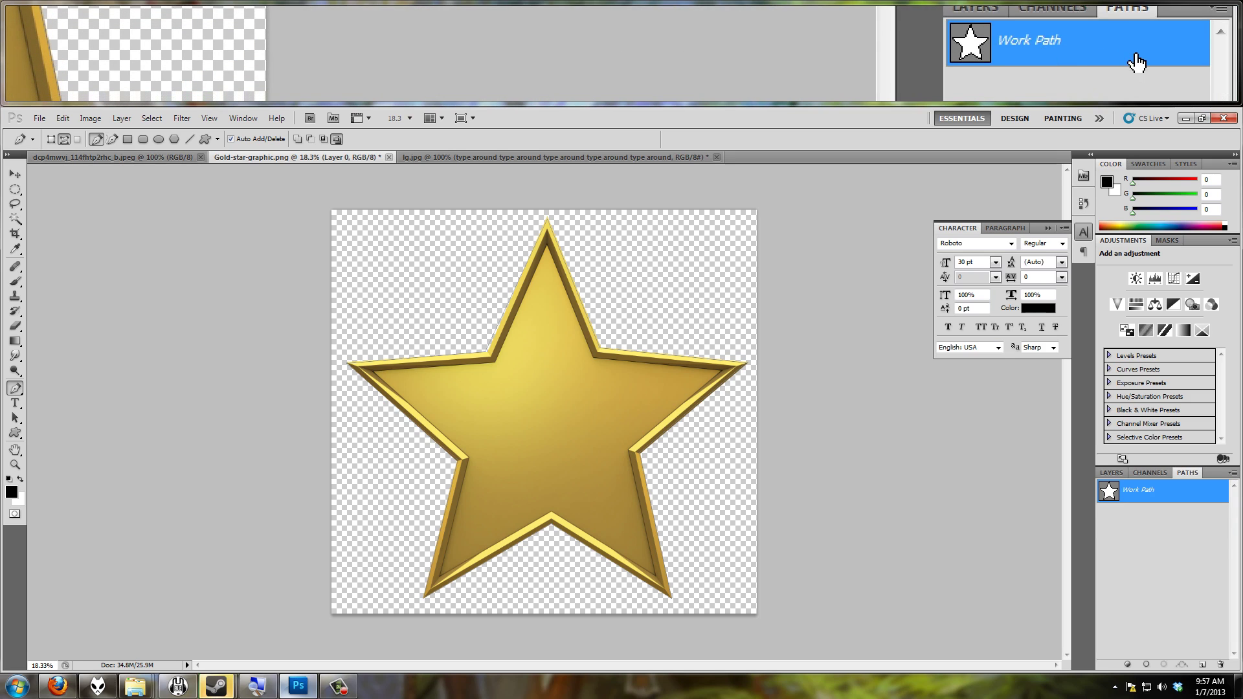
{"action": "double_click", "coordinate": [1192, 496]}
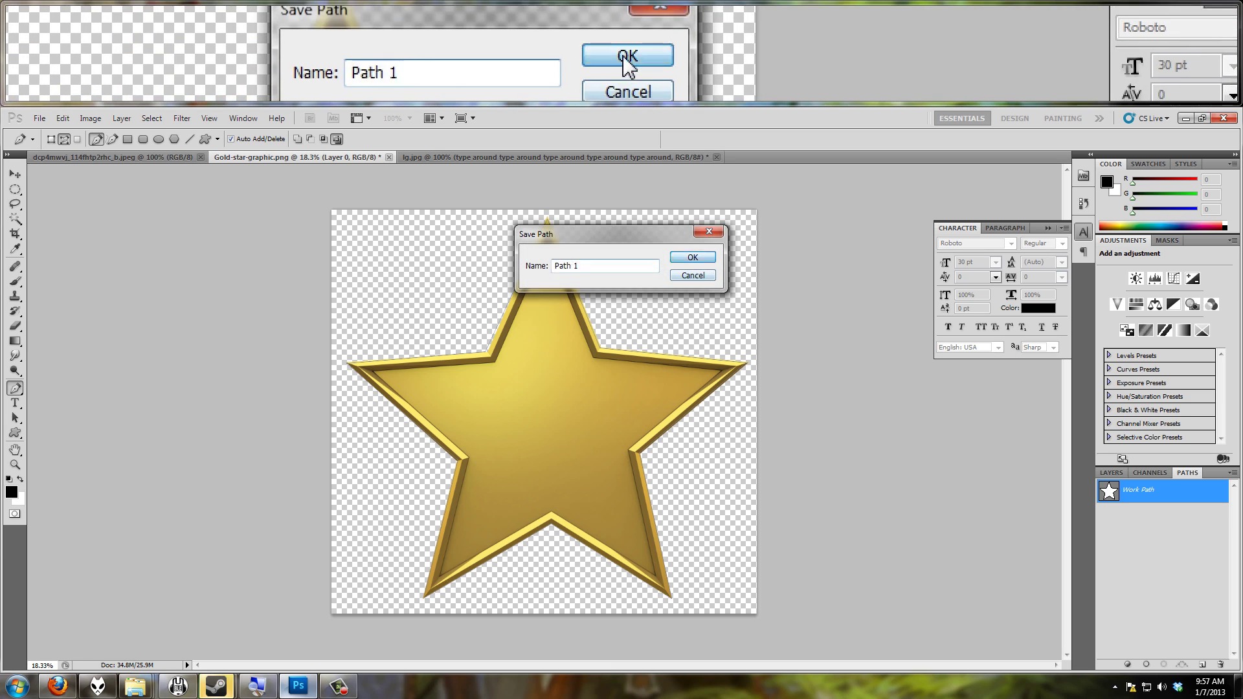
{"action": "left_click", "coordinate": [690, 254]}
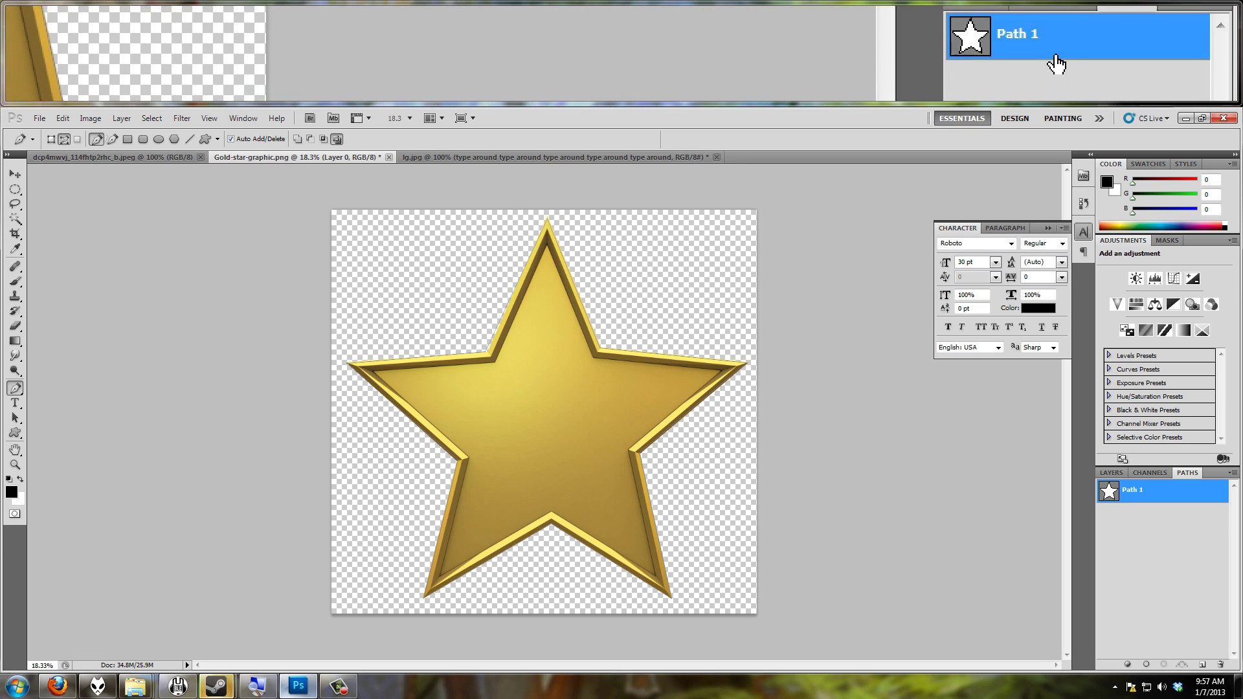
{"action": "left_click", "coordinate": [1111, 473]}
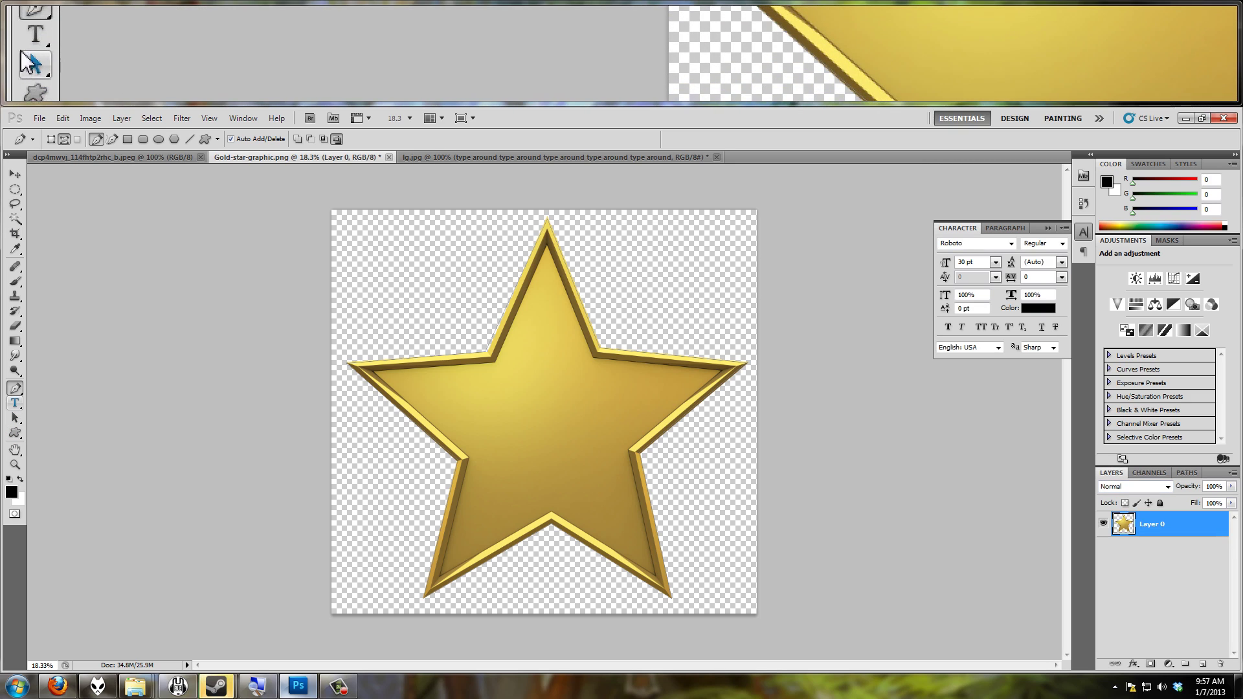
- Start a 10 pt type area inside the star path and fill it with rows of 'f'
{"action": "left_click", "coordinate": [15, 403]}
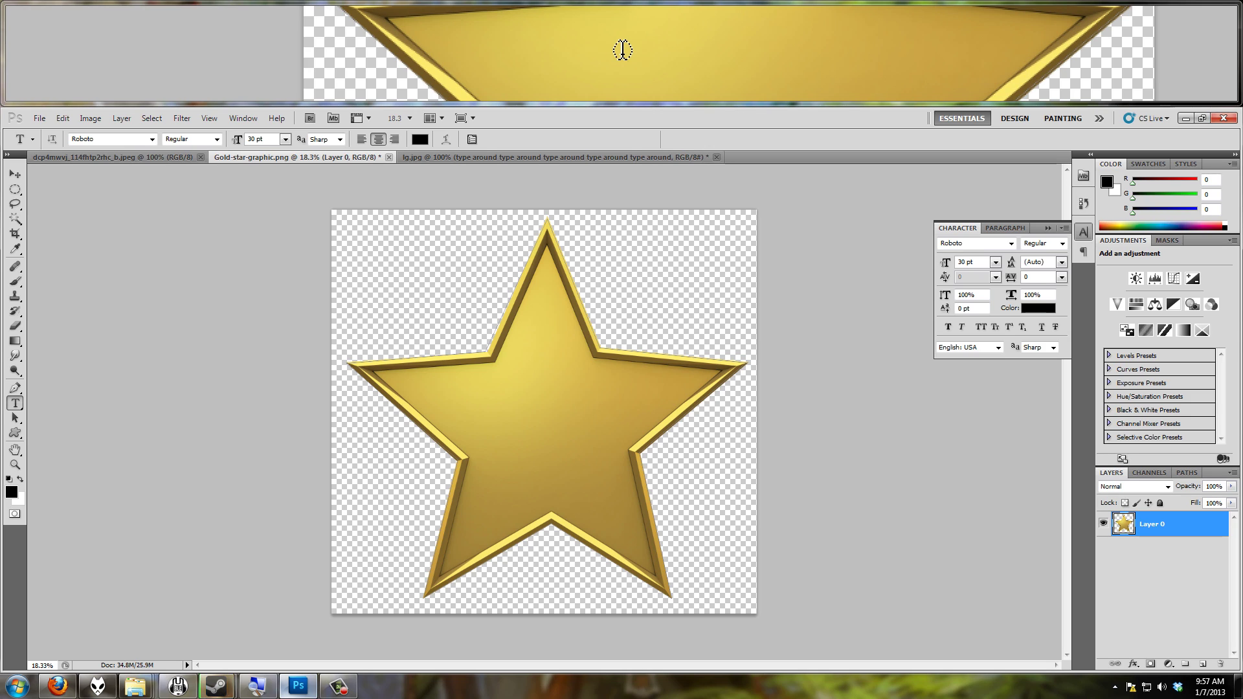
{"action": "left_click", "coordinate": [491, 387]}
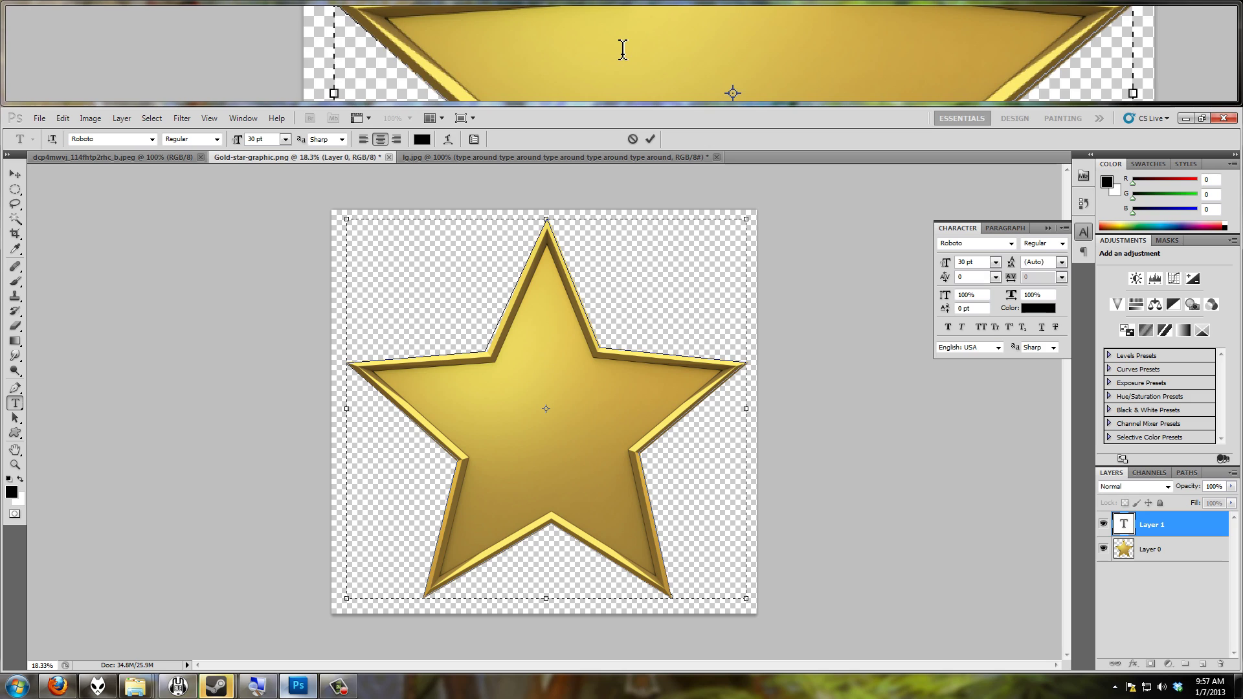
{"action": "left_click", "coordinate": [285, 139]}
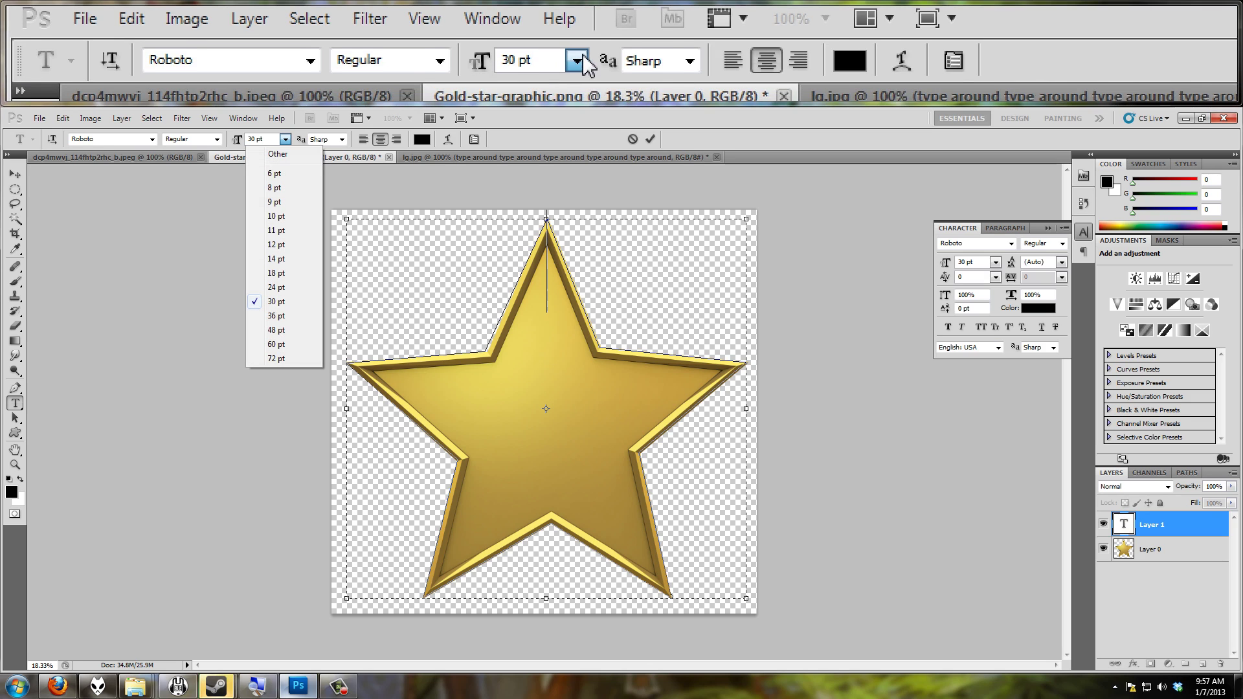
{"action": "left_click", "coordinate": [288, 215]}
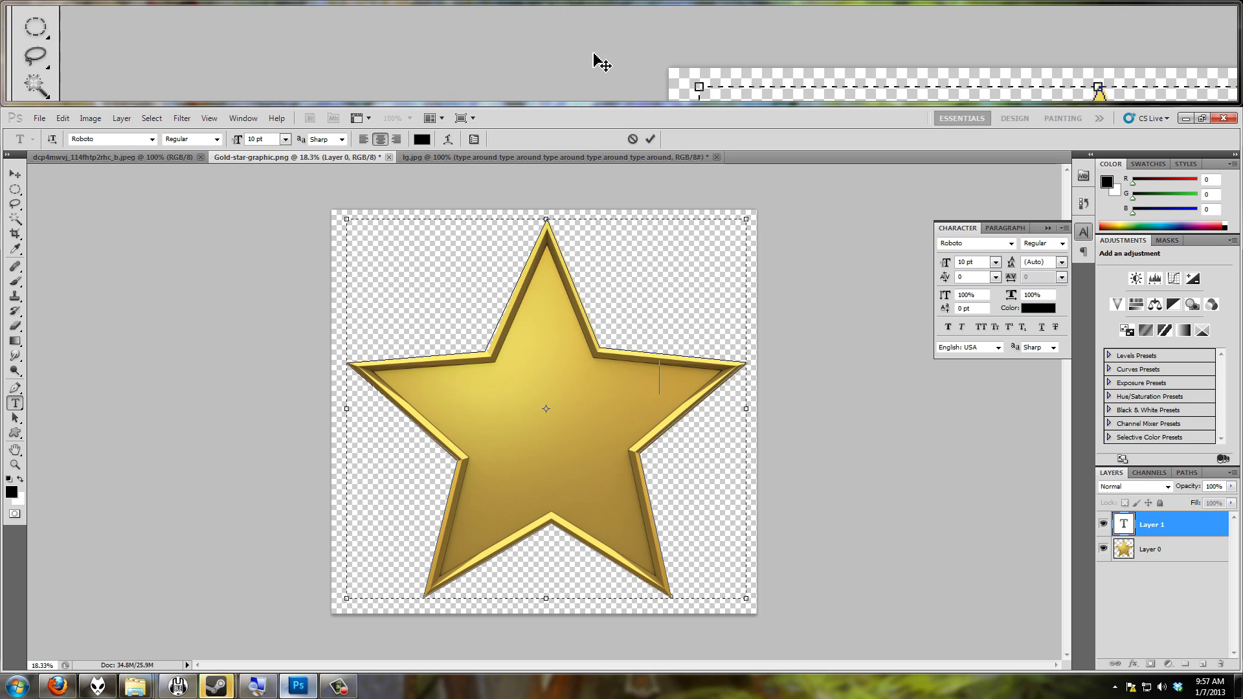
{"action": "type", "text": "ffffffffffffffffffffffffffffffffffffffffffff"}
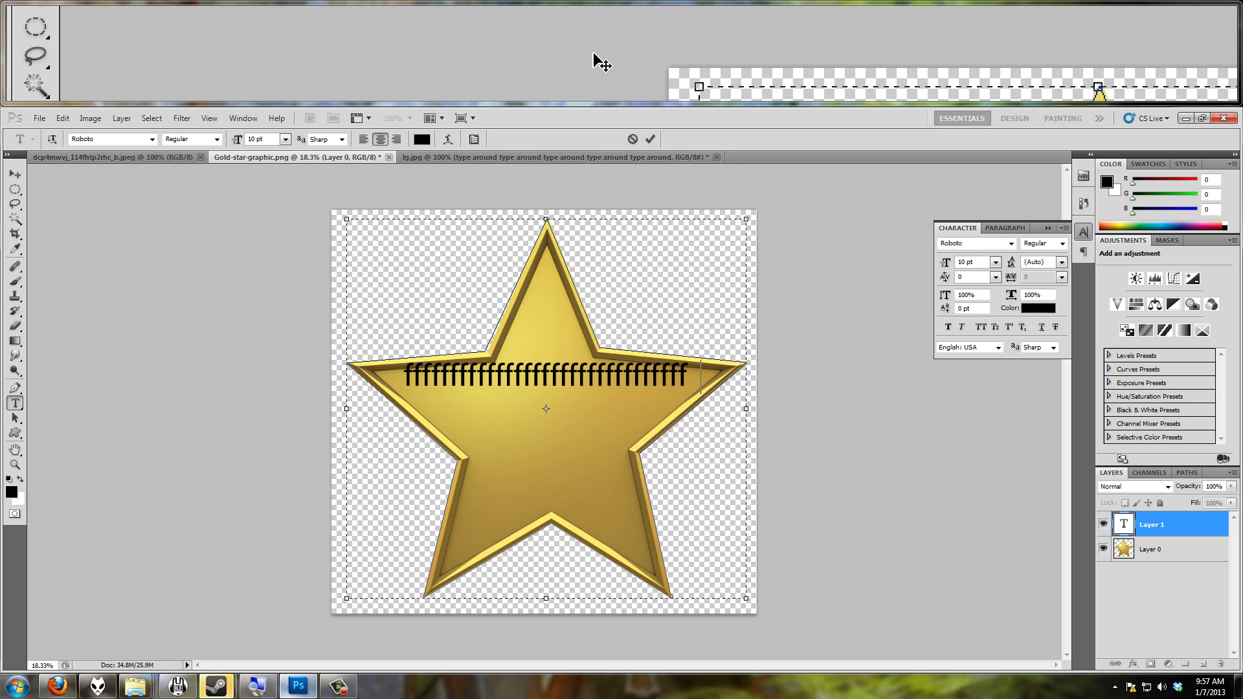
{"action": "type", "text": "ffffffff"}
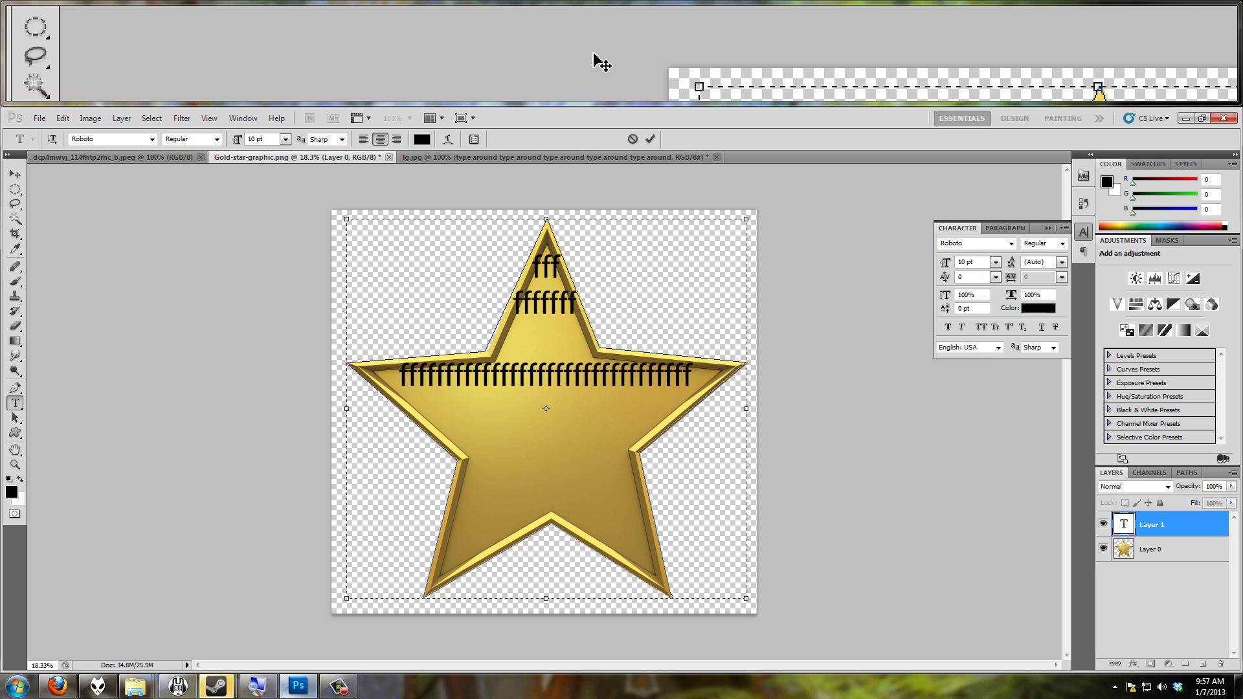
{"action": "type", "text": "fffff"}
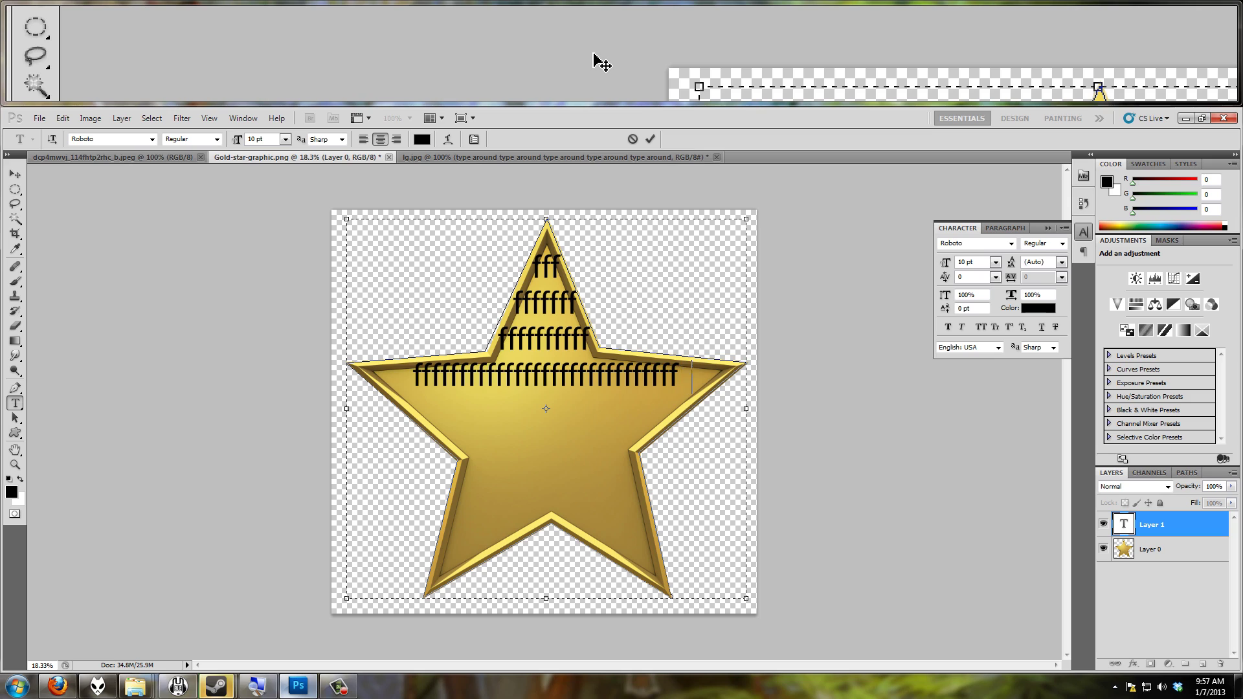
{"action": "type", "text": "fffffffff"}
{"action": "key", "text": "Return"}
{"action": "type", "text": "ff"}
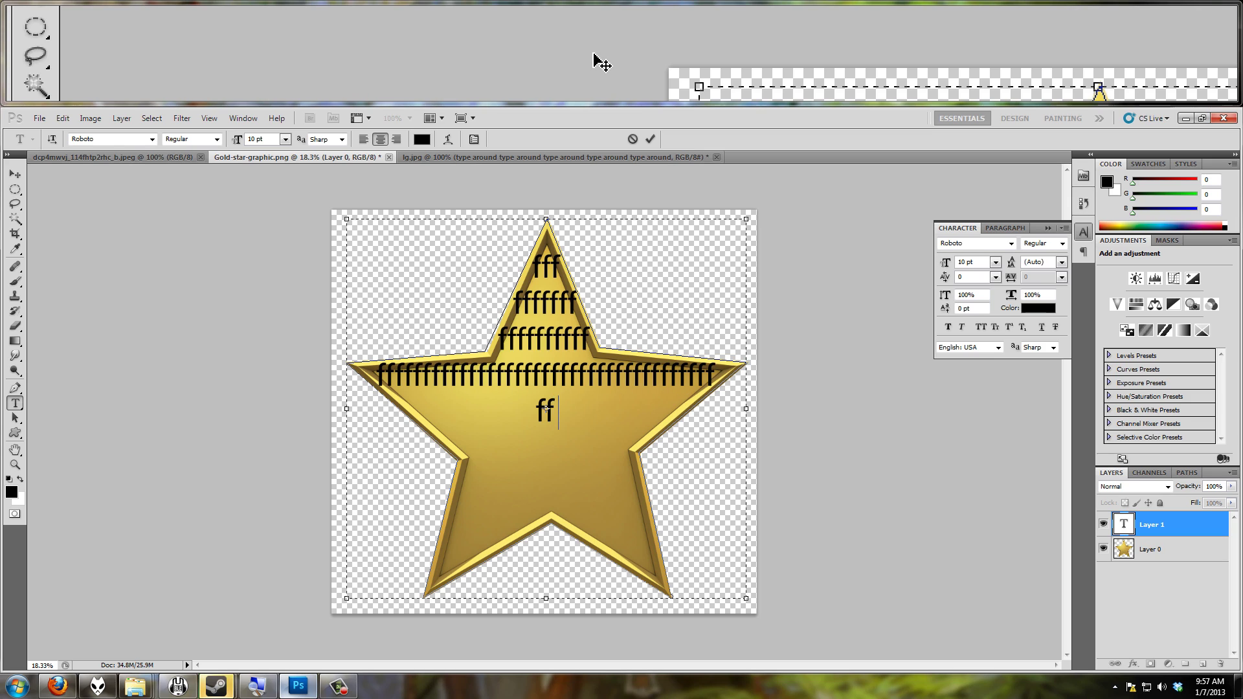
{"action": "type", "text": "ffffffff"}
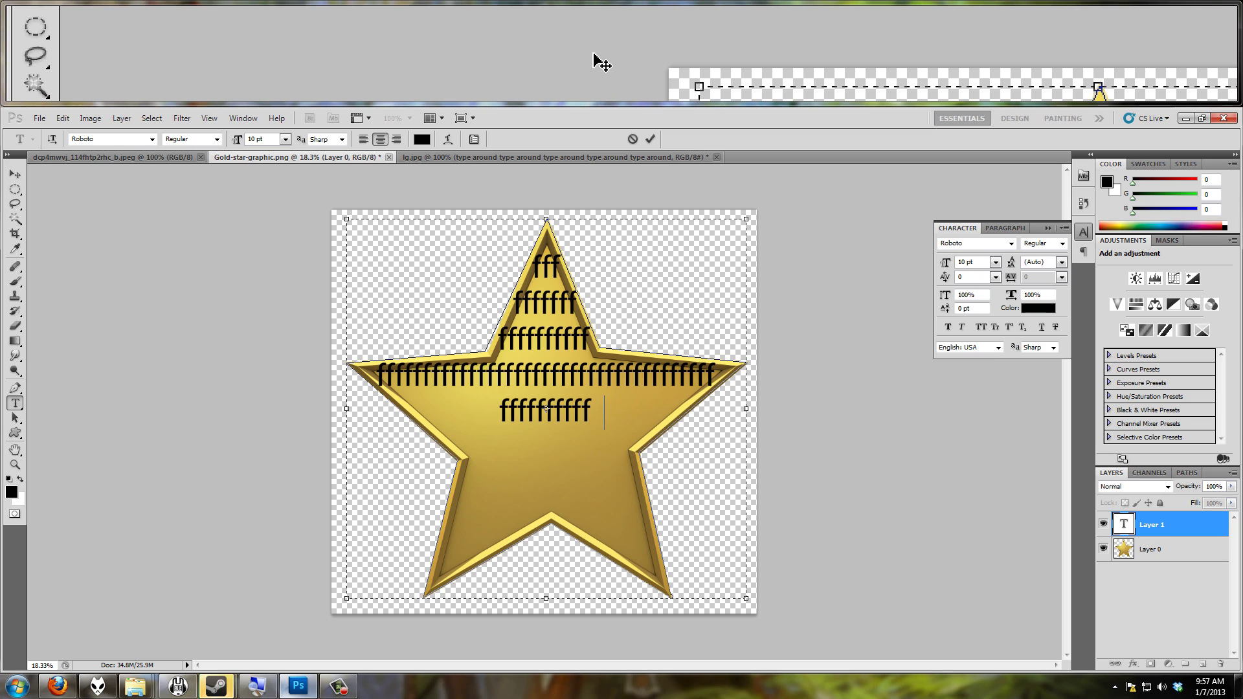
{"action": "type", "text": "ffffffff"}
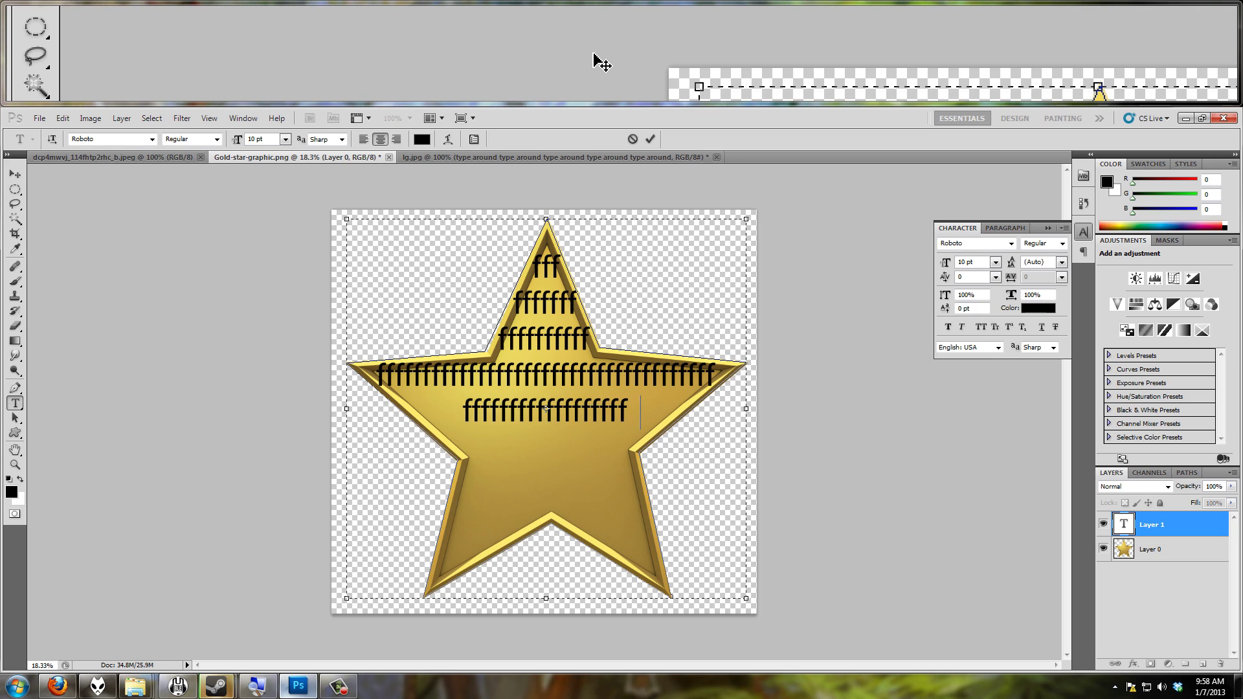
{"action": "type", "text": "fffff"}
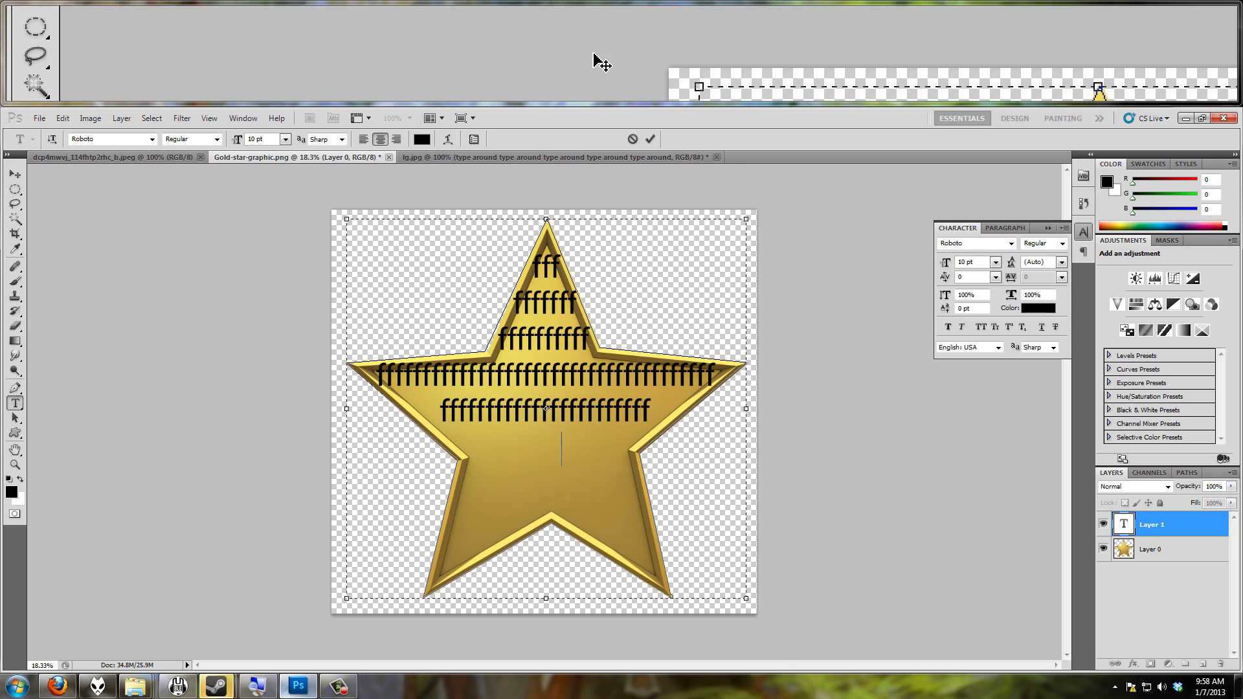
{"action": "type", "text": "ffffffffff"}
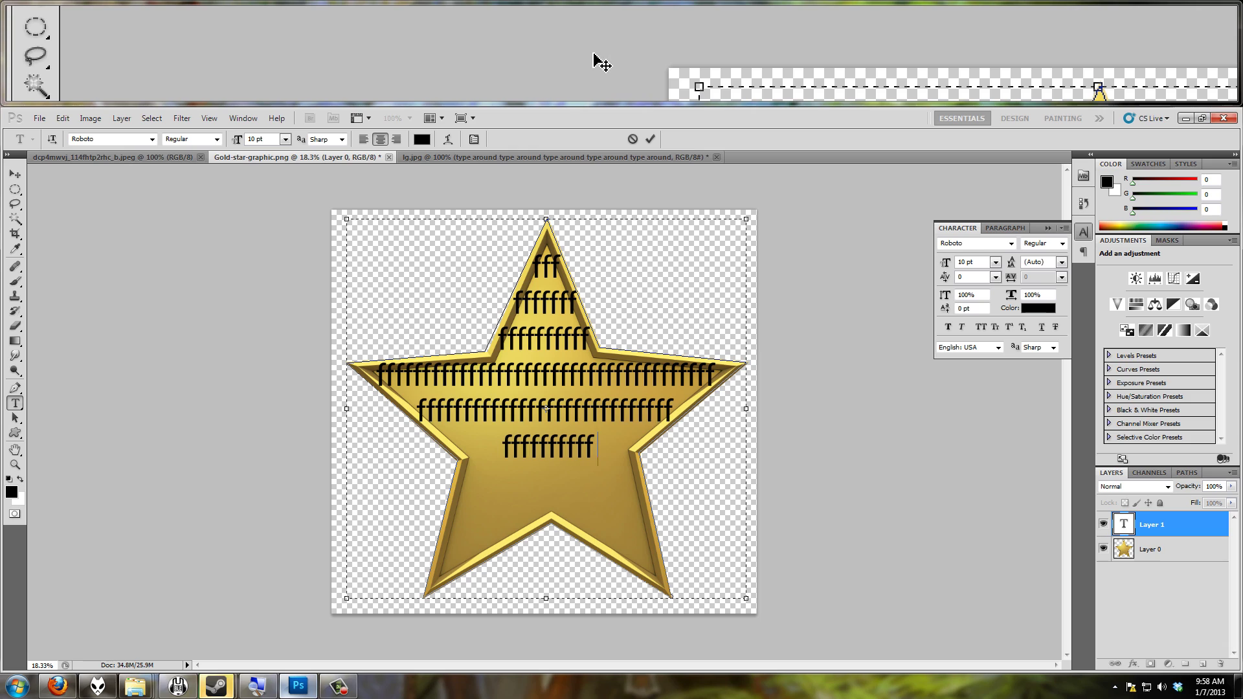
{"action": "type", "text": "fffff"}
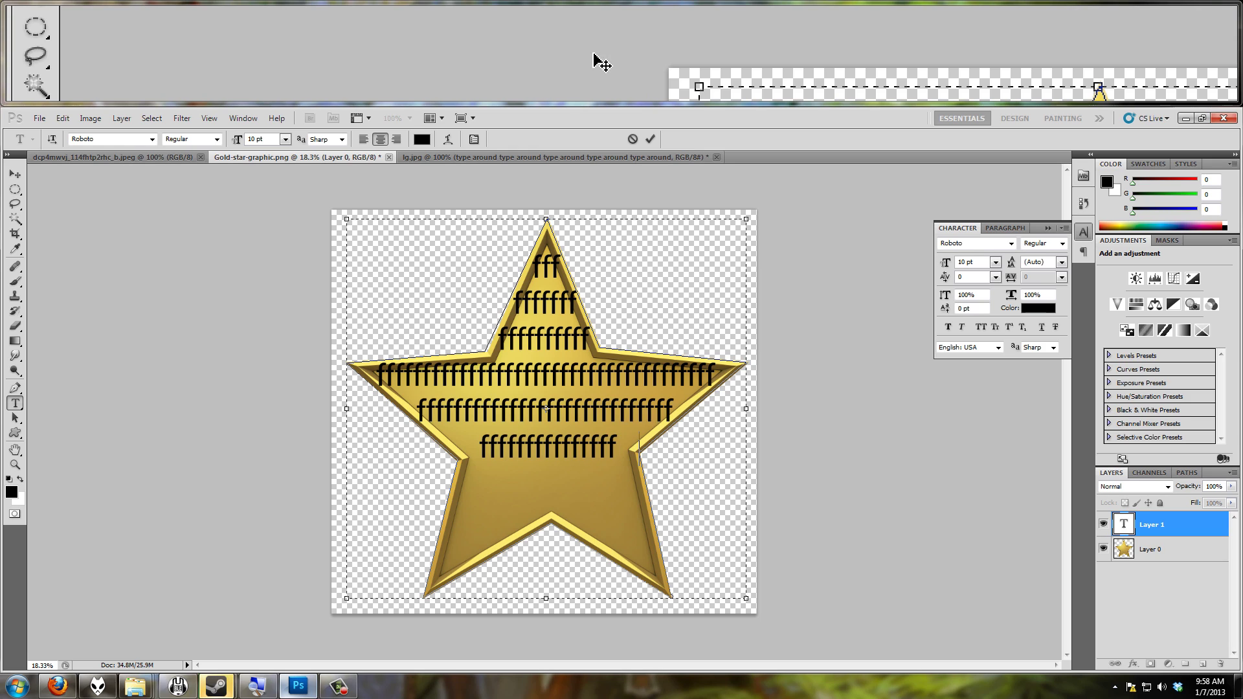
{"action": "type", "text": "fffffffffffffffff"}
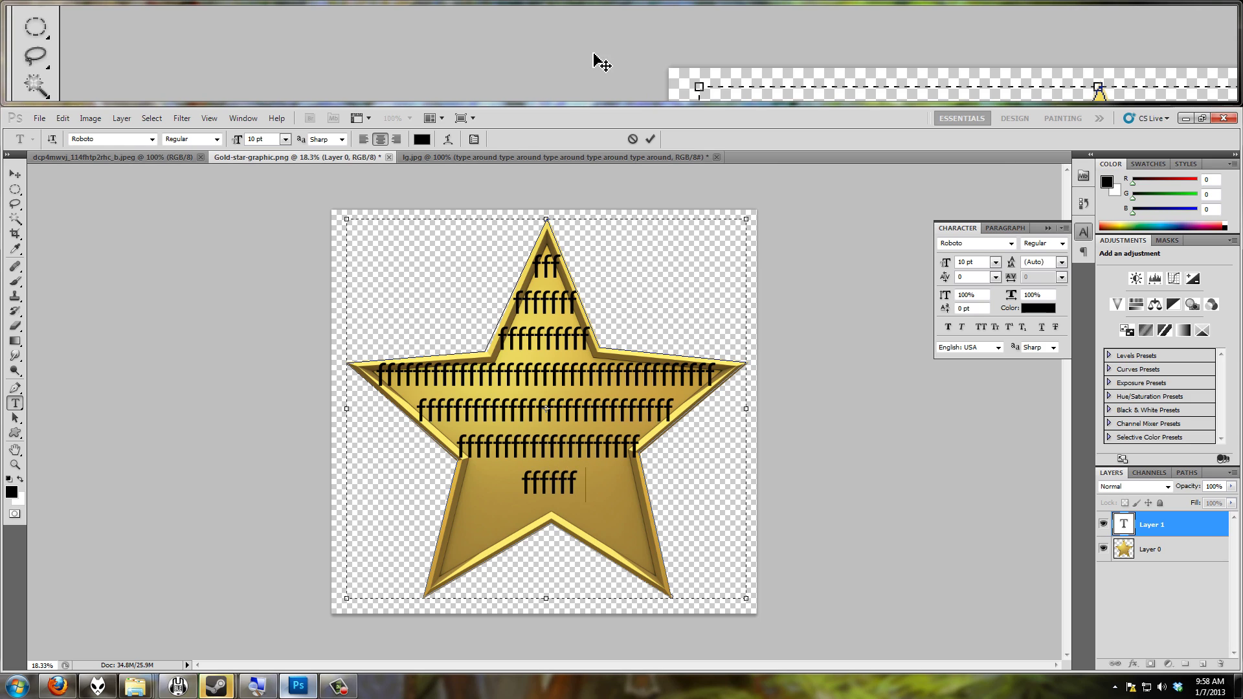
{"action": "type", "text": "ffffffffff"}
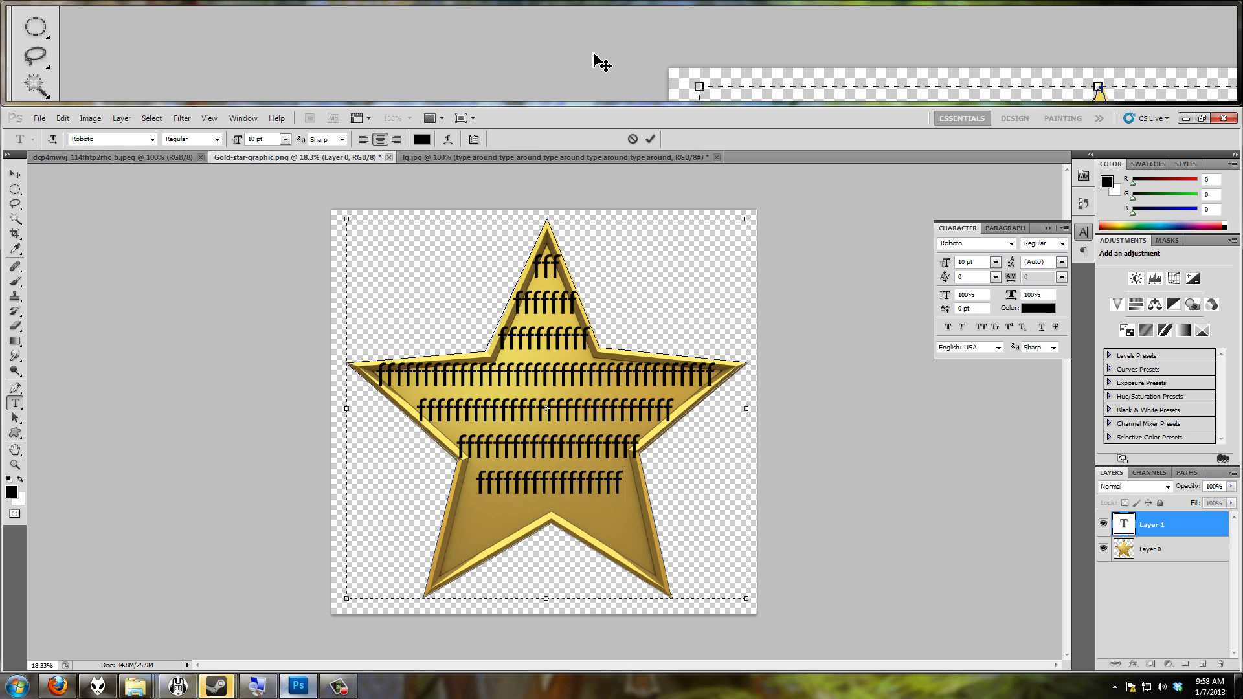
{"action": "type", "text": "f"}
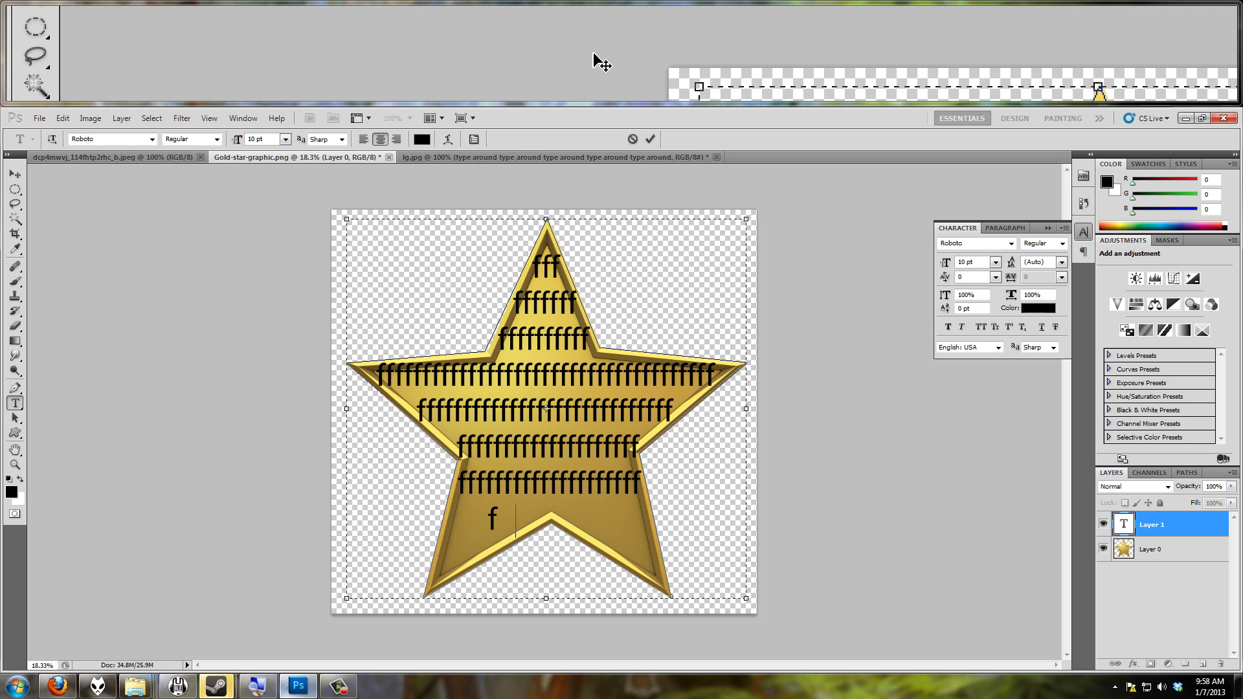
{"action": "type", "text": "ffffffff"}
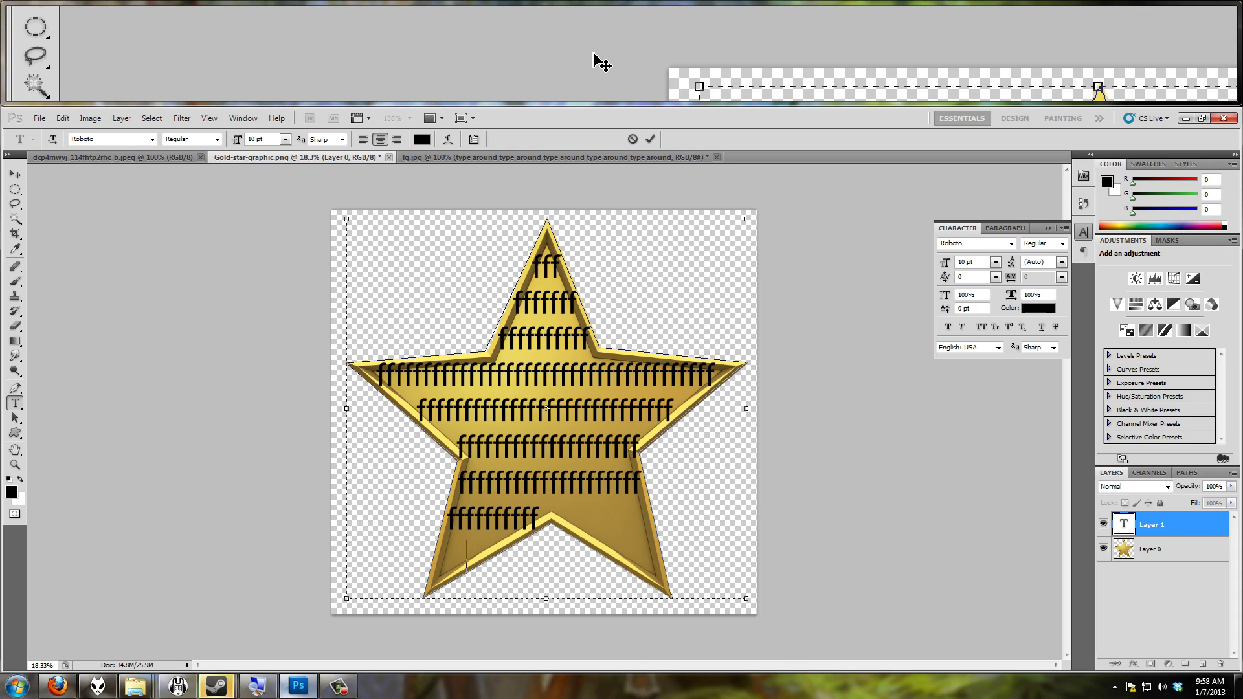
{"action": "type", "text": "fffffffffffffffff"}
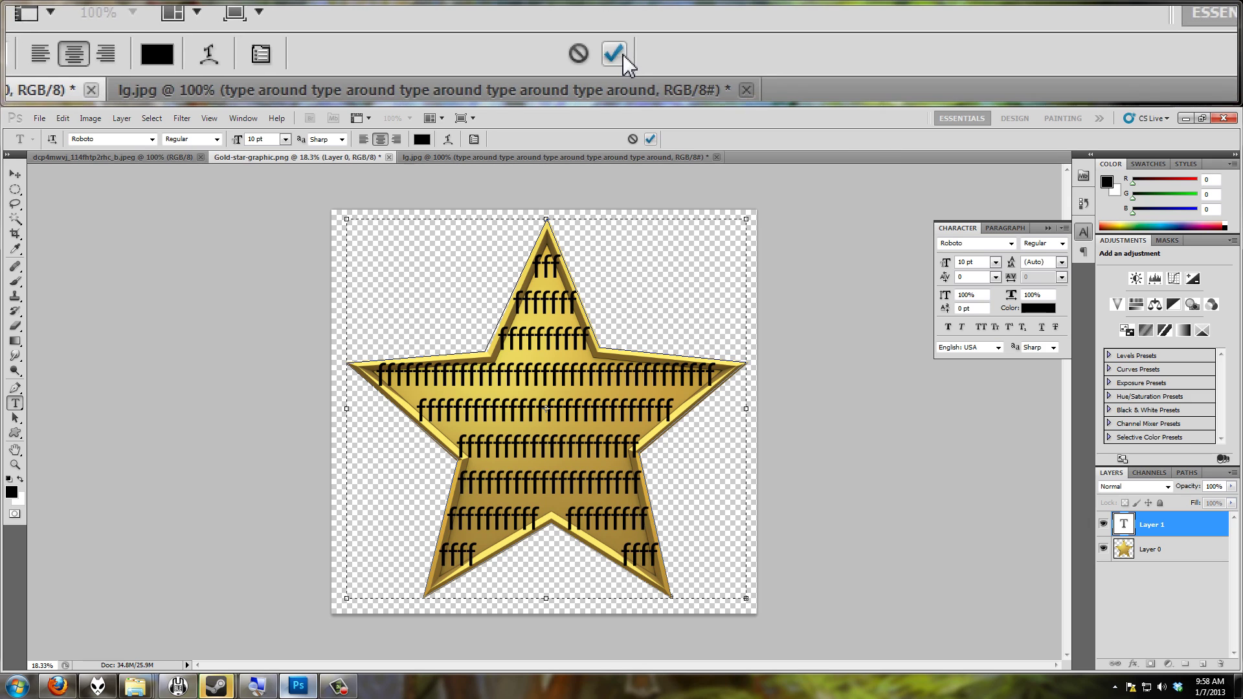
- Commit the star-shaped 'f' text and hide Layer 0's gold star
{"action": "left_click", "coordinate": [650, 139]}
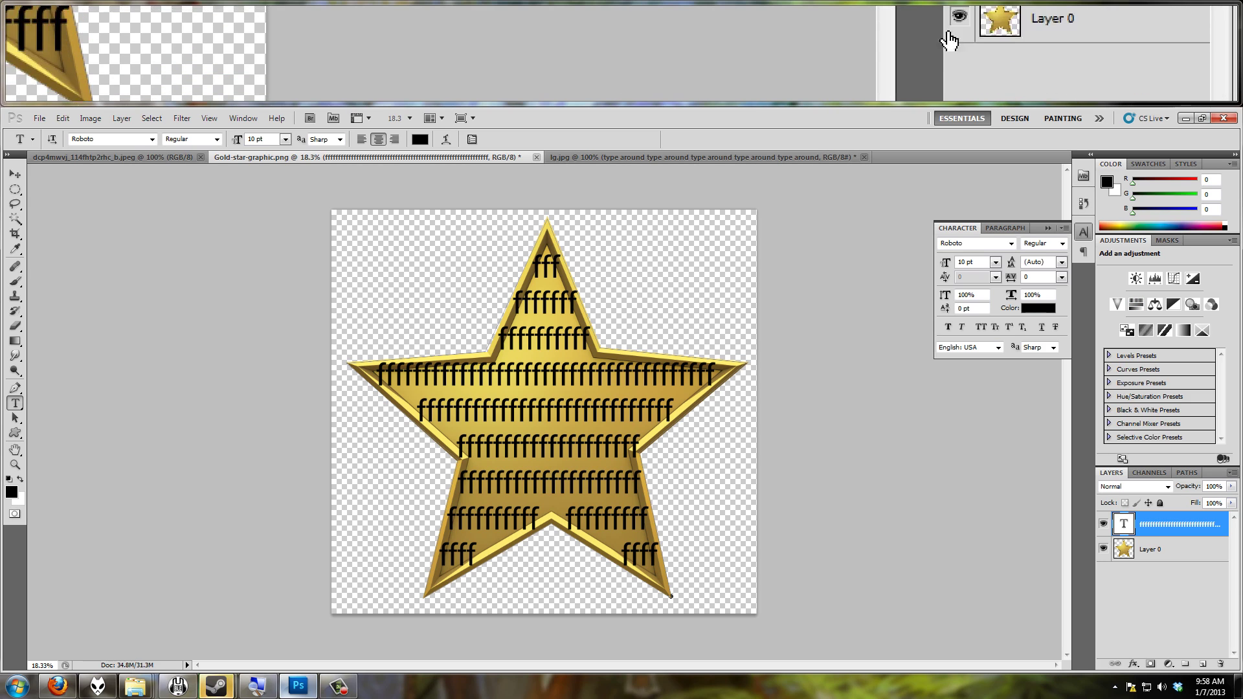
{"action": "left_click", "coordinate": [1103, 549]}
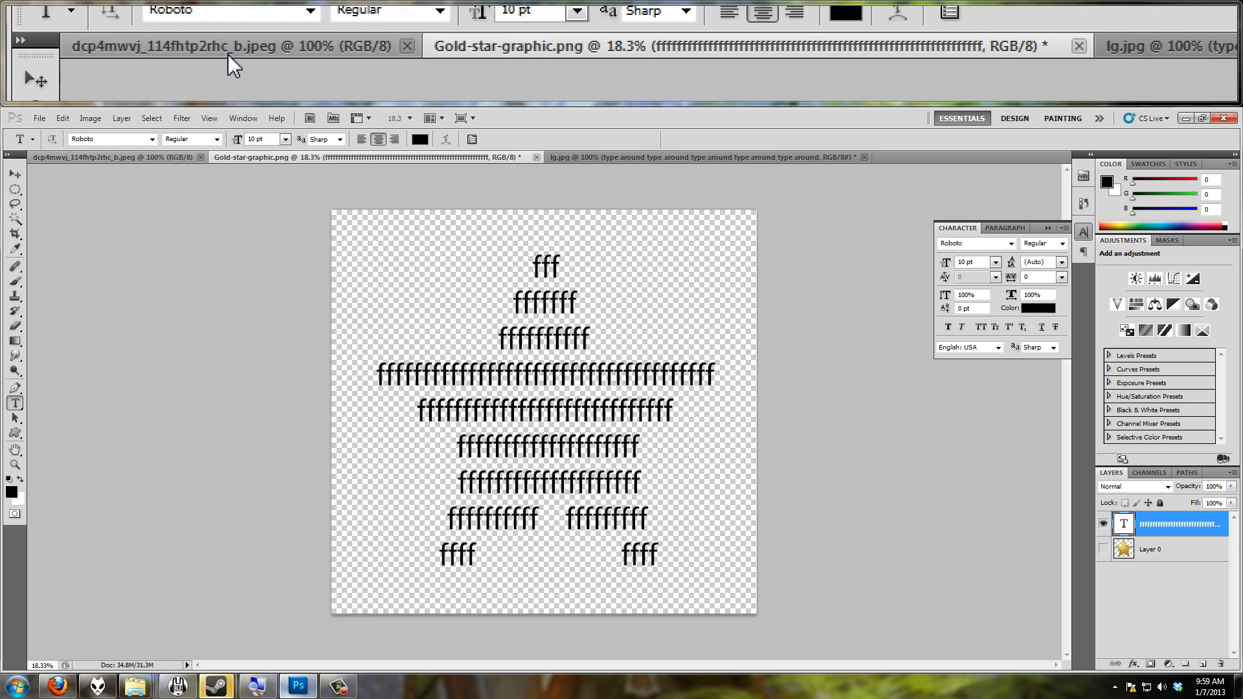
- In the flourish document, set Image Size width to 2000 pixels, giving 2000 × 1509
{"action": "left_click", "coordinate": [111, 158]}
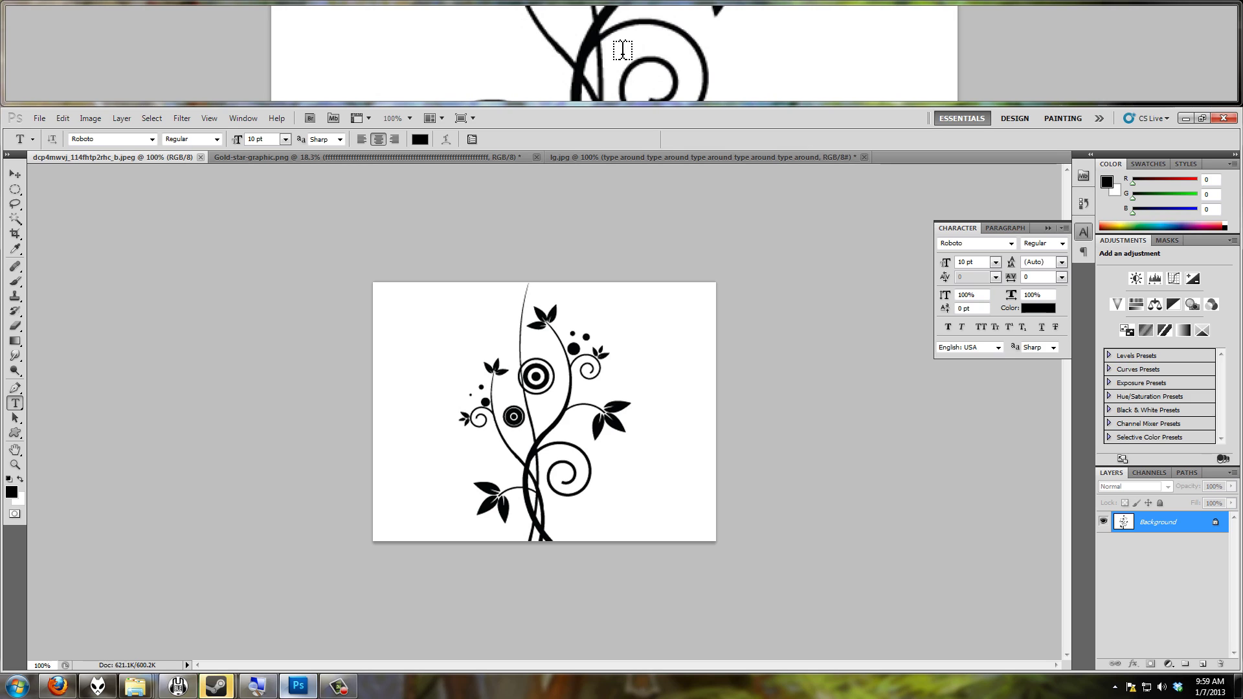
{"action": "scroll", "coordinate": [558, 467], "scroll_direction": "up", "scroll_amount": 3}
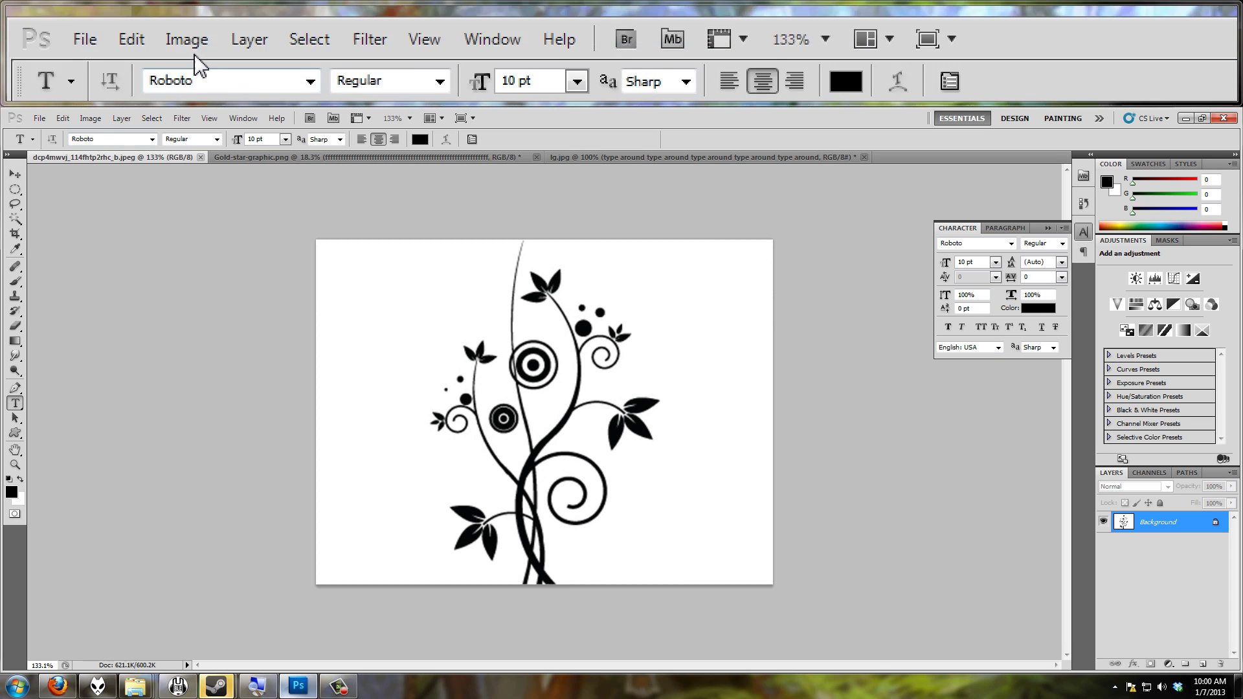
{"action": "left_click", "coordinate": [90, 118]}
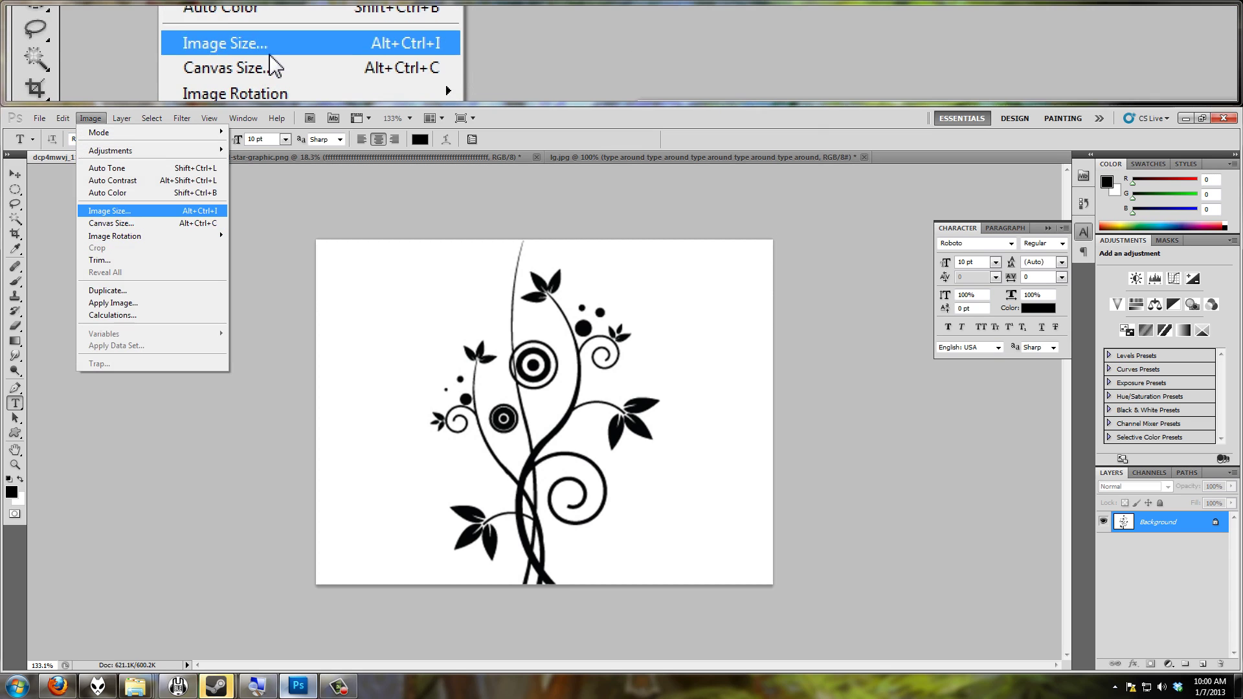
{"action": "left_click", "coordinate": [109, 211]}
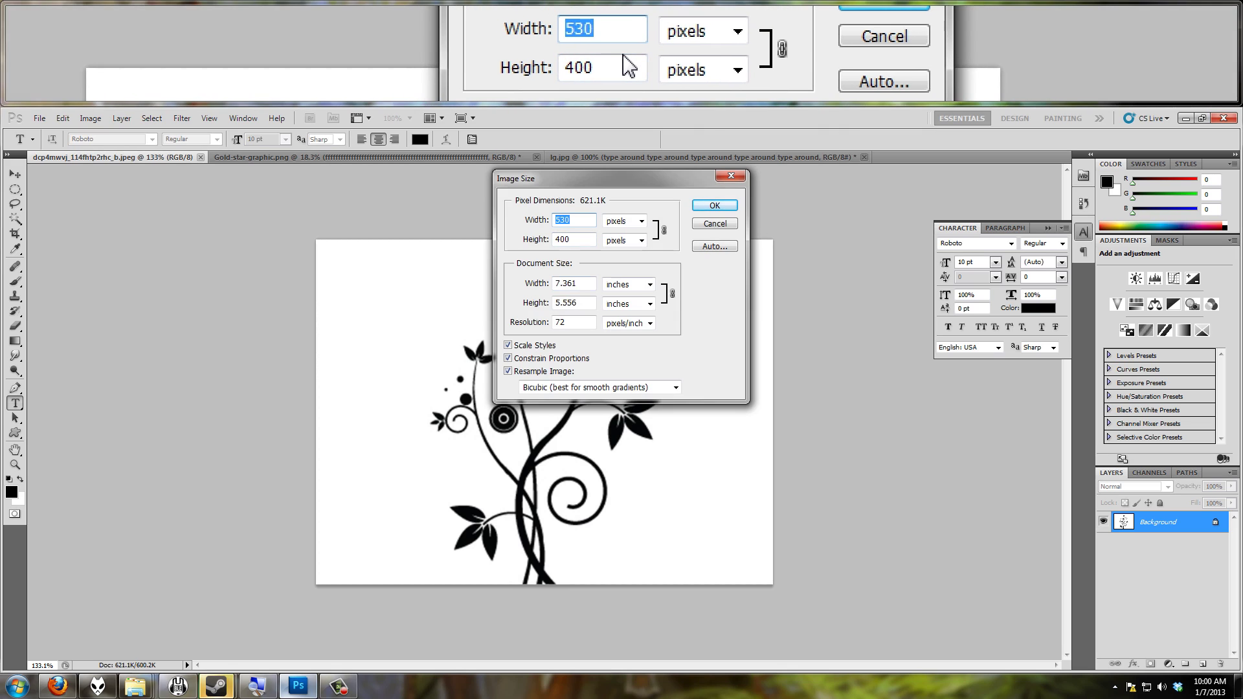
{"action": "type", "text": "2000"}
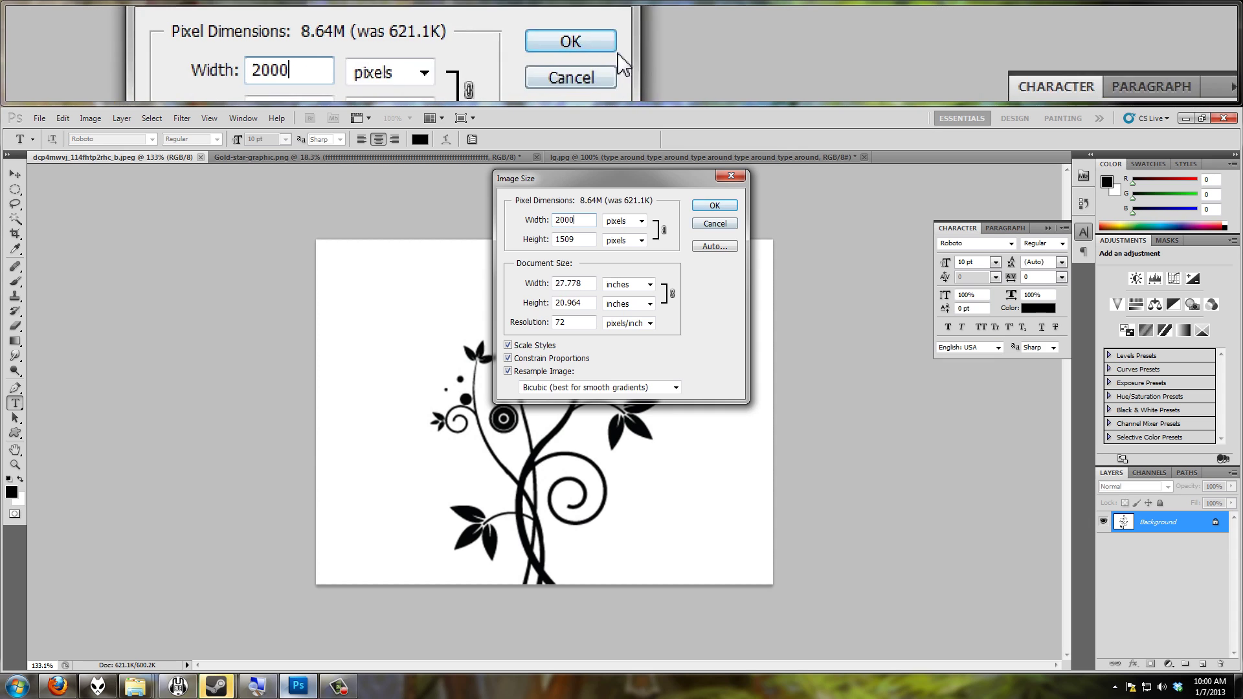
{"action": "left_click", "coordinate": [715, 206]}
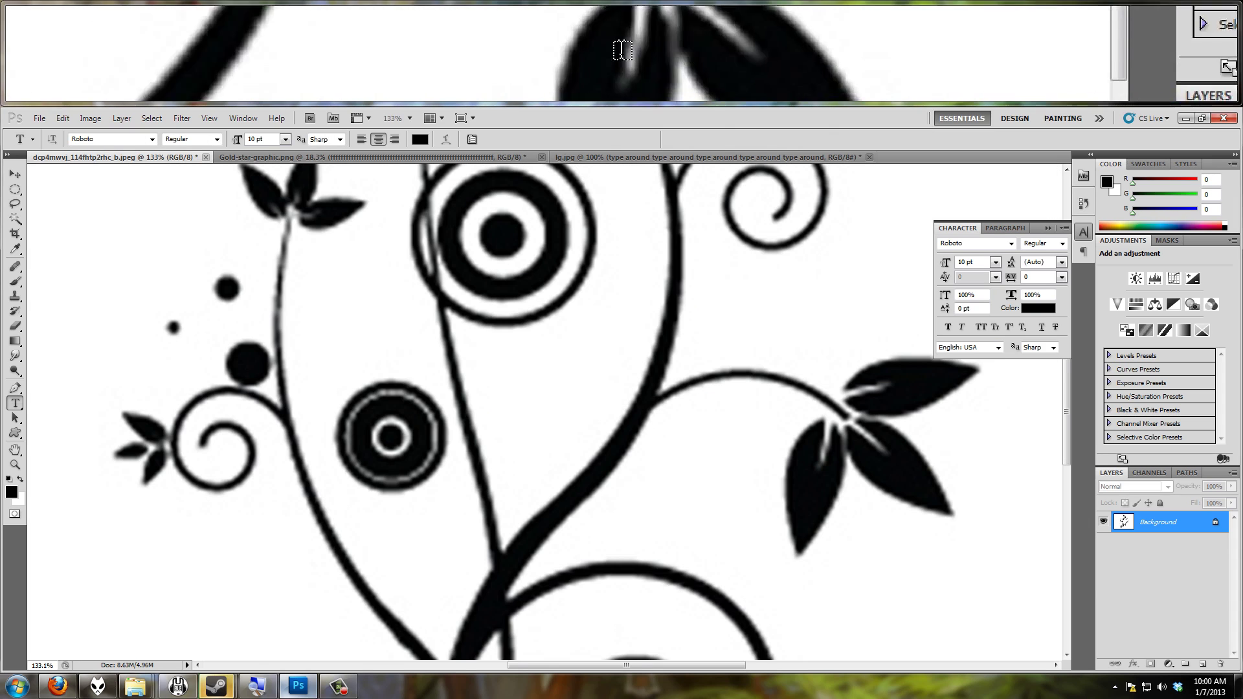
{"action": "scroll", "coordinate": [818, 450], "scroll_direction": "down", "scroll_amount": 5}
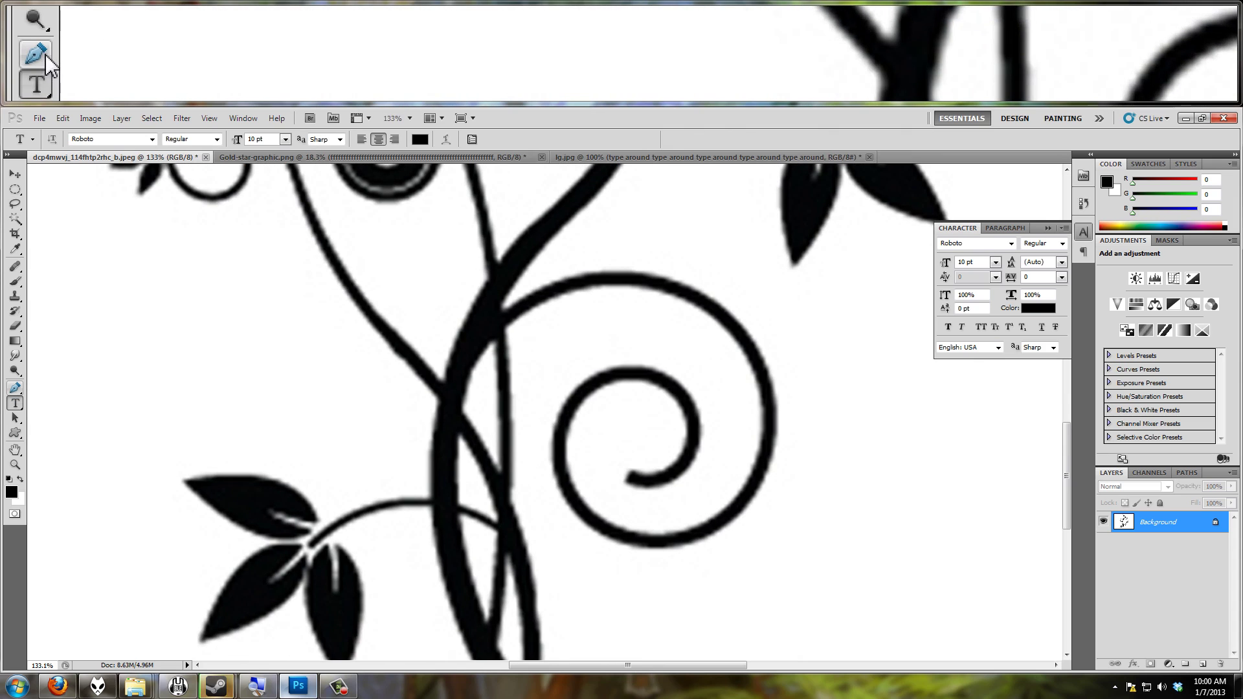
- With the Pen tool, place anchors from the curl's top, around its lower edge, to the spiral's inner tip
{"action": "left_click", "coordinate": [16, 388]}
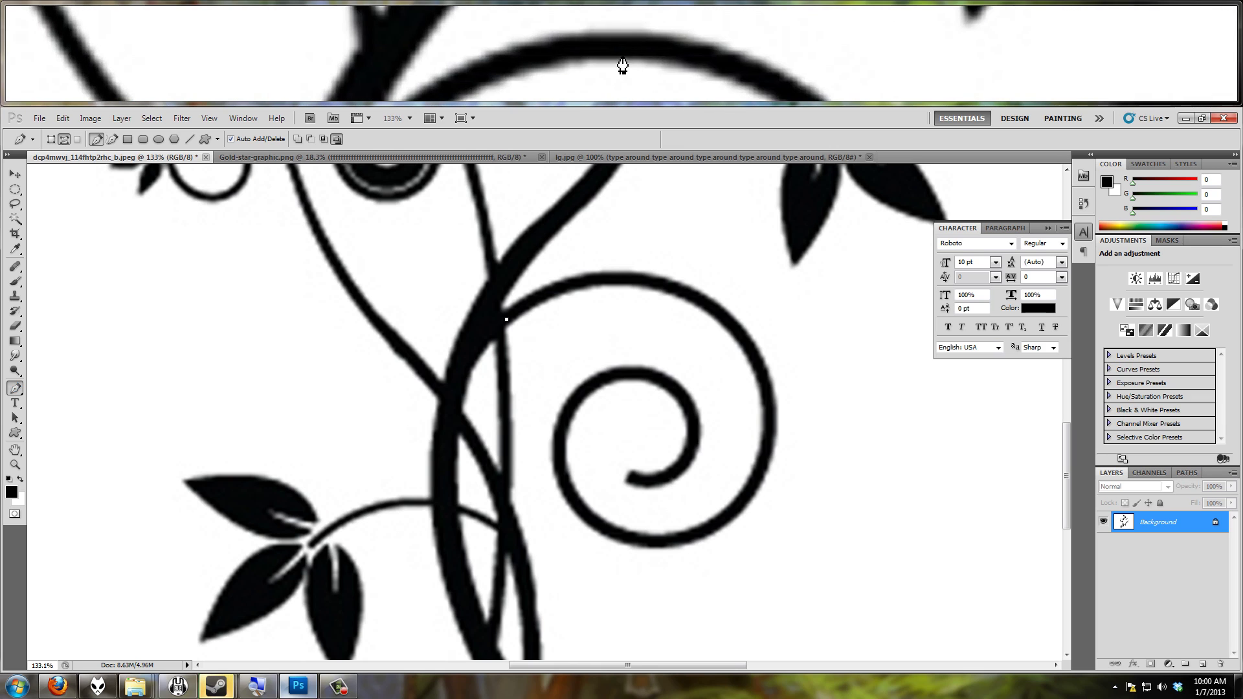
{"action": "left_click", "coordinate": [713, 305]}
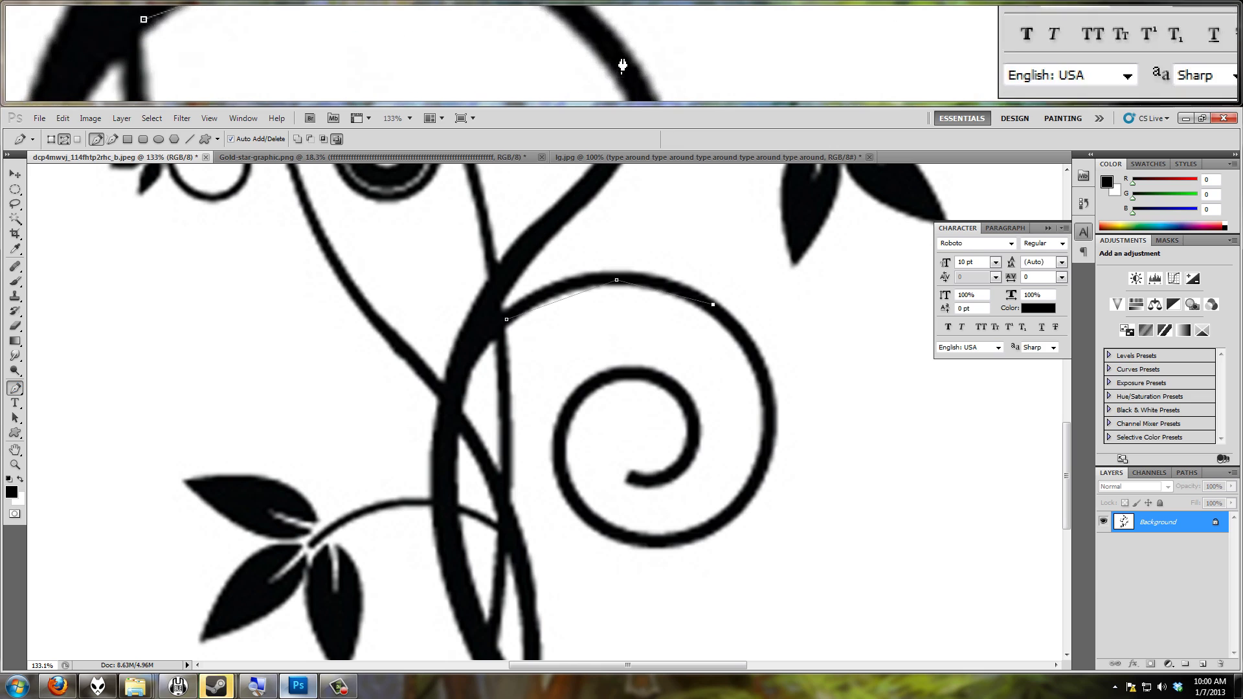
{"action": "left_click", "coordinate": [756, 358]}
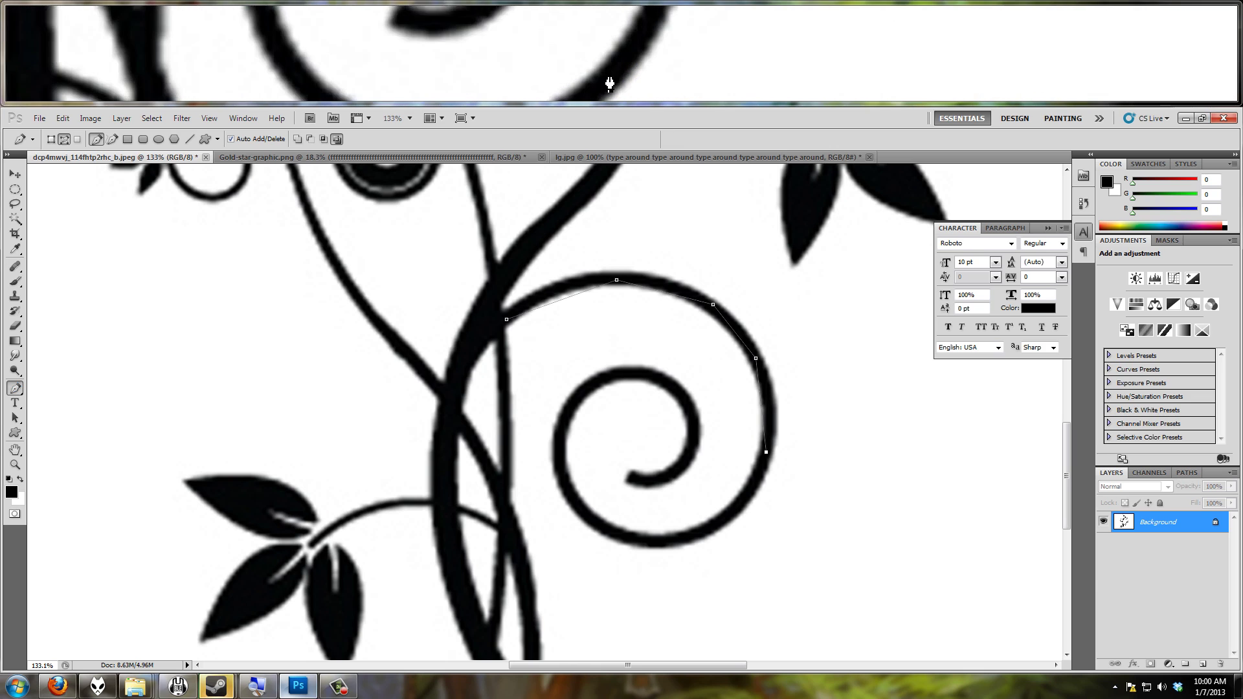
{"action": "left_click", "coordinate": [730, 513]}
{"action": "left_click", "coordinate": [654, 541]}
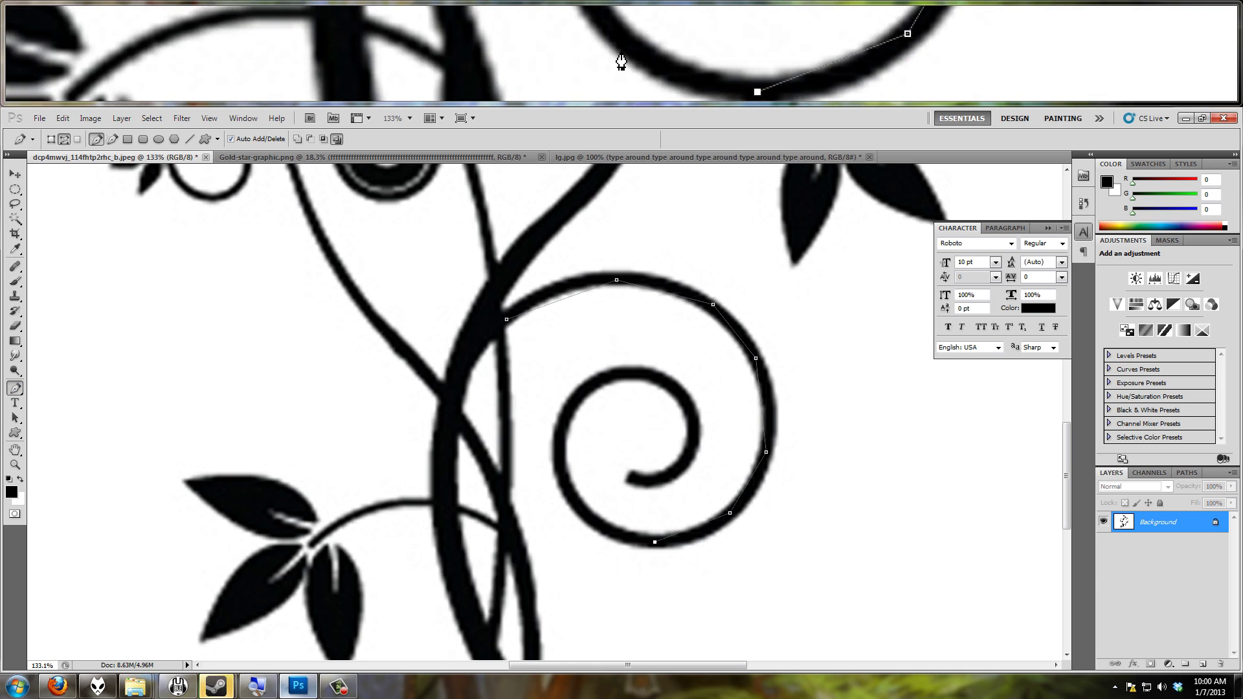
{"action": "left_click", "coordinate": [587, 519]}
{"action": "left_click", "coordinate": [562, 471]}
{"action": "left_click", "coordinate": [570, 402]}
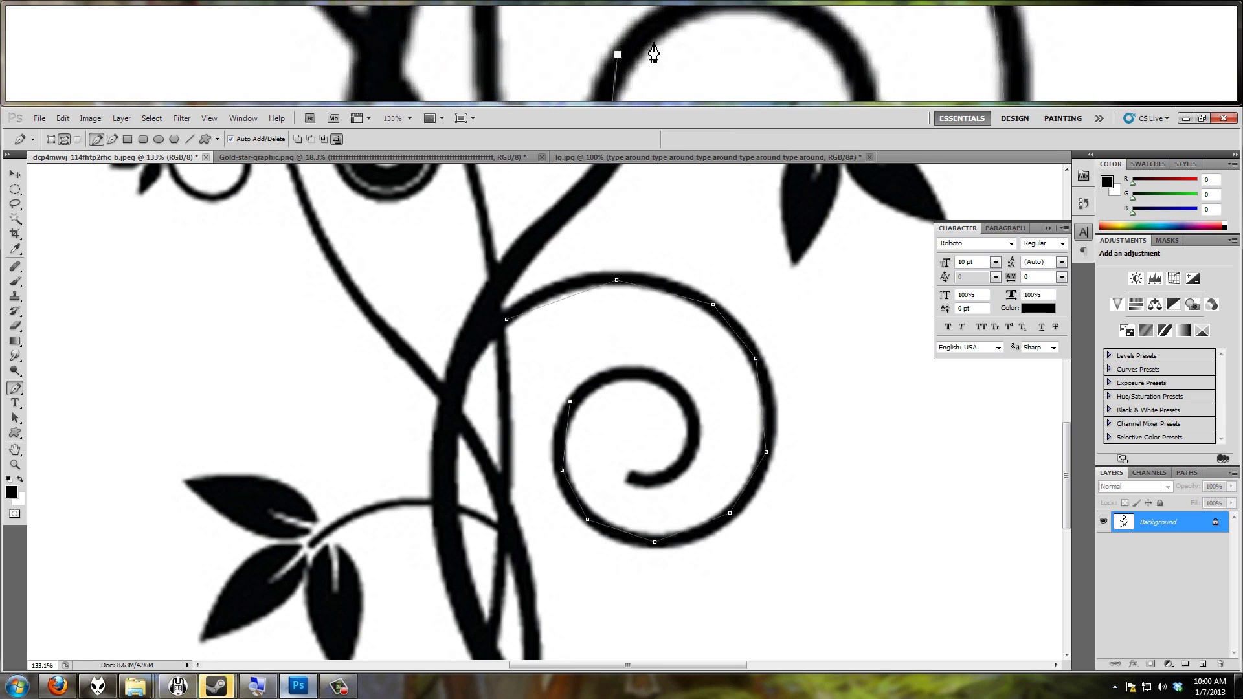
{"action": "left_click", "coordinate": [626, 376]}
{"action": "left_click", "coordinate": [679, 388]}
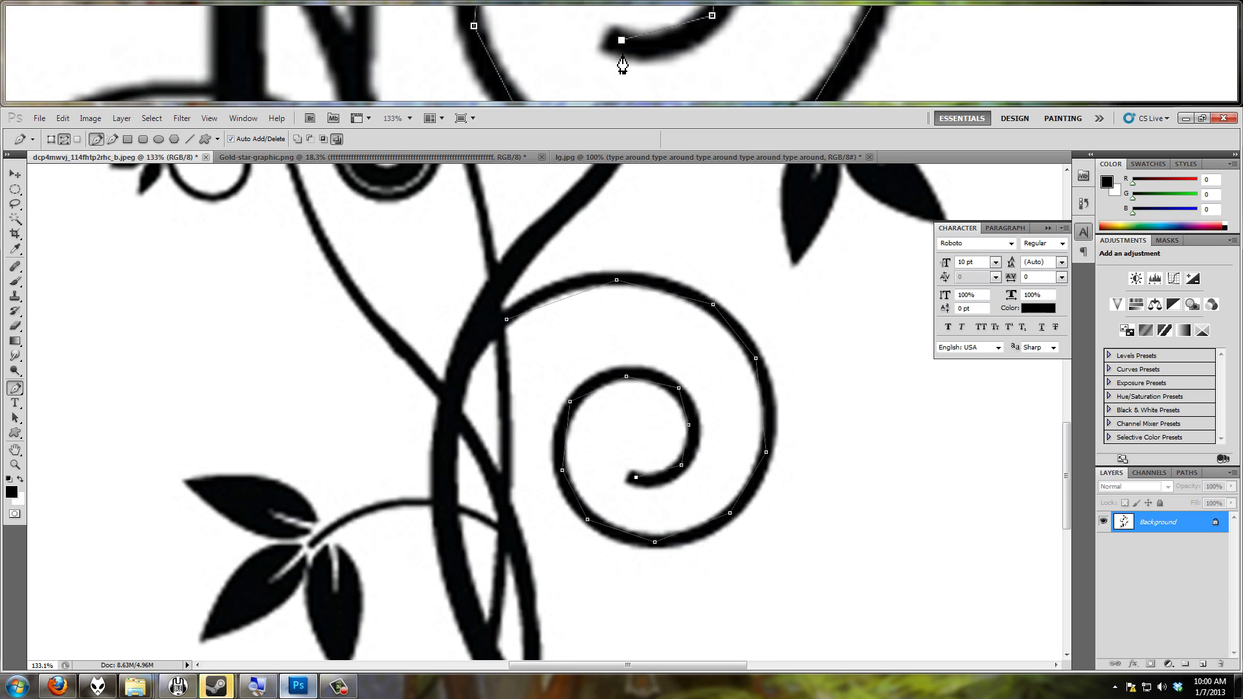
{"action": "left_click", "coordinate": [638, 483]}
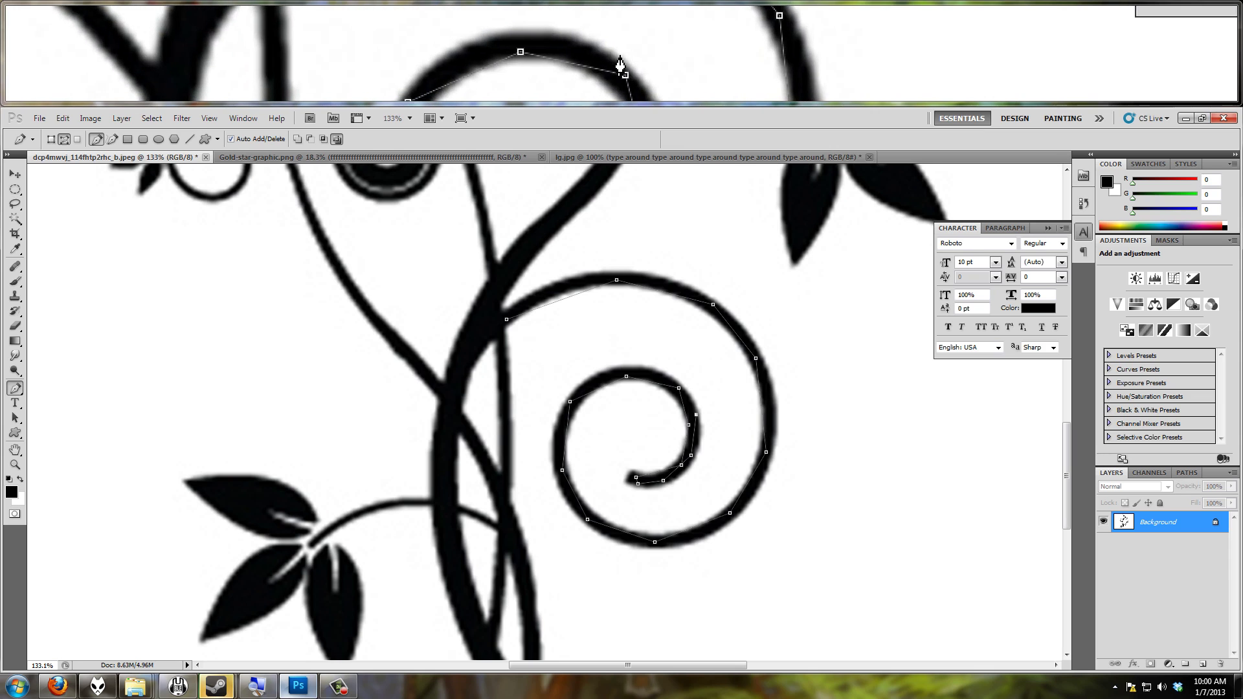
- Trace back along the inner curl and outer spiral edges, closing the path on the first anchor
{"action": "left_click", "coordinate": [676, 377]}
{"action": "left_click", "coordinate": [619, 371]}
{"action": "left_click", "coordinate": [592, 379]}
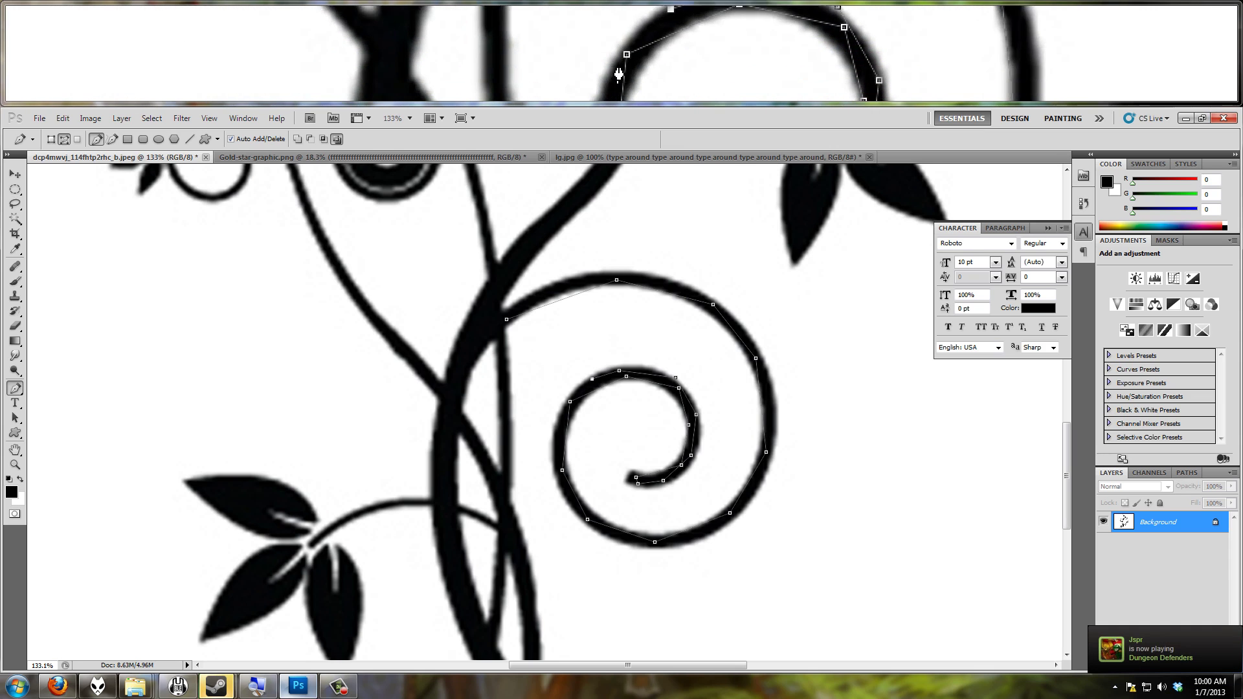
{"action": "left_click", "coordinate": [561, 412]}
{"action": "left_click", "coordinate": [550, 450]}
{"action": "left_click", "coordinate": [570, 502]}
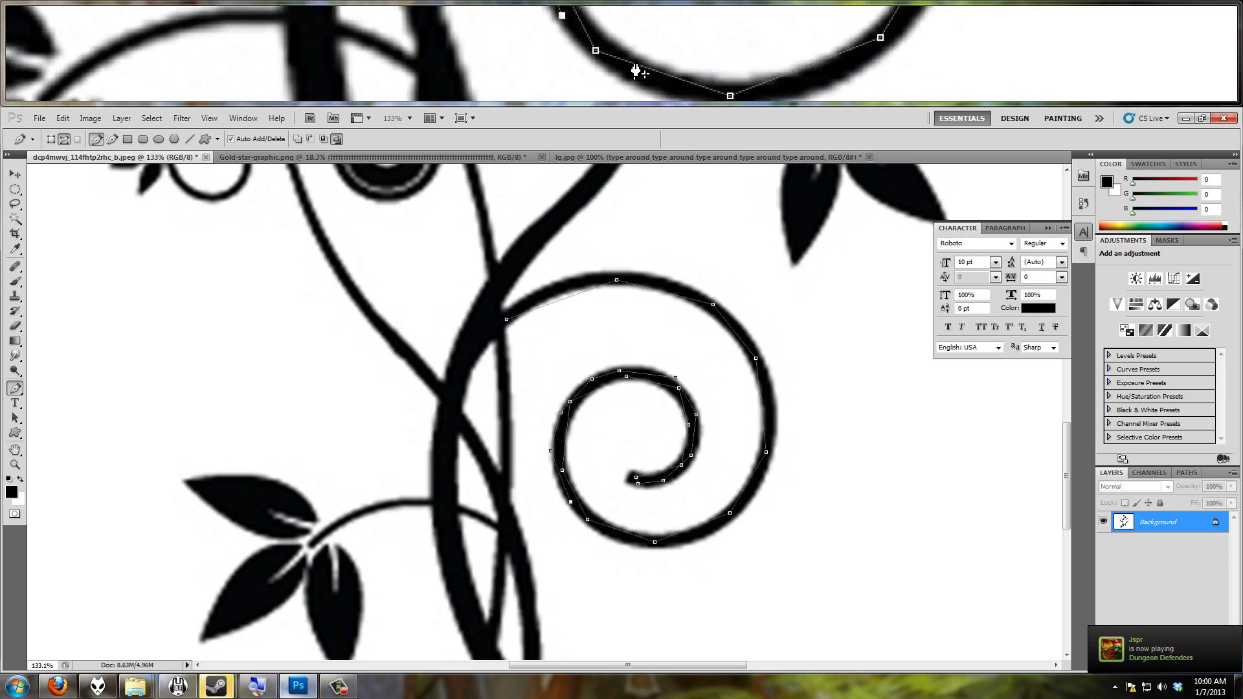
{"action": "left_click", "coordinate": [612, 533]}
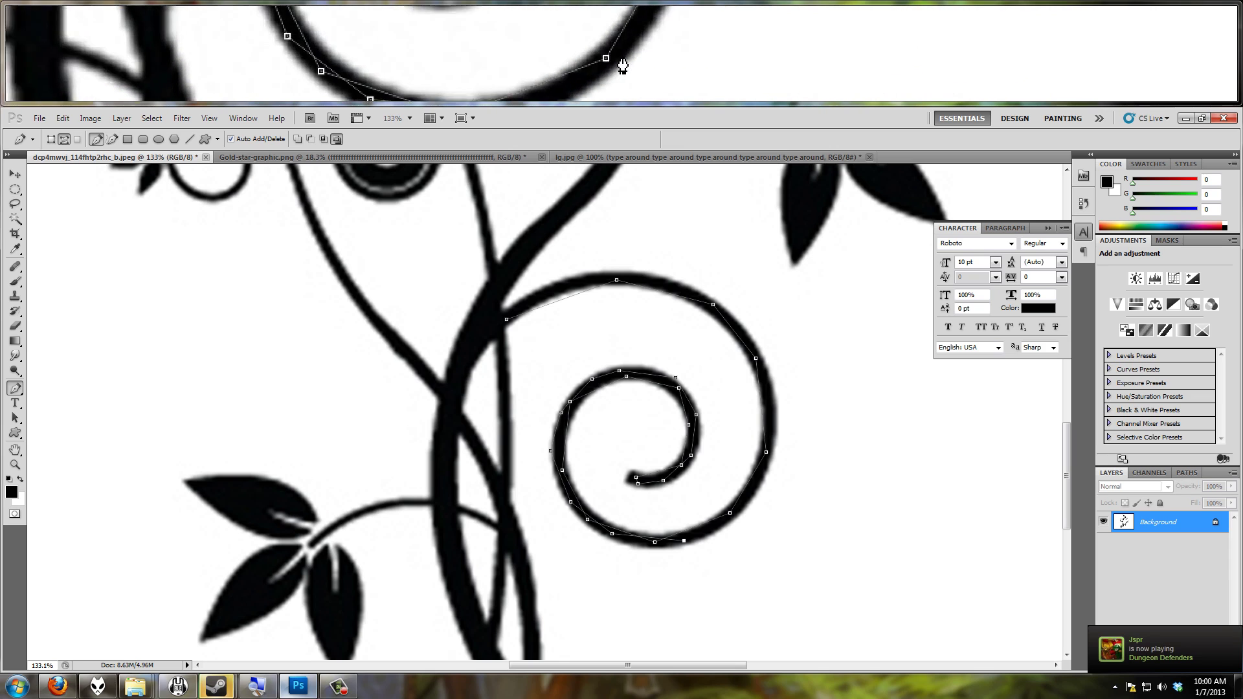
{"action": "left_click", "coordinate": [768, 411]}
{"action": "left_click", "coordinate": [744, 328]}
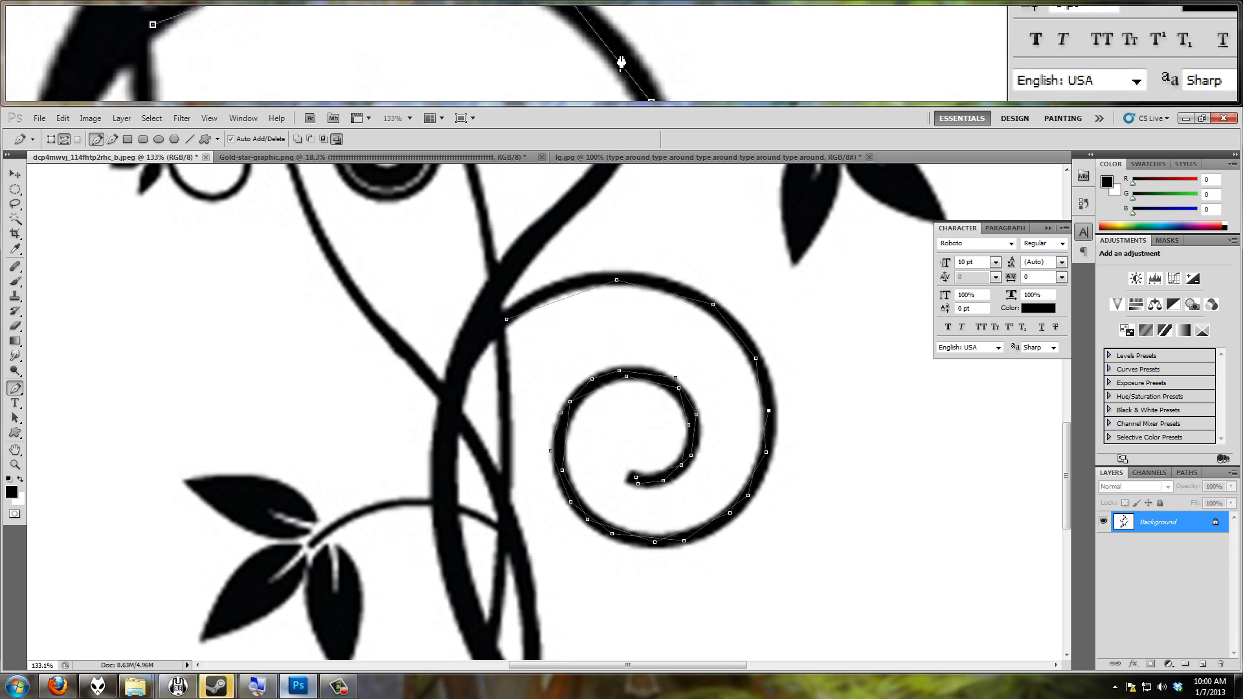
{"action": "left_click", "coordinate": [666, 283]}
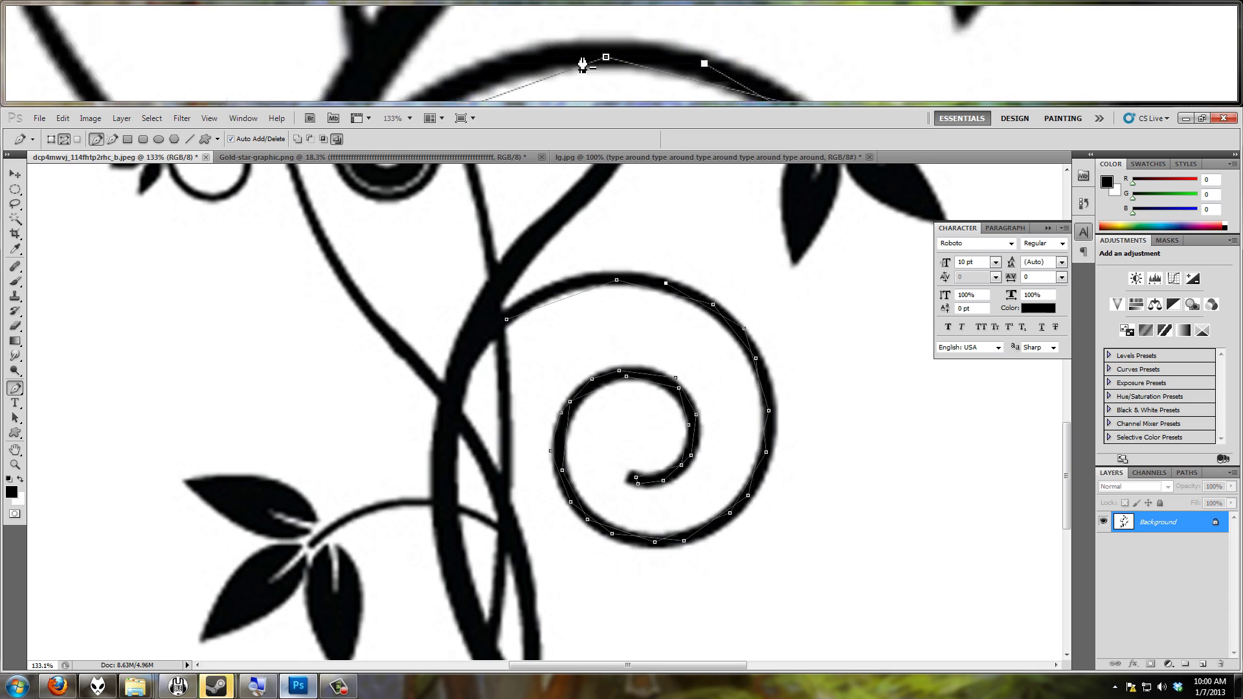
{"action": "left_click", "coordinate": [560, 284]}
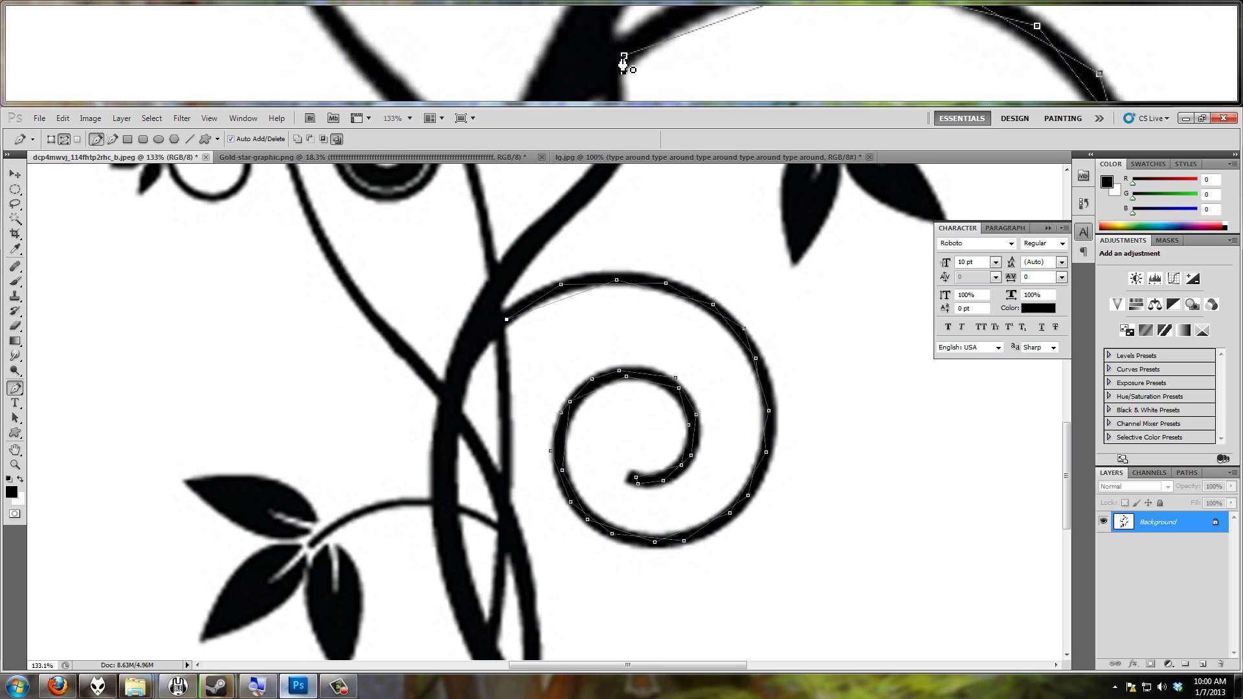
{"action": "left_click", "coordinate": [506, 319]}
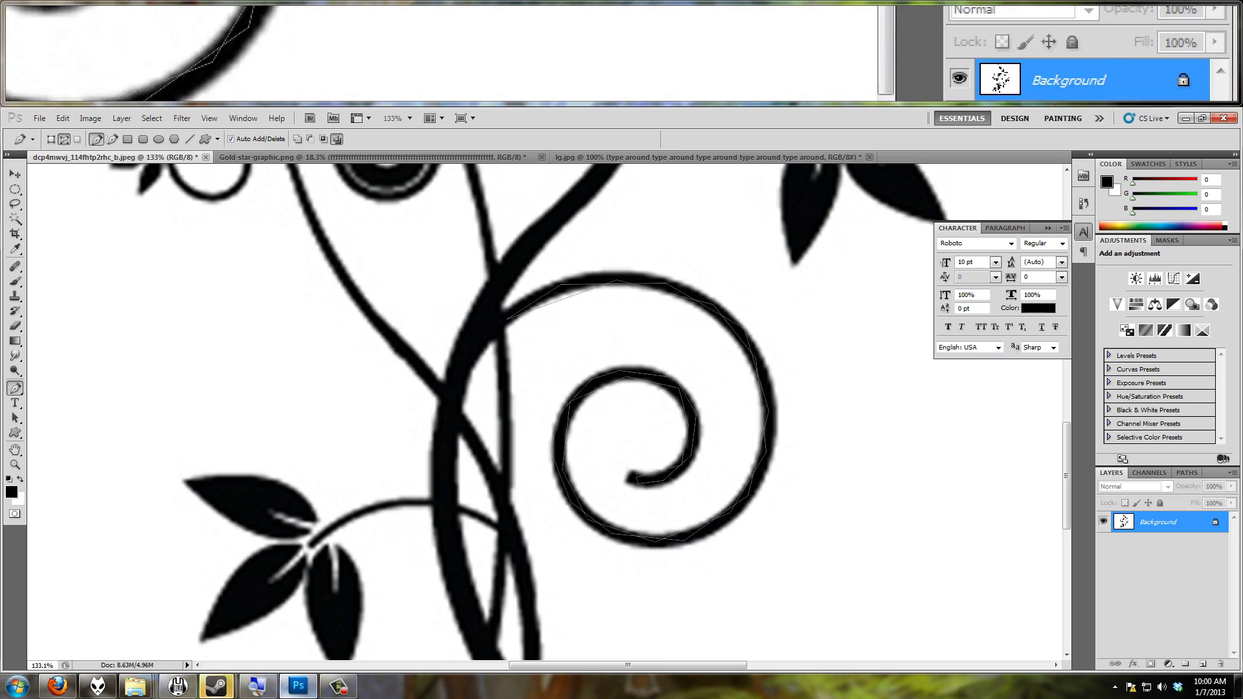
- Save the work path as Path 1 in the Paths panel
{"action": "left_click", "coordinate": [1187, 472]}
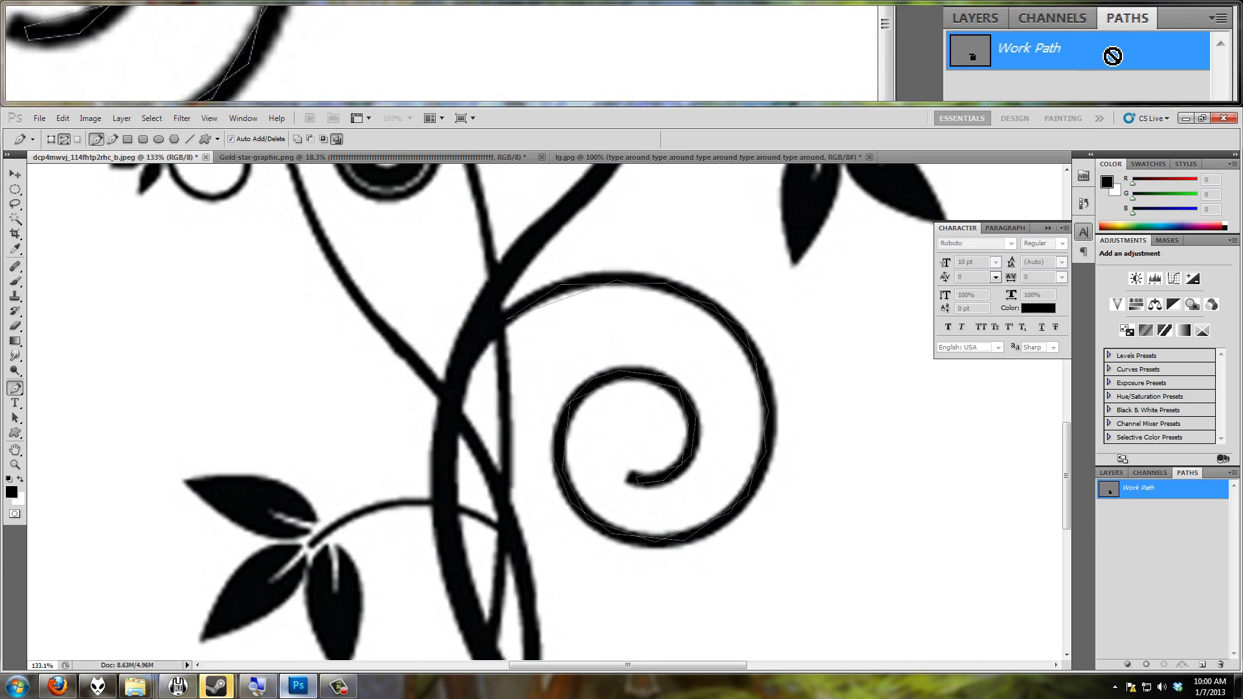
{"action": "double_click", "coordinate": [1180, 491]}
{"action": "left_click", "coordinate": [706, 254]}
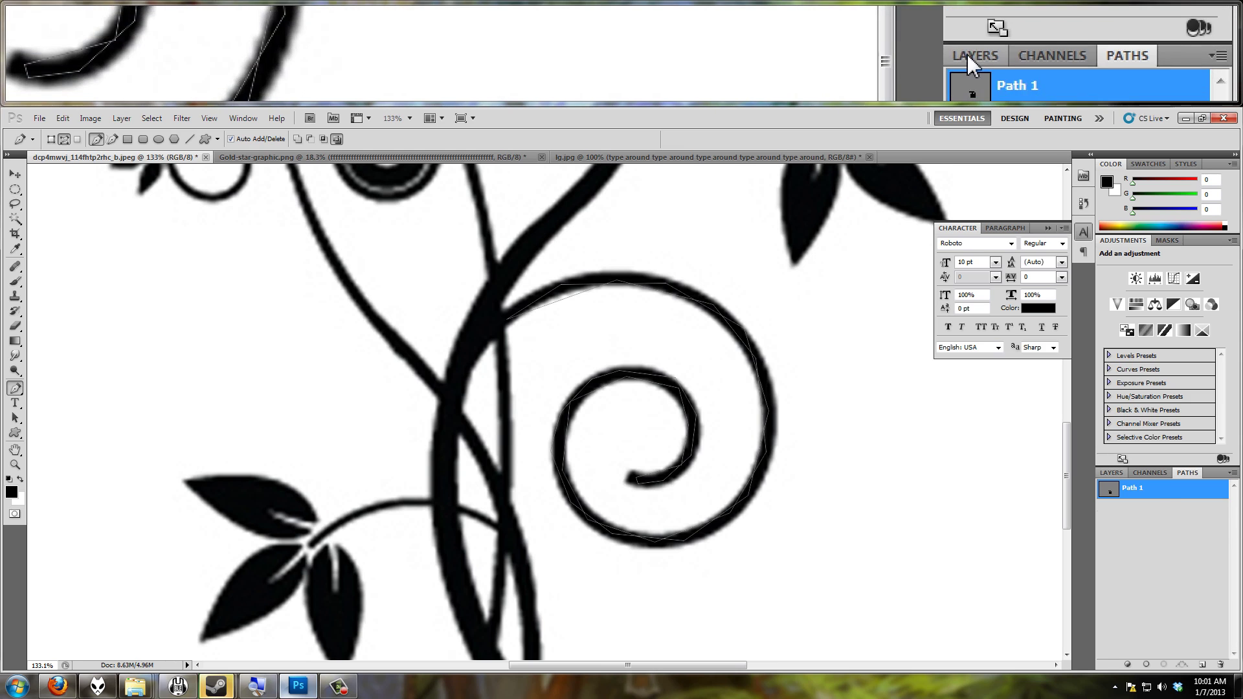
{"action": "left_click", "coordinate": [1109, 473]}
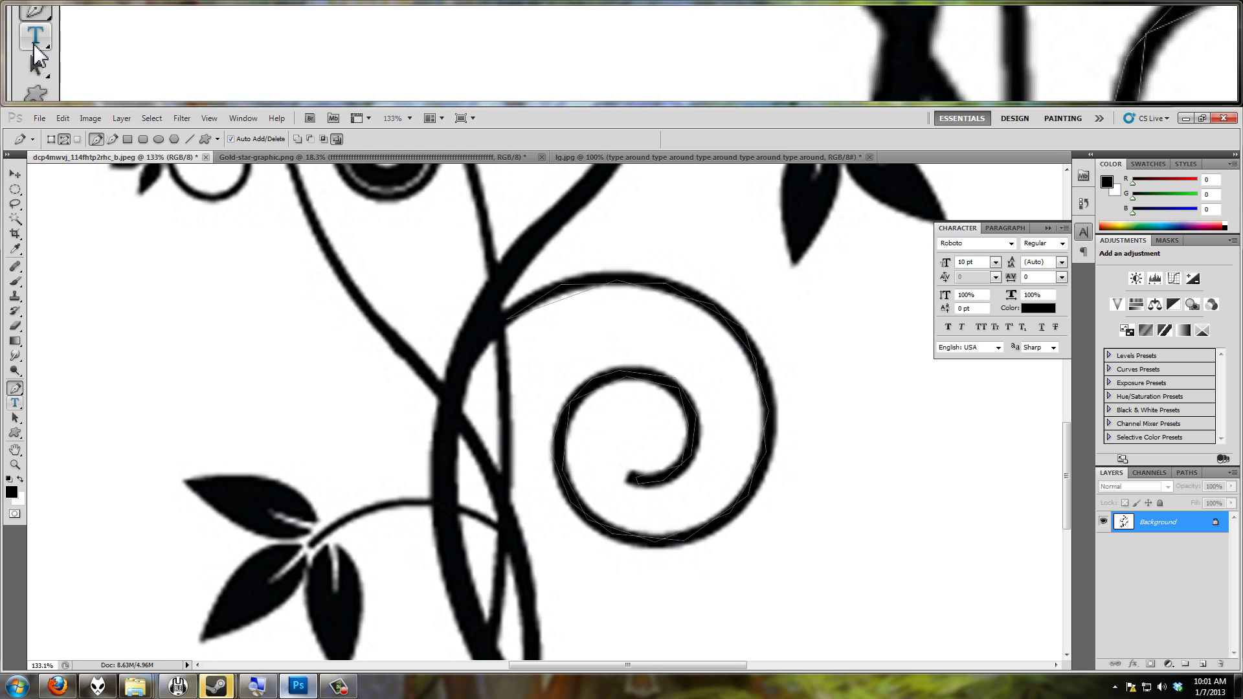
- Start type on the spiral path with left alignment
{"action": "left_click", "coordinate": [15, 403]}
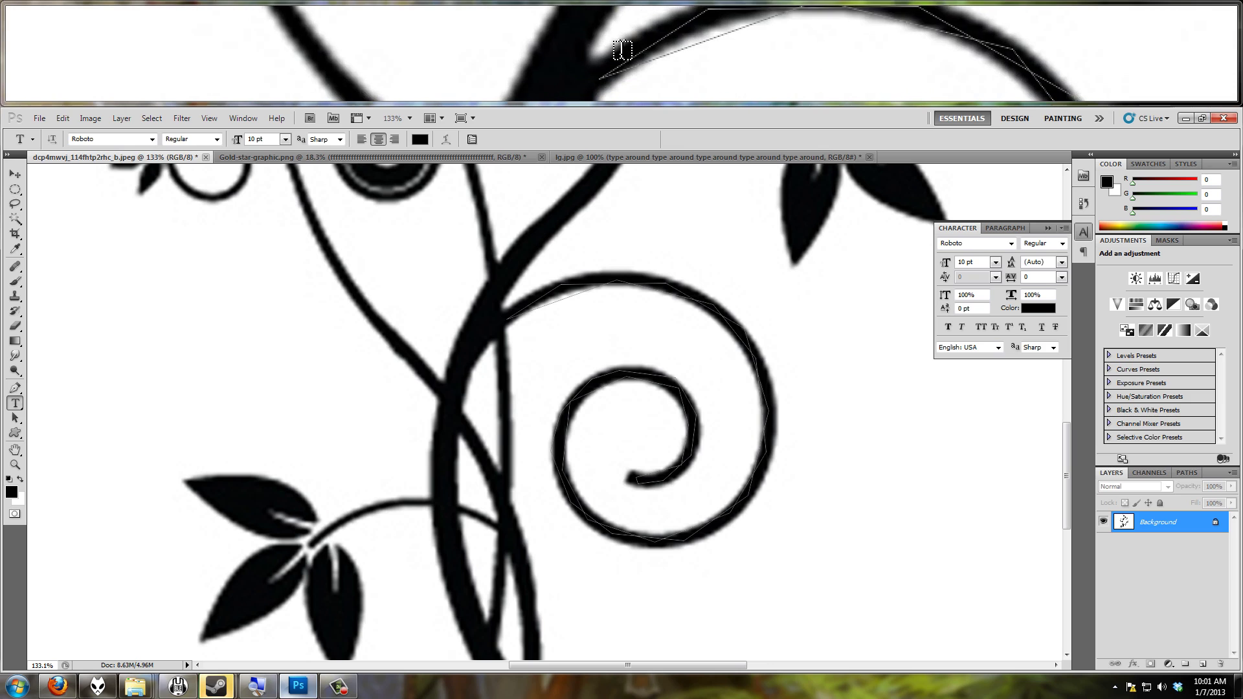
{"action": "left_click", "coordinate": [520, 313]}
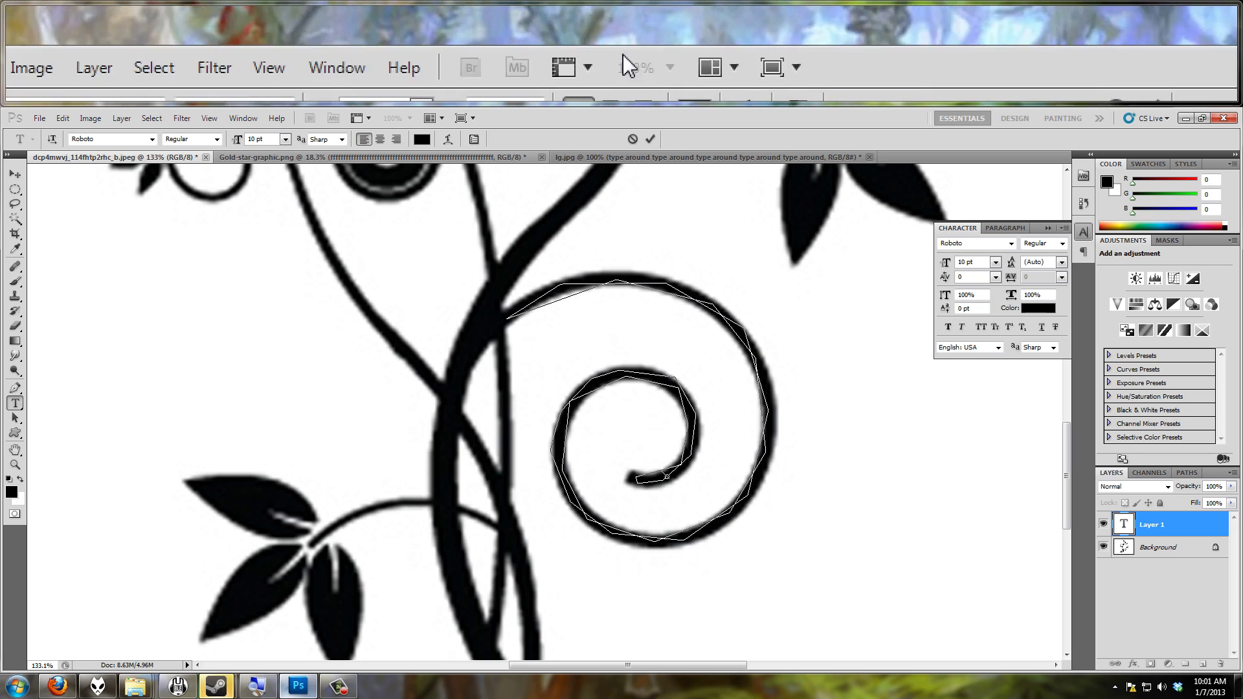
{"action": "left_click", "coordinate": [396, 139]}
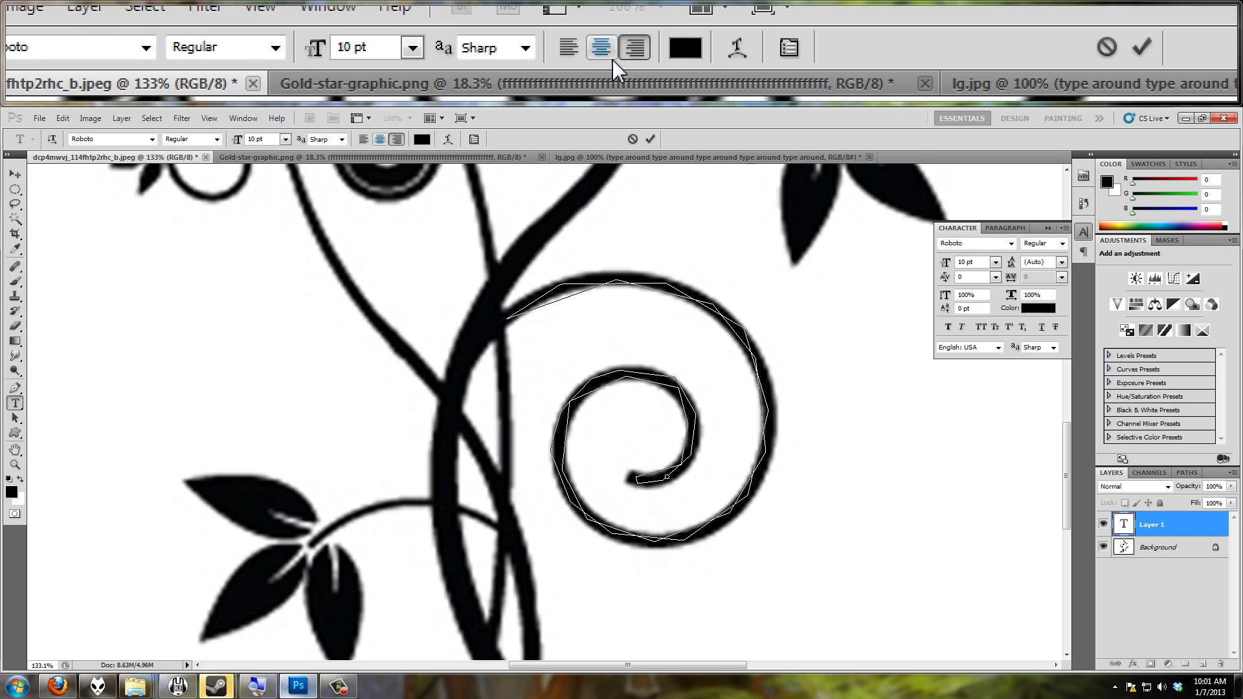
{"action": "left_click", "coordinate": [364, 139]}
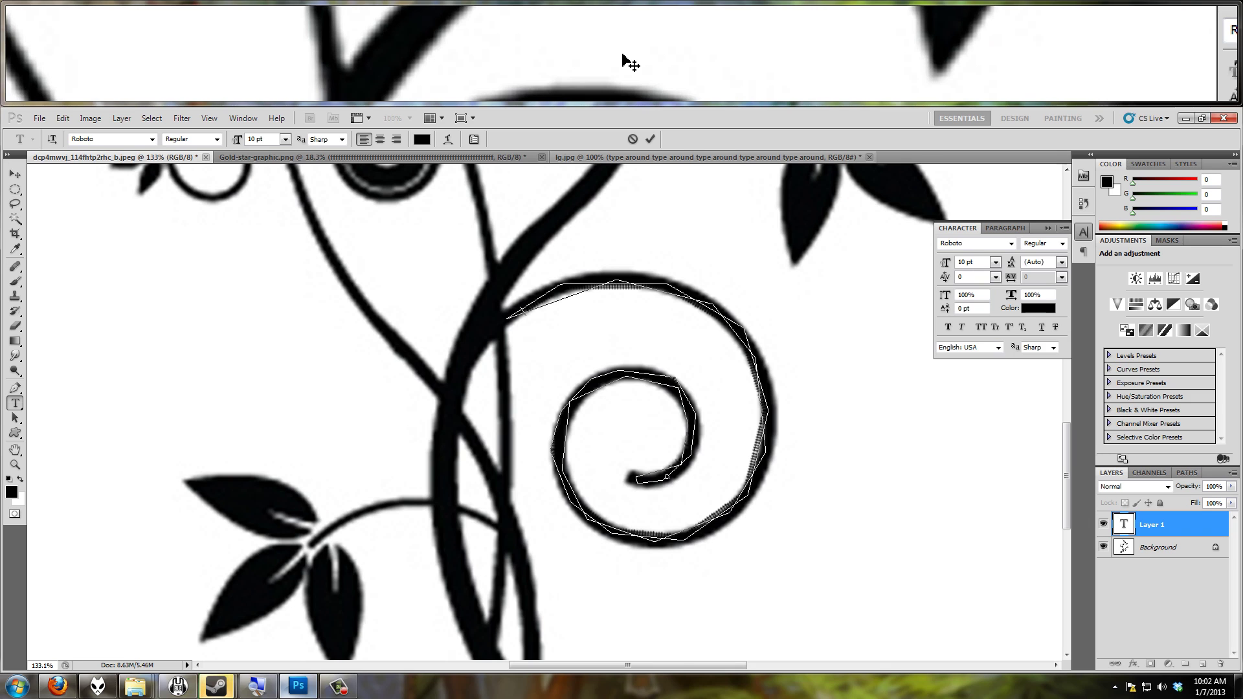
- Commit the spiral path text and convert the Background into an editable Layer 0
{"action": "left_click", "coordinate": [650, 139]}
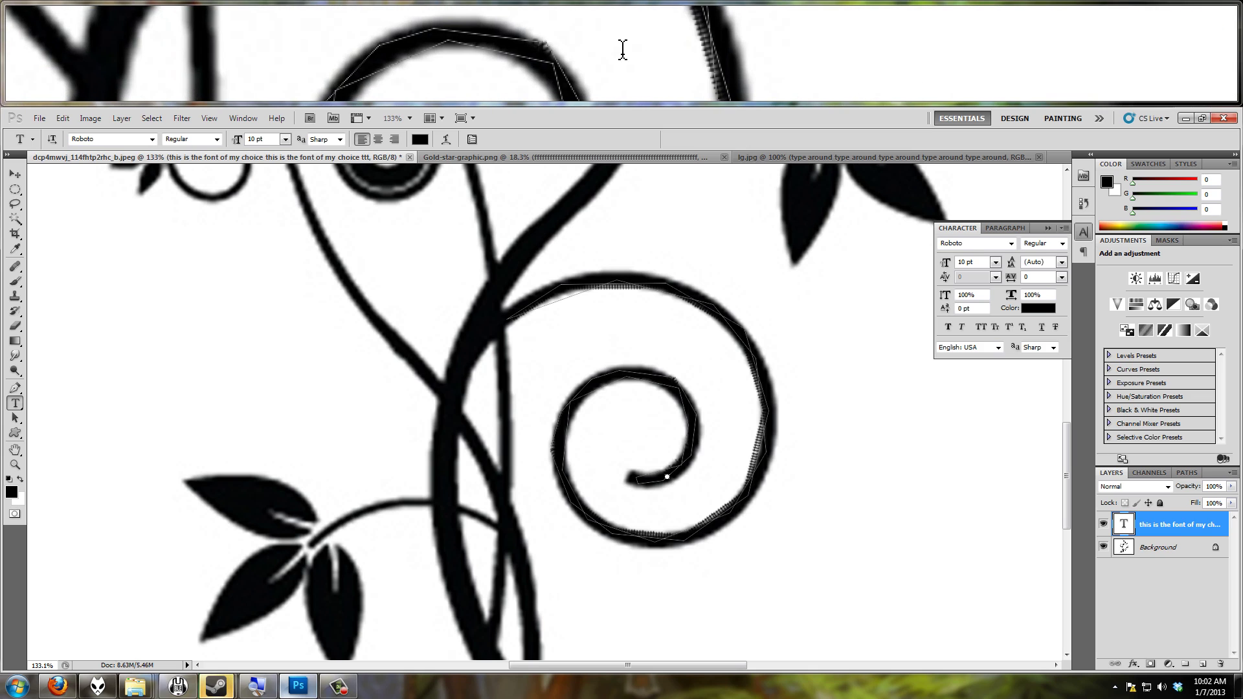
{"action": "double_click", "coordinate": [1123, 542]}
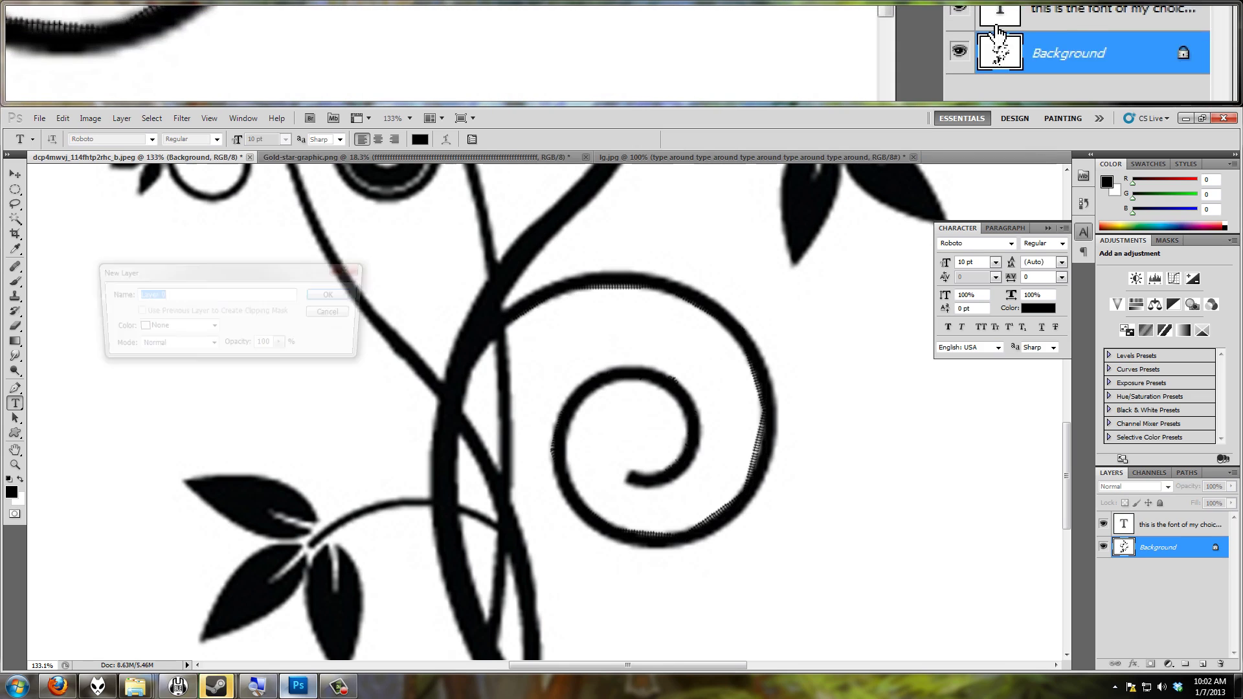
{"action": "left_click", "coordinate": [327, 294]}
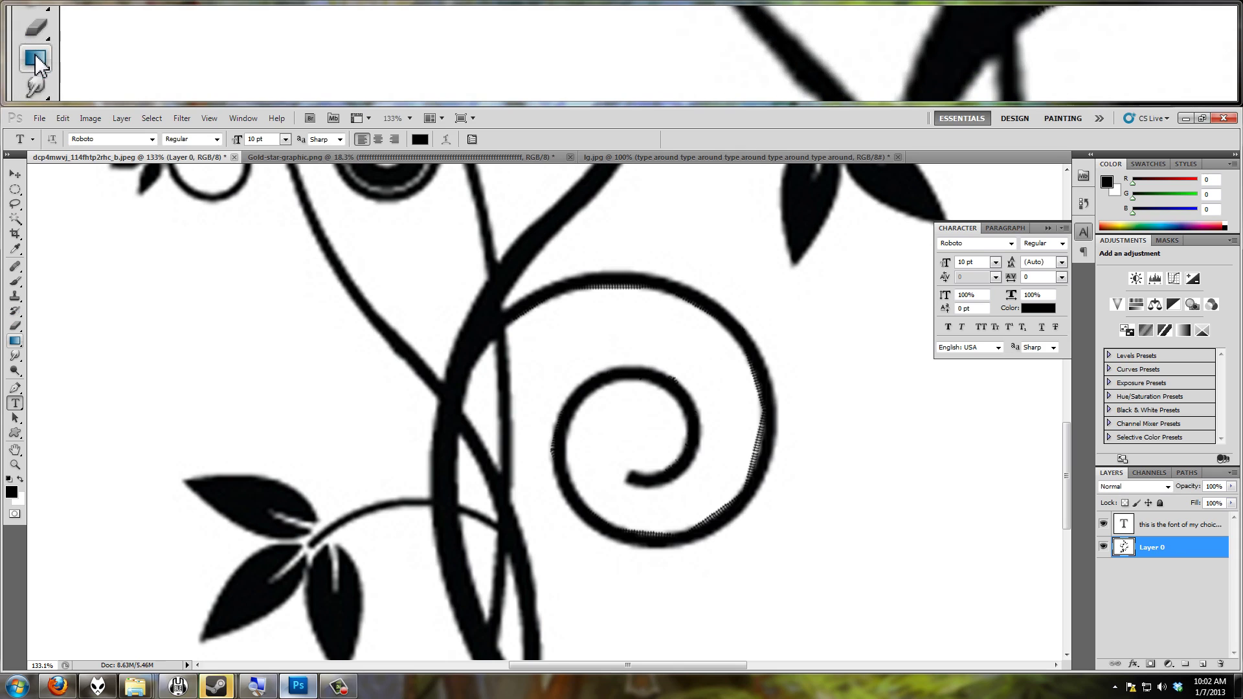
{"action": "left_click", "coordinate": [15, 341]}
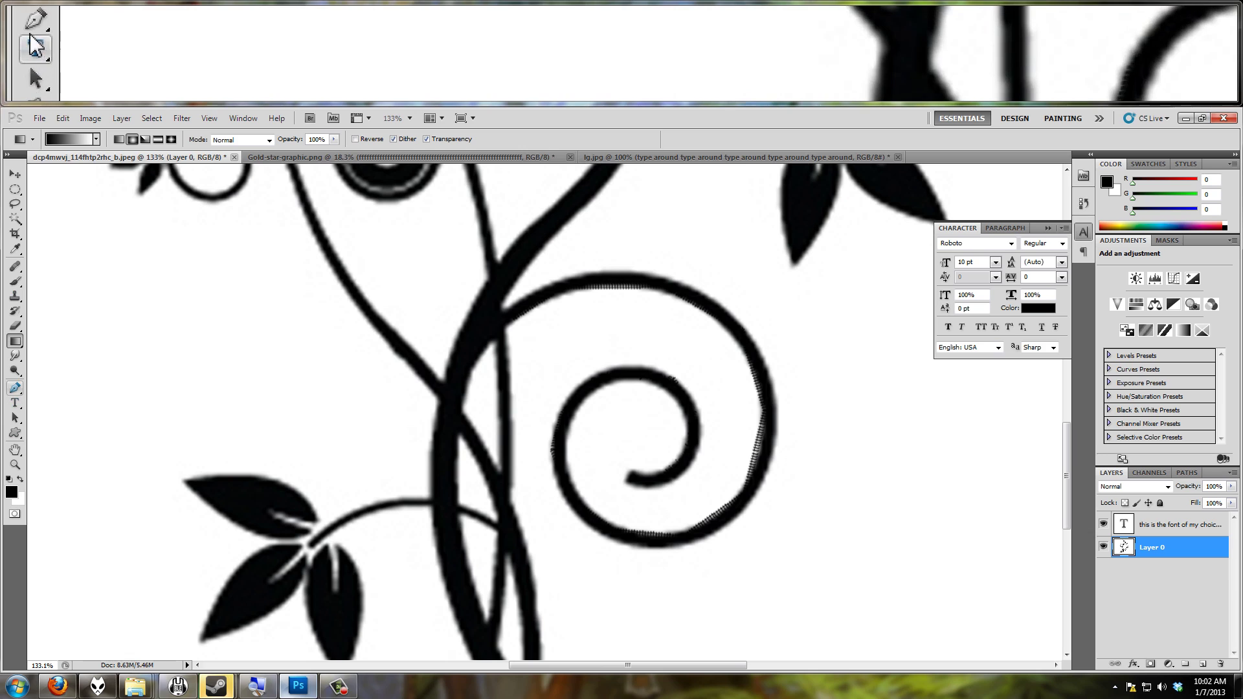
- With the Eraser shrunk to about 80 px, erase the black spiral curl from Layer 0
{"action": "left_click", "coordinate": [13, 325]}
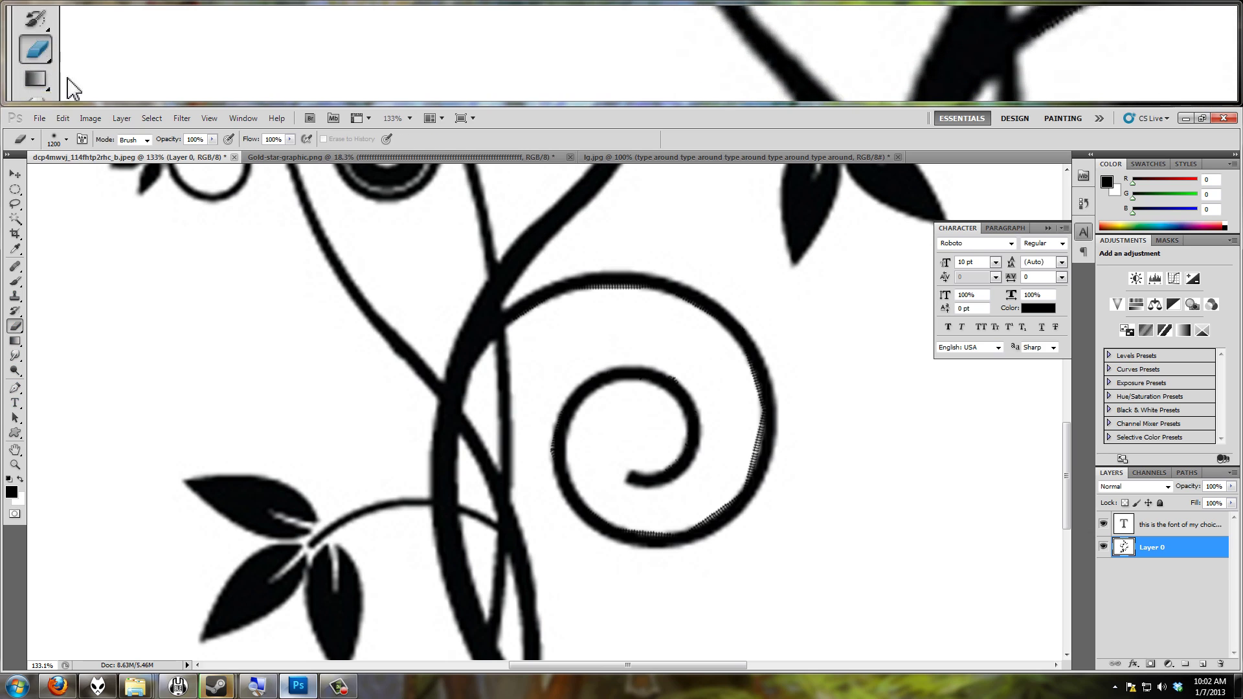
{"action": "key", "text": "bracketleft"}
{"action": "key", "text": "bracketleft"}
{"action": "key", "text": "bracketleft"}
{"action": "key", "text": "bracketleft"}
{"action": "key", "text": "bracketleft"}
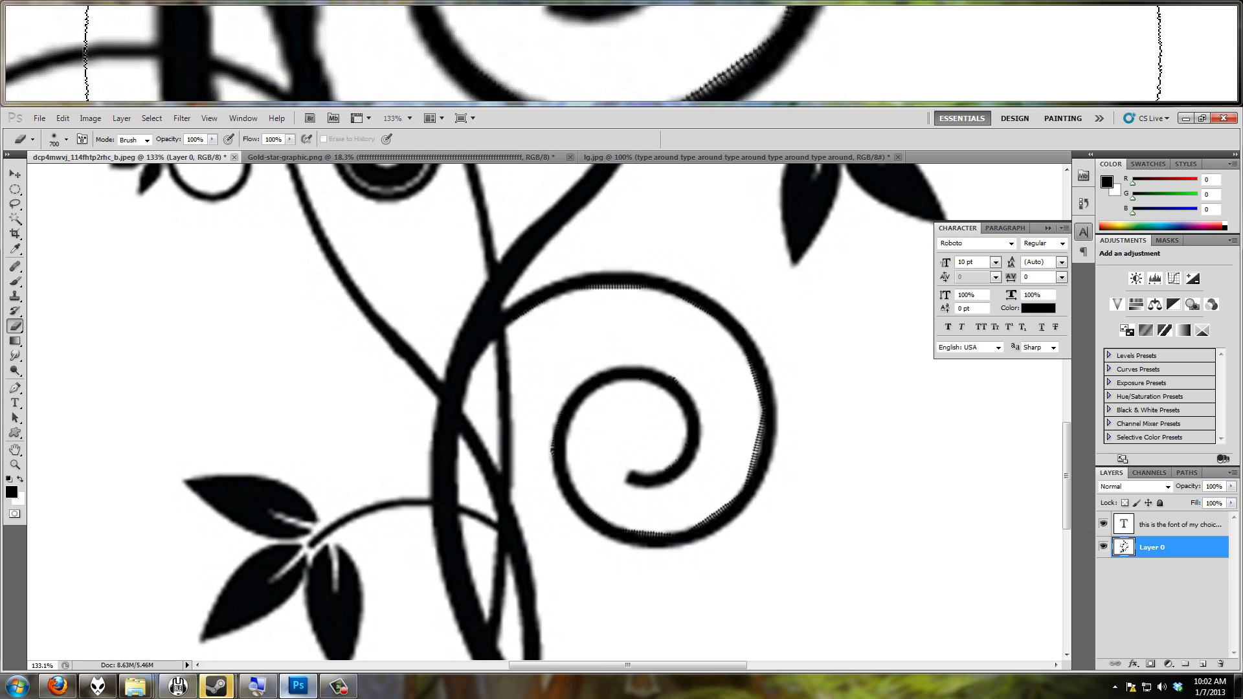
{"action": "key", "text": "bracketleft"}
{"action": "key", "text": "bracketleft"}
{"action": "key", "text": "bracketleft"}
{"action": "key", "text": "bracketleft"}
{"action": "key", "text": "bracketleft"}
{"action": "key", "text": "bracketleft"}
{"action": "key", "text": "bracketleft"}
{"action": "key", "text": "bracketleft"}
{"action": "key", "text": "bracketleft"}
{"action": "key", "text": "bracketleft"}
{"action": "key", "text": "bracketleft"}
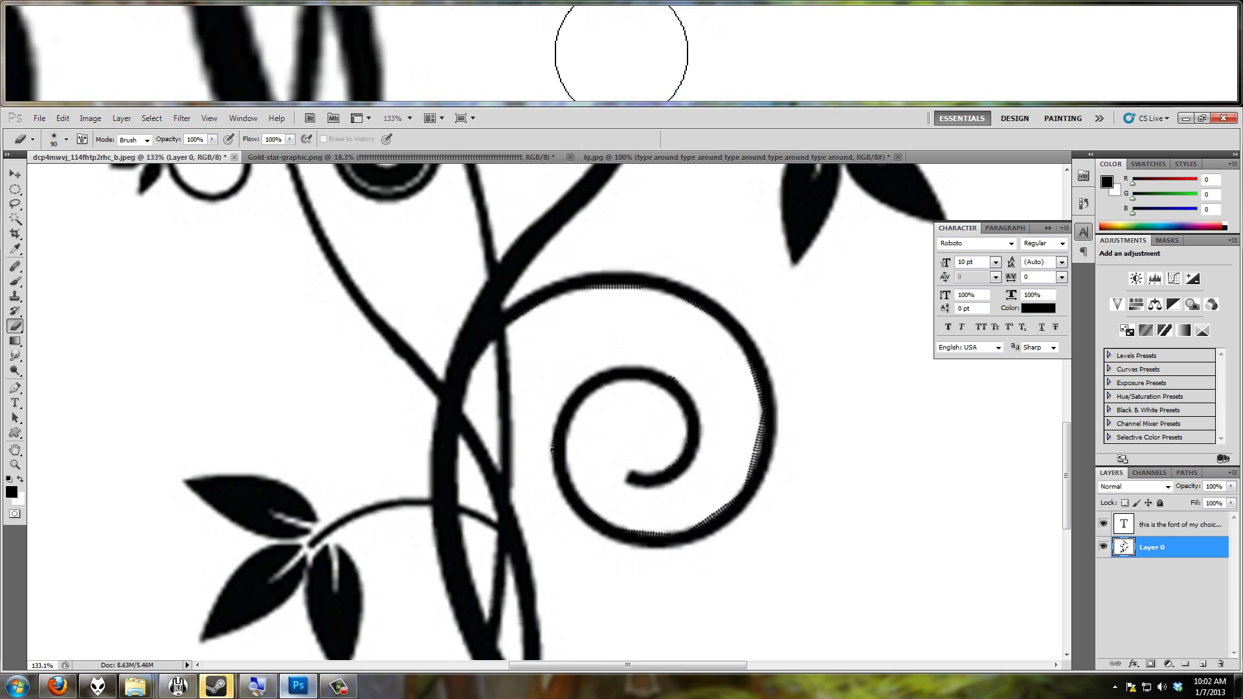
{"action": "key", "text": "bracketleft"}
{"action": "mouse_move", "coordinate": [647, 582]}
{"action": "left_mouse_down"}
{"action": "mouse_move", "coordinate": [586, 490]}
{"action": "mouse_move", "coordinate": [592, 391]}
{"action": "mouse_move", "coordinate": [644, 383]}
{"action": "mouse_move", "coordinate": [676, 410]}
{"action": "mouse_move", "coordinate": [670, 448]}
{"action": "mouse_move", "coordinate": [631, 477]}
{"action": "mouse_move", "coordinate": [670, 474]}
{"action": "mouse_move", "coordinate": [683, 538]}
{"action": "mouse_move", "coordinate": [751, 487]}
{"action": "mouse_move", "coordinate": [767, 442]}
{"action": "mouse_move", "coordinate": [738, 331]}
{"action": "mouse_move", "coordinate": [644, 279]}
{"action": "mouse_move", "coordinate": [515, 309]}
{"action": "left_mouse_up"}
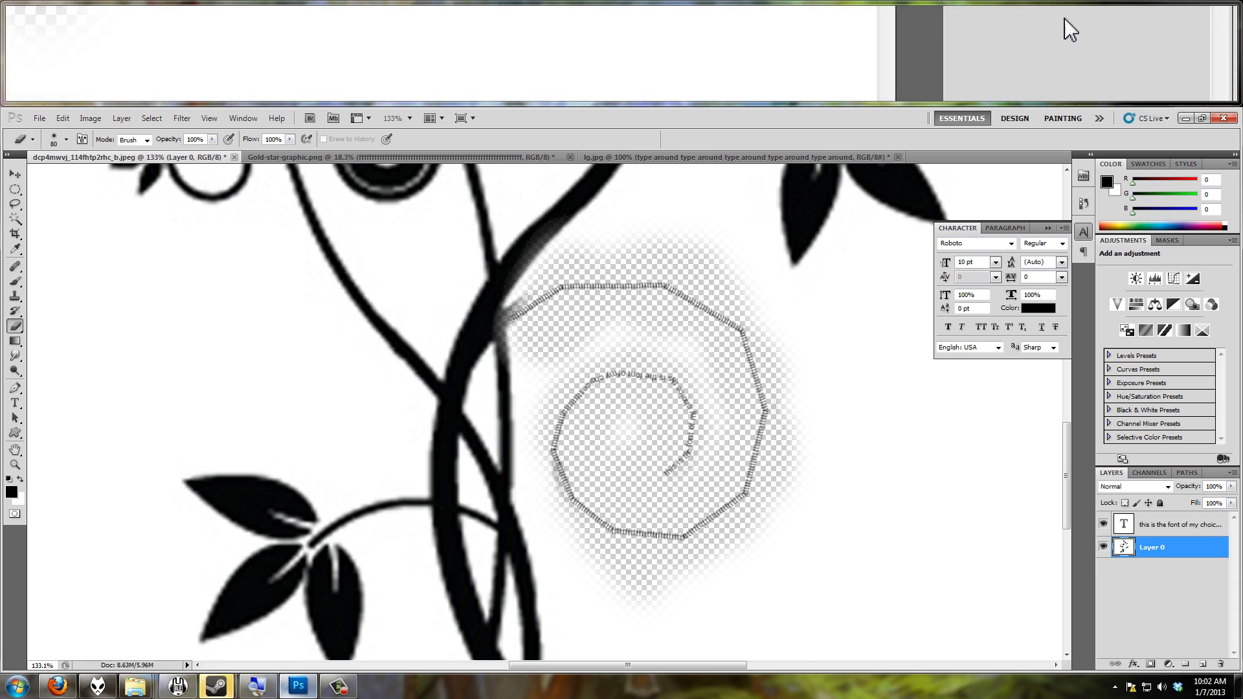
- Create a new empty Layer 1 positioned beneath Layer 0
{"action": "left_click", "coordinate": [1203, 664]}
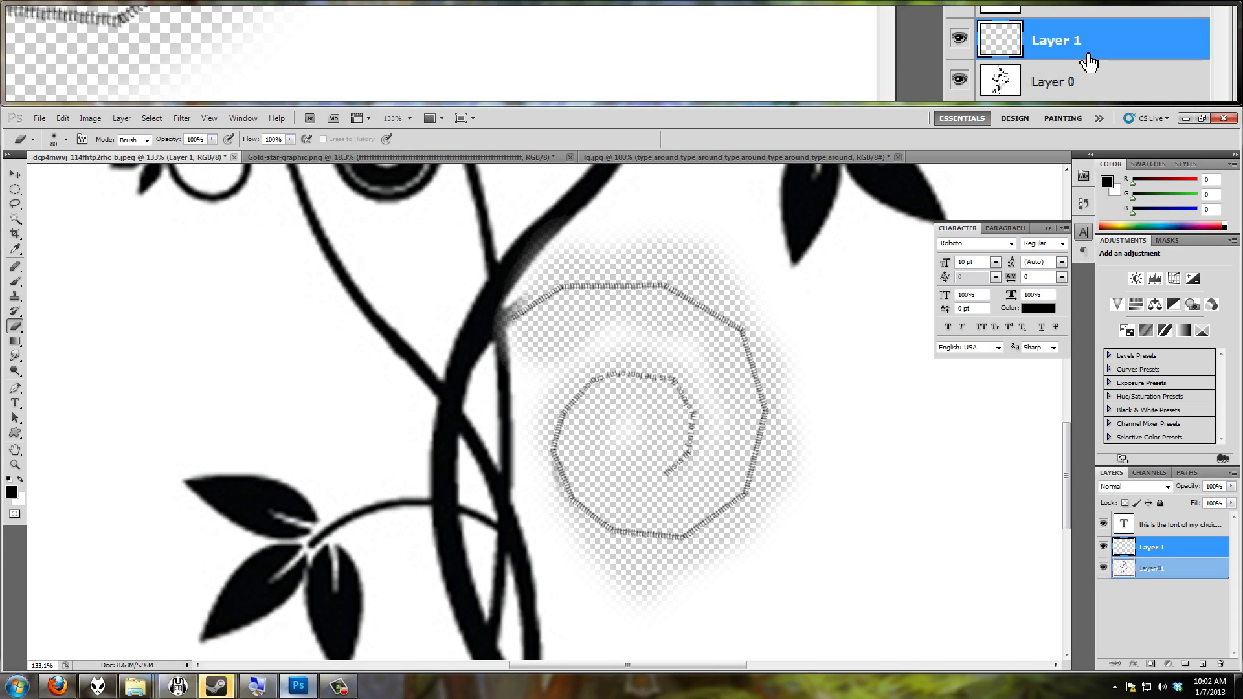
{"action": "left_click_drag", "start_coordinate": [1167, 579], "coordinate": [1172, 573]}
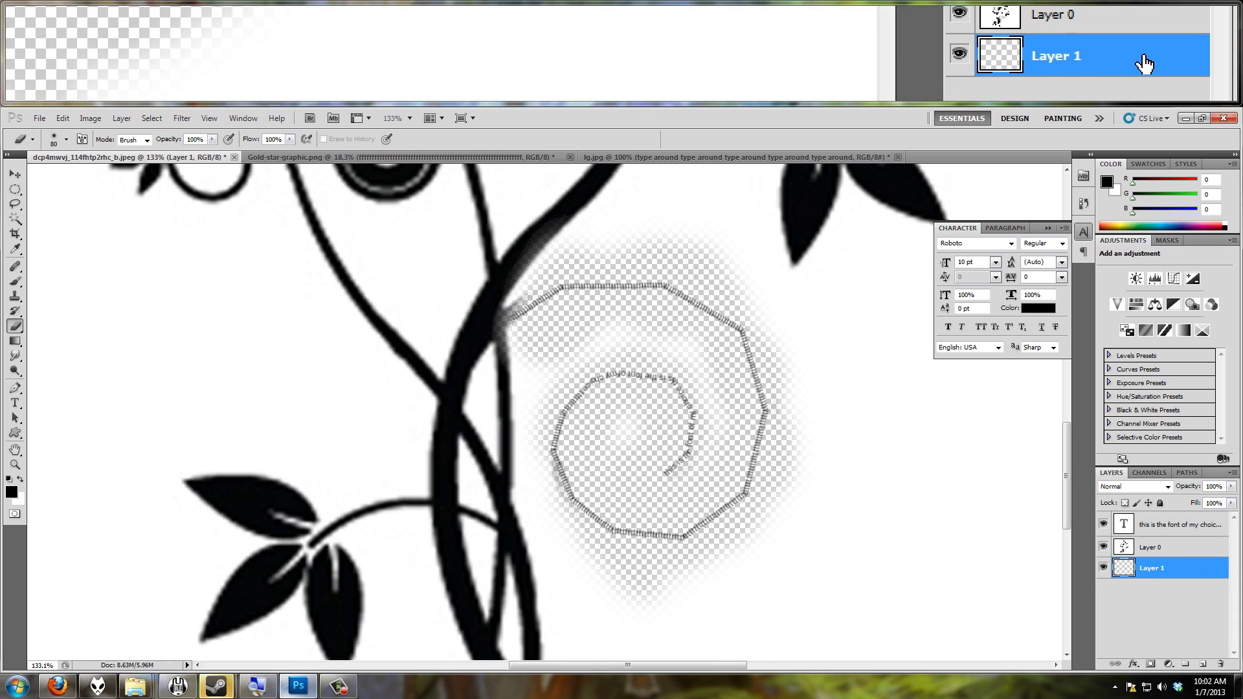
{"action": "key", "text": "Delete"}
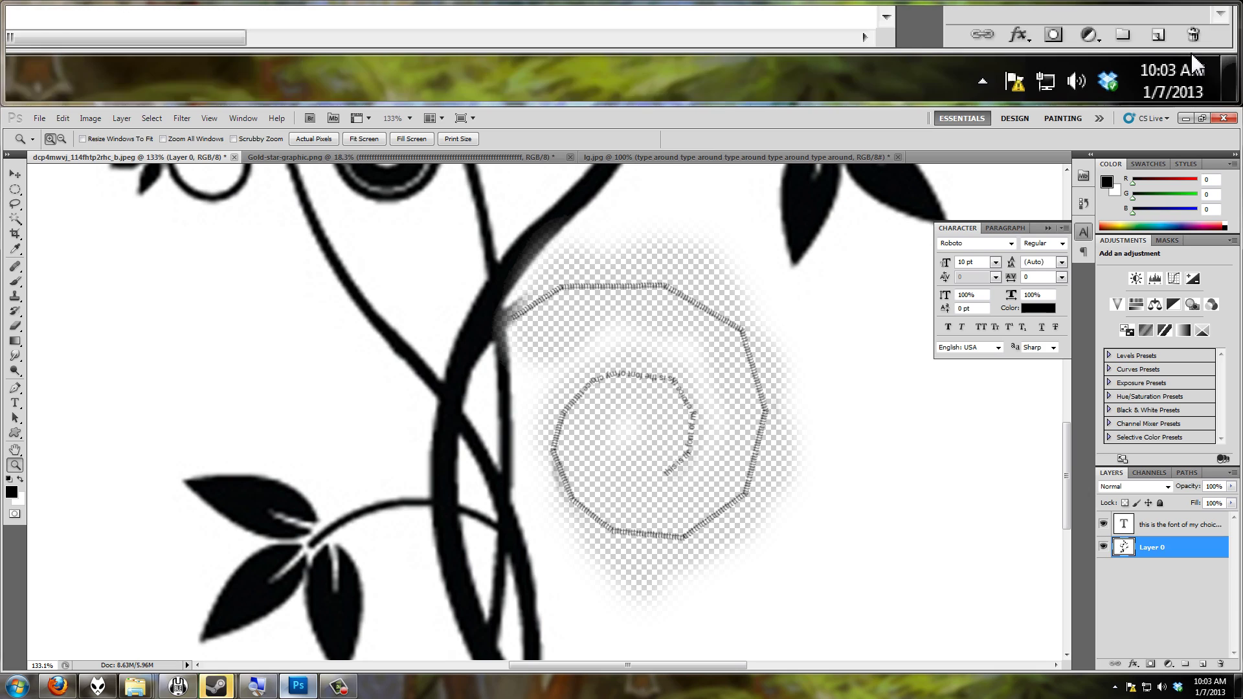
{"action": "left_click", "coordinate": [1202, 664]}
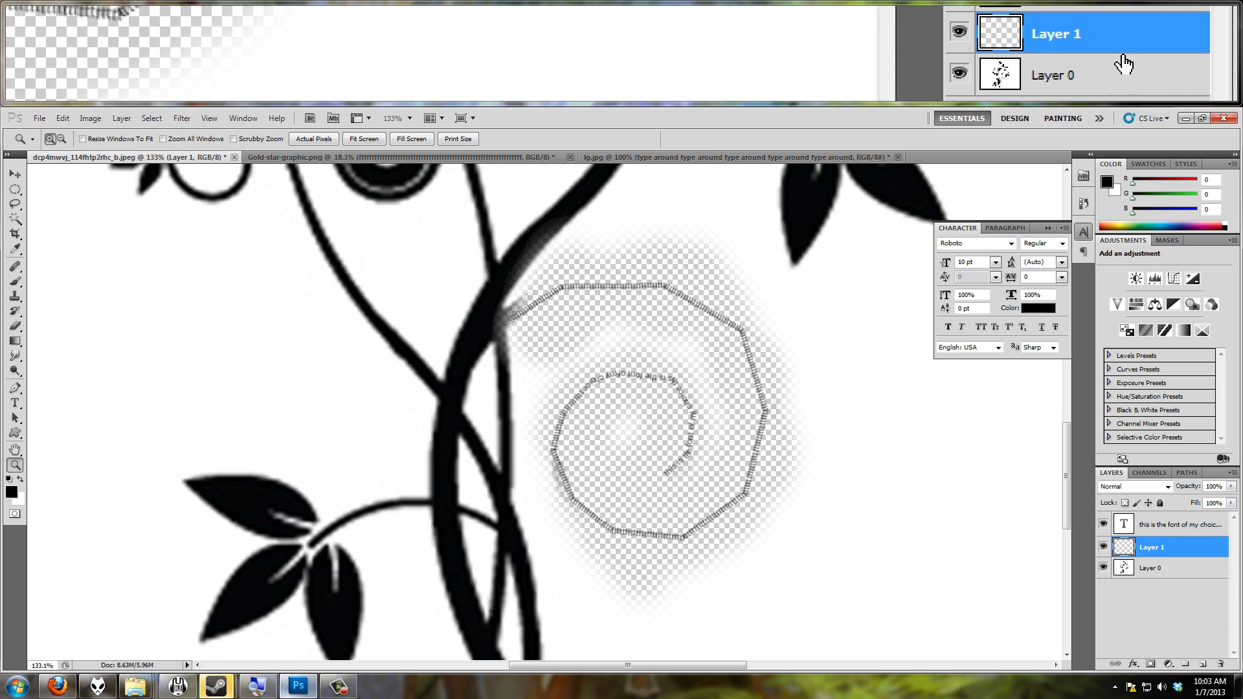
{"action": "left_click_drag", "start_coordinate": [1191, 558], "coordinate": [1170, 573]}
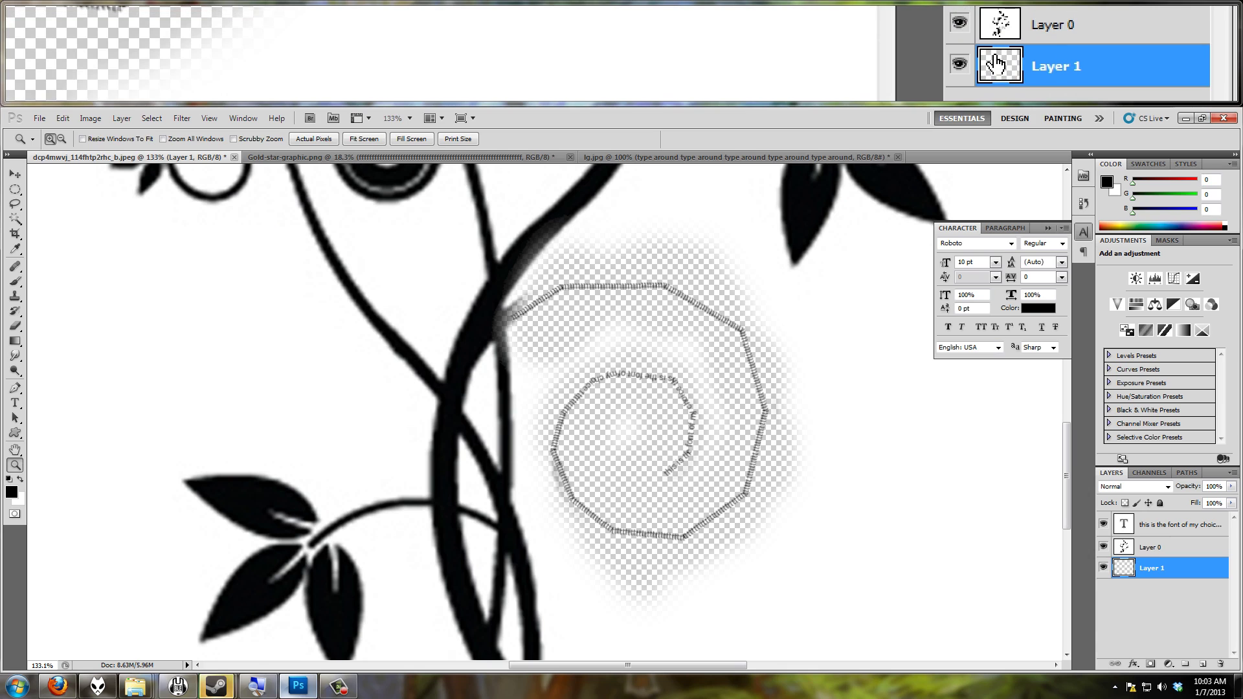
- Fill Layer 1 with White using Edit > Fill
{"action": "key", "text": "shift+F5"}
{"action": "left_click", "coordinate": [605, 354]}
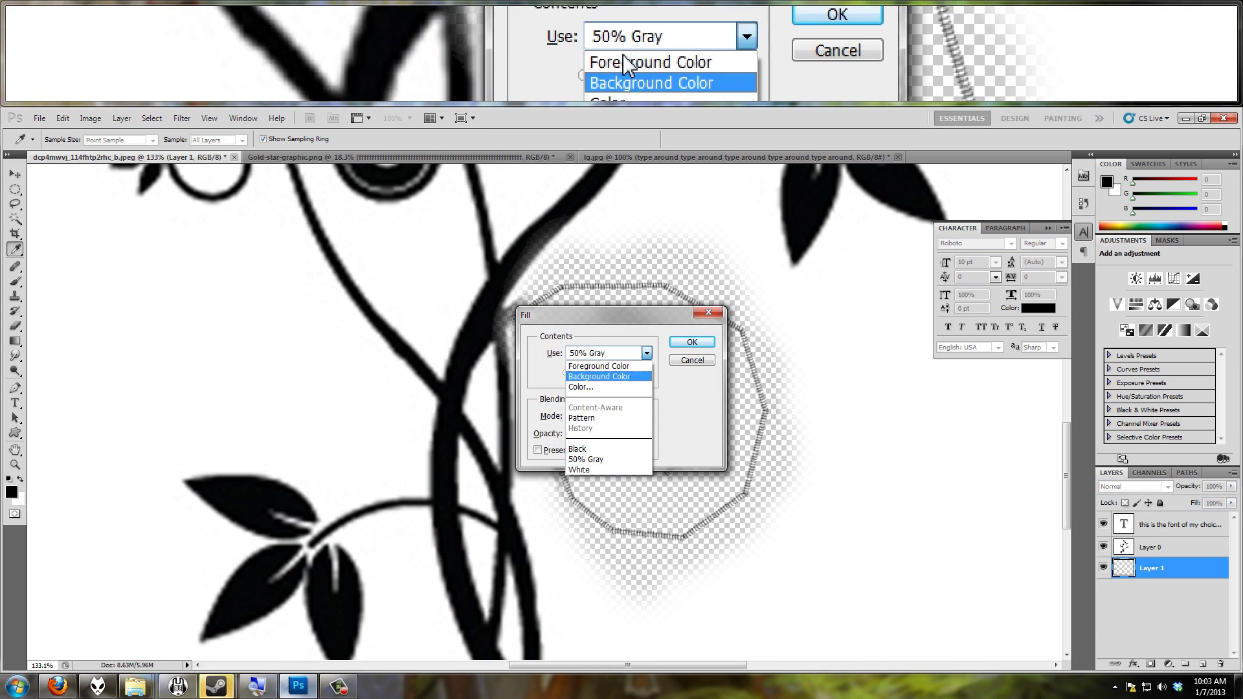
{"action": "left_click", "coordinate": [579, 470]}
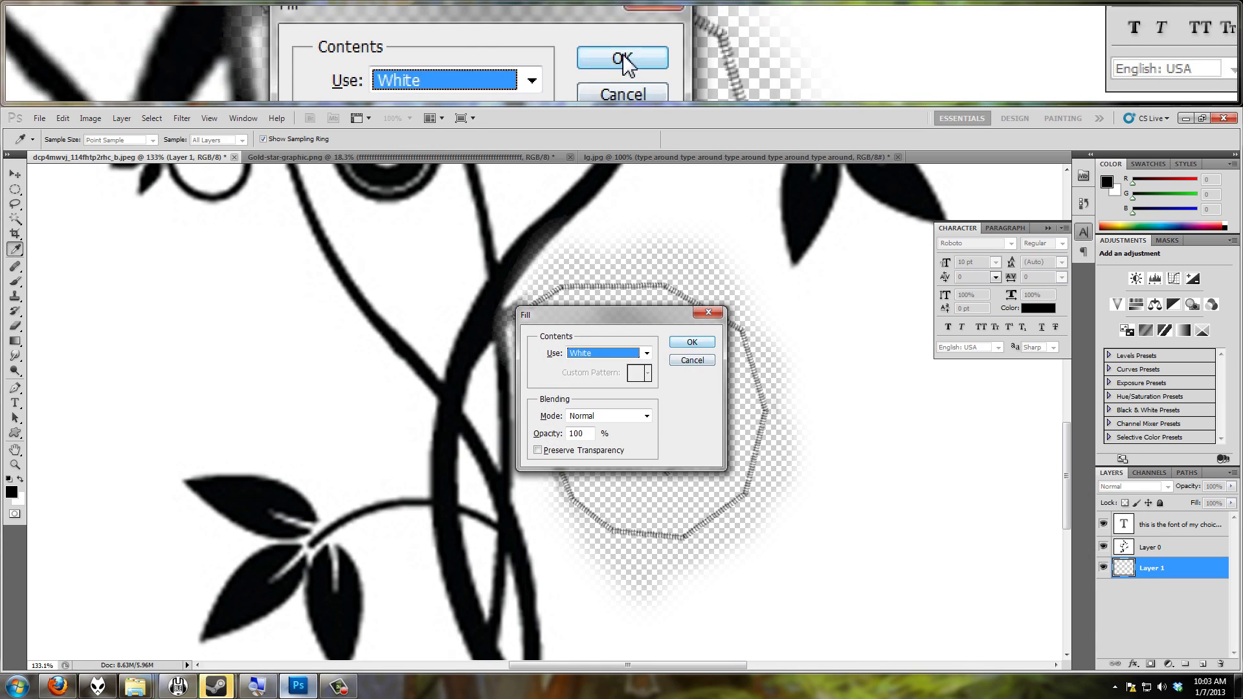
{"action": "left_click", "coordinate": [692, 342]}
{"action": "key", "text": "z"}
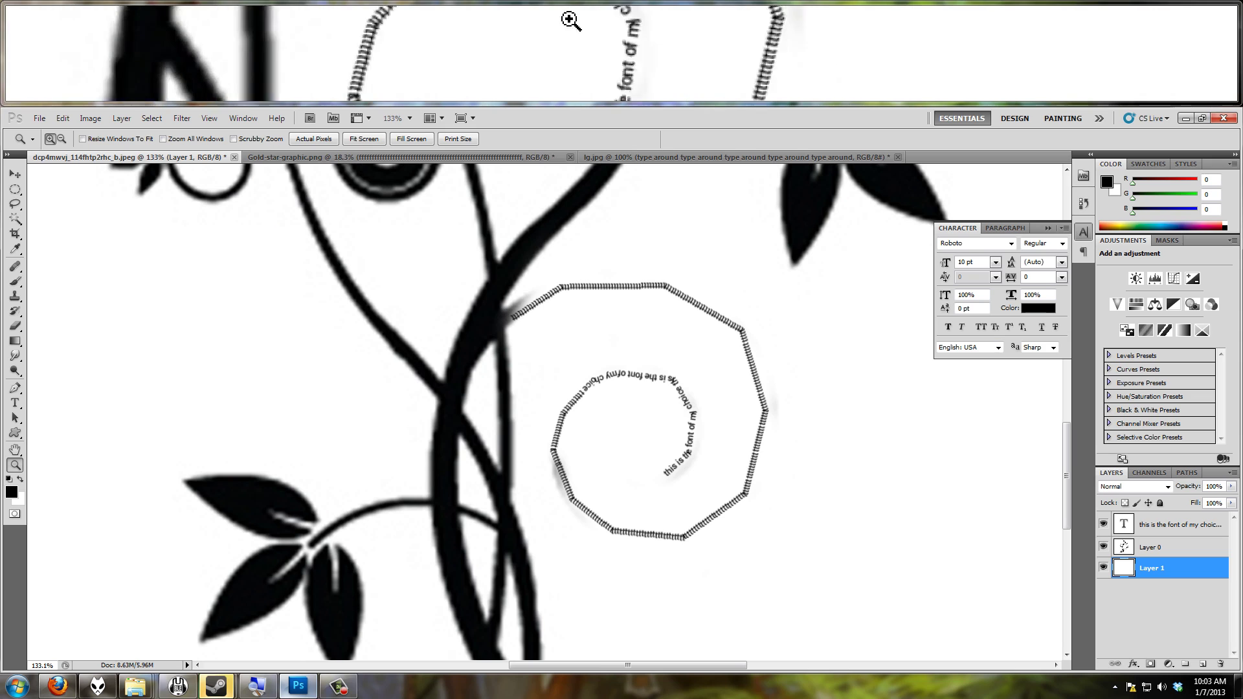
- Zoom out to about 50% to view the whole vine with its text spiral
{"action": "left_click", "coordinate": [666, 414], "text": "alt"}
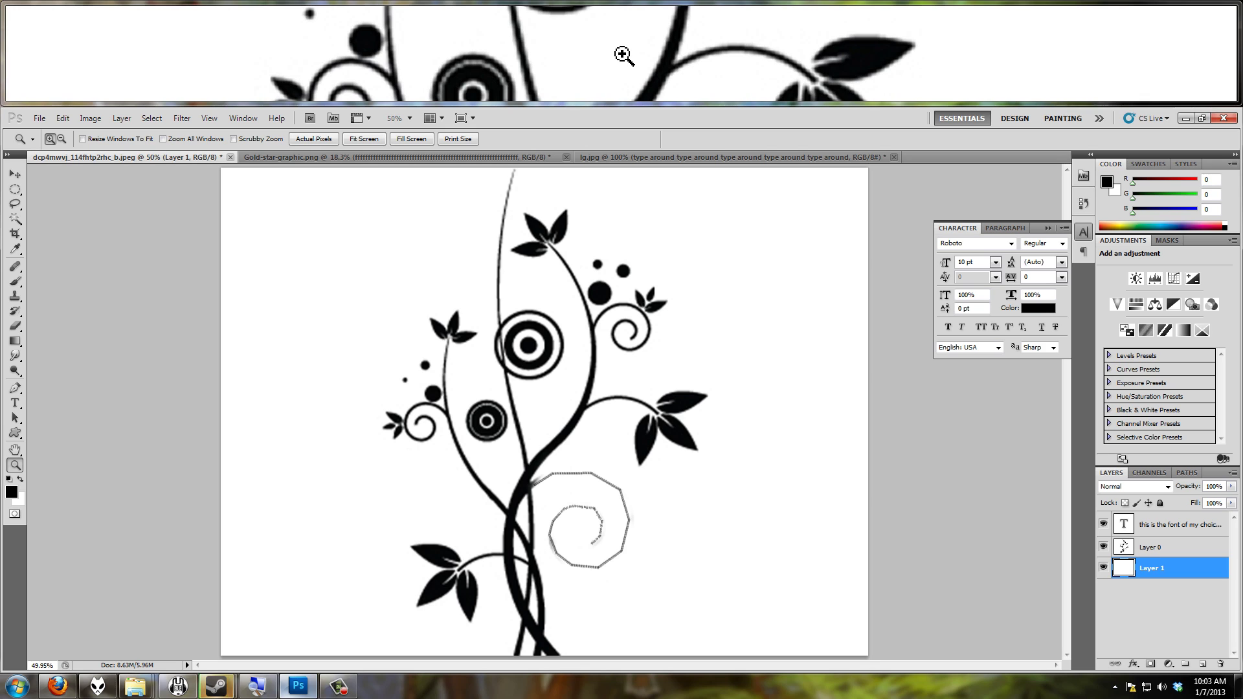
{"action": "left_click", "coordinate": [338, 686]}
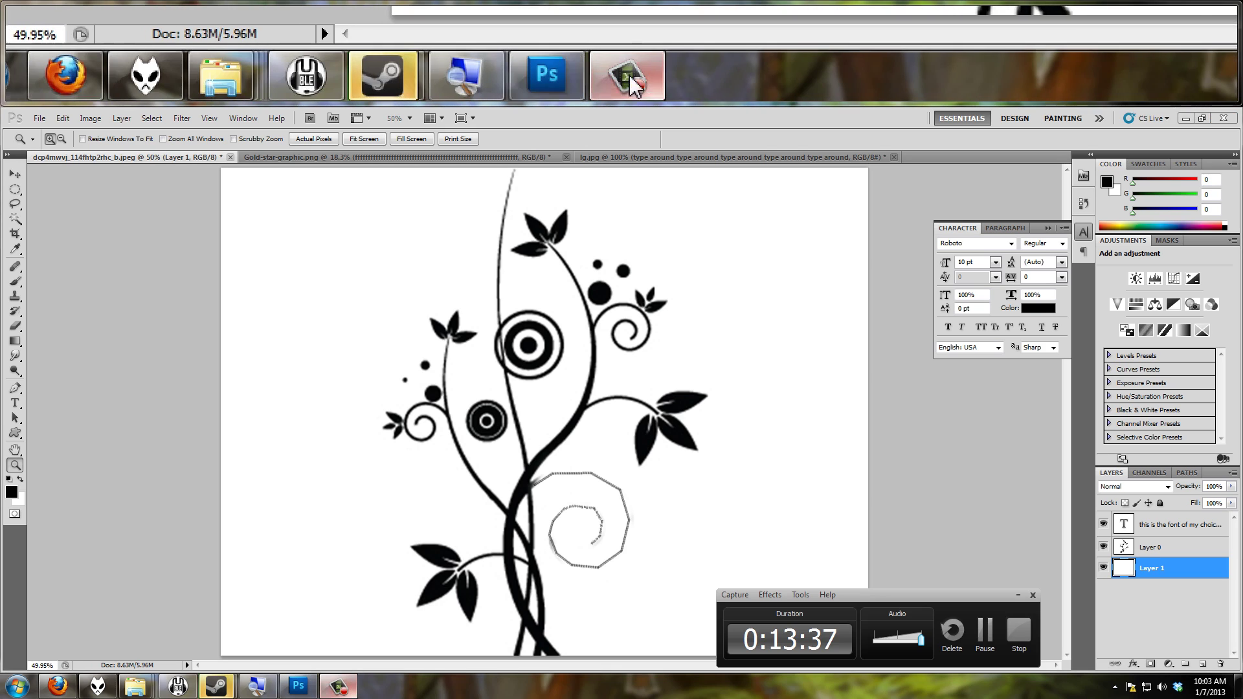